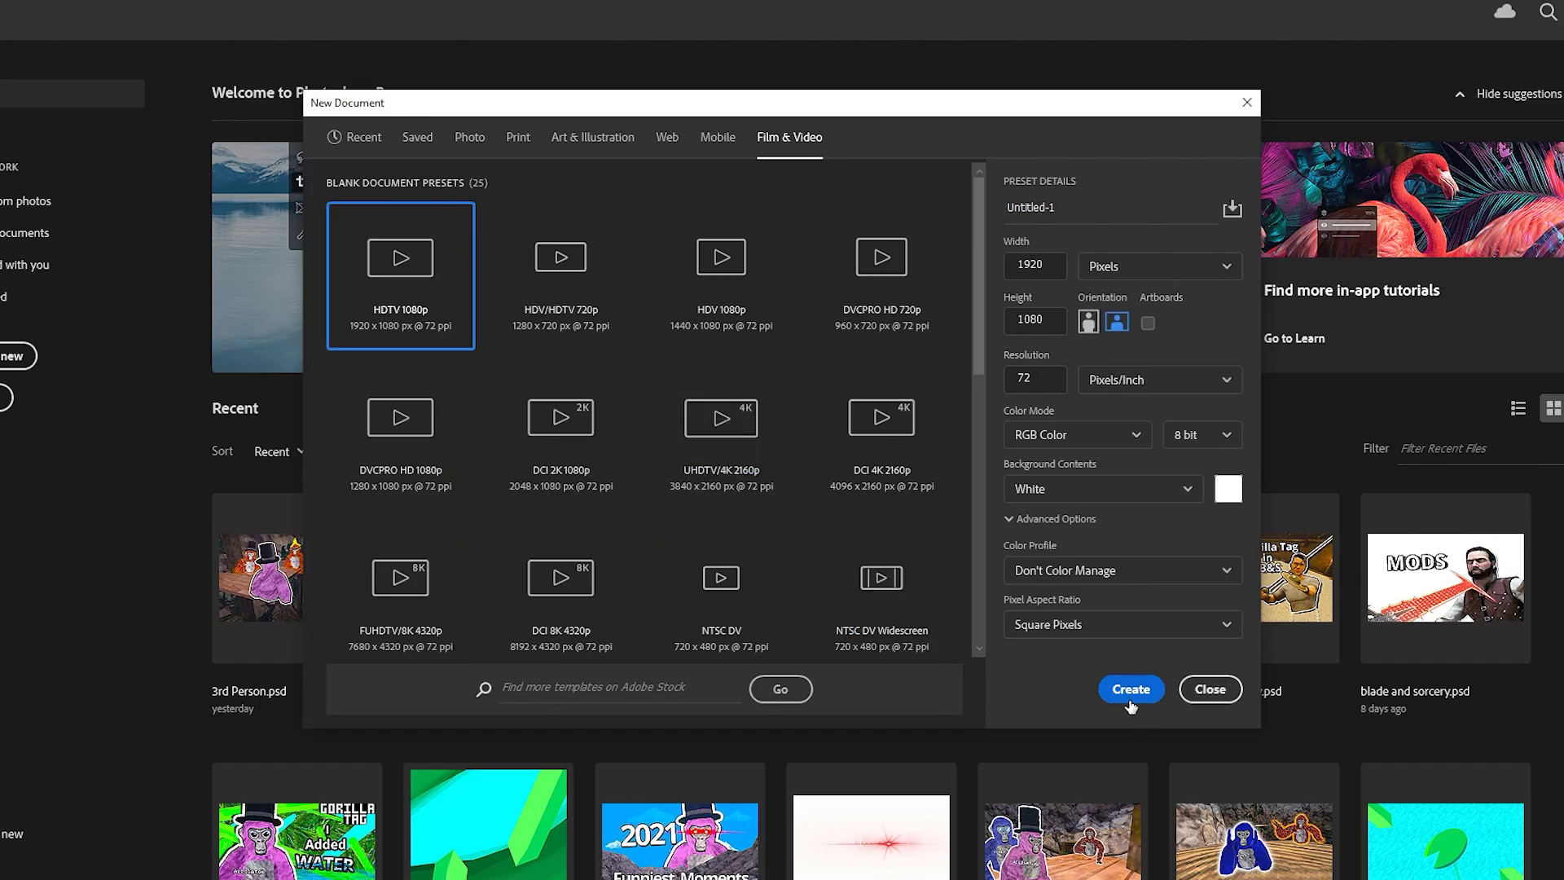
# Create a 1920 x 1080 px document from the HDTV 1080p preset and hide its guides.
pyautogui.click(1131, 690)
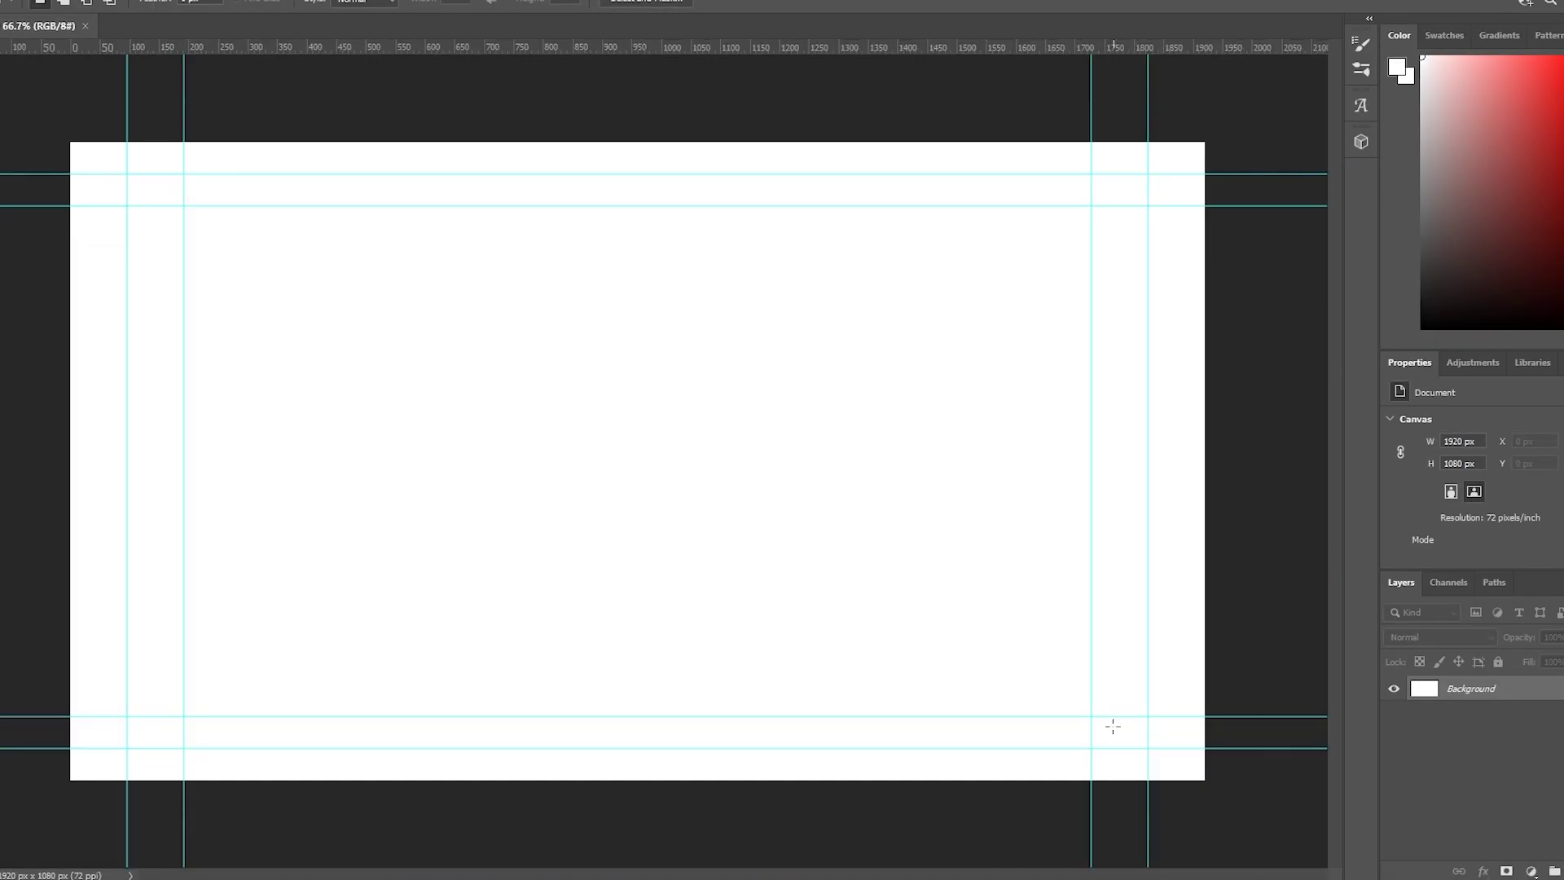
pyautogui.hotkey('ctrl', ';')
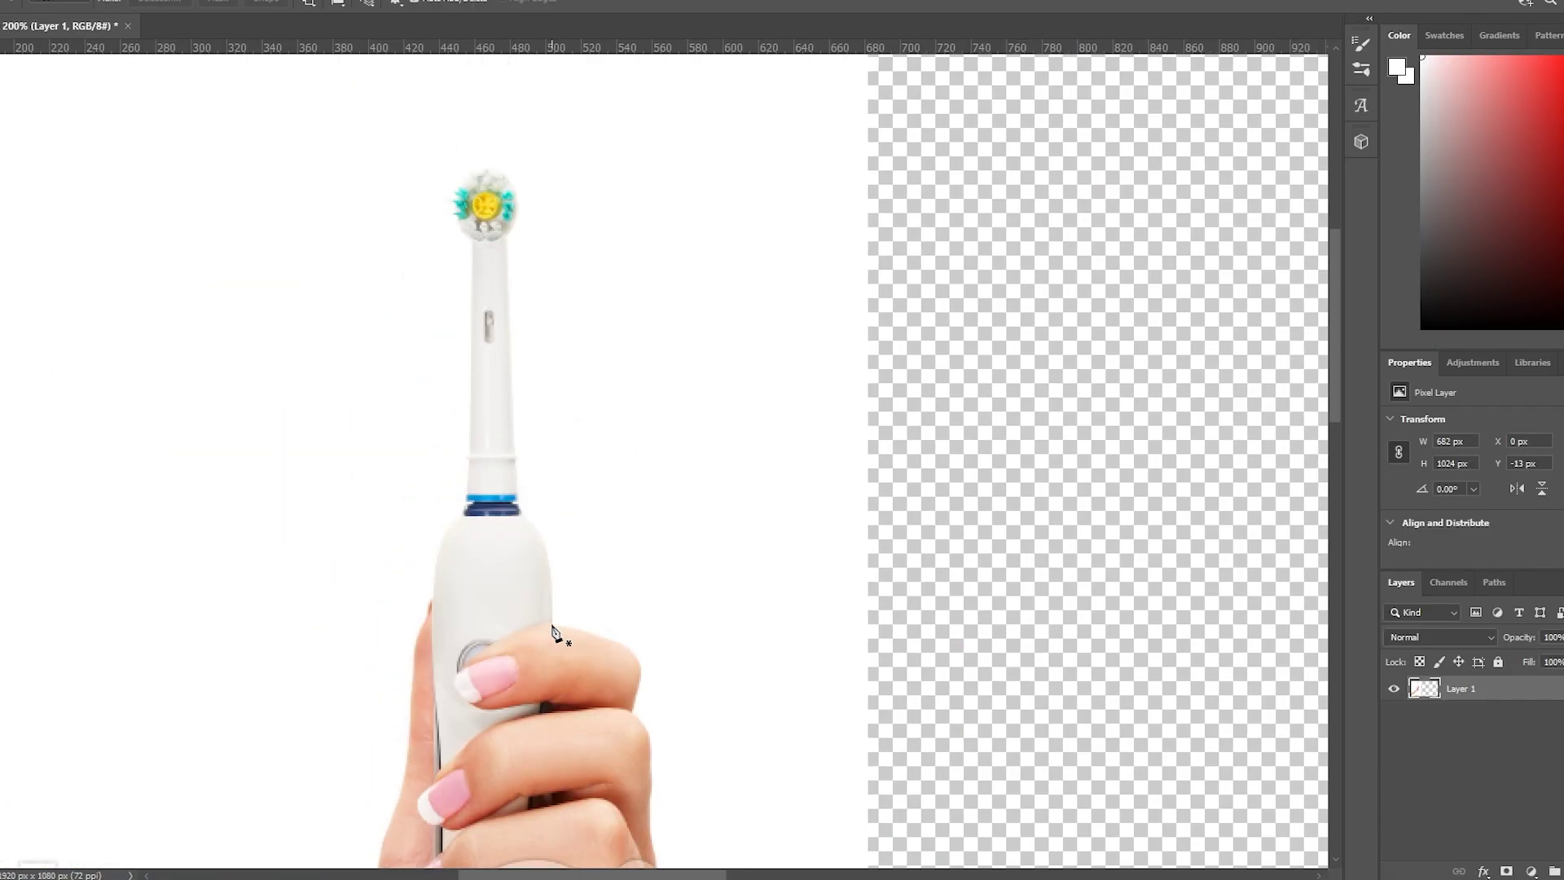
# Trace the electric toothbrush with the Pen tool, from above the index finger around the brush head to the thumb tip.
pyautogui.moveTo(518, 505); pyautogui.dragTo(489, 488)
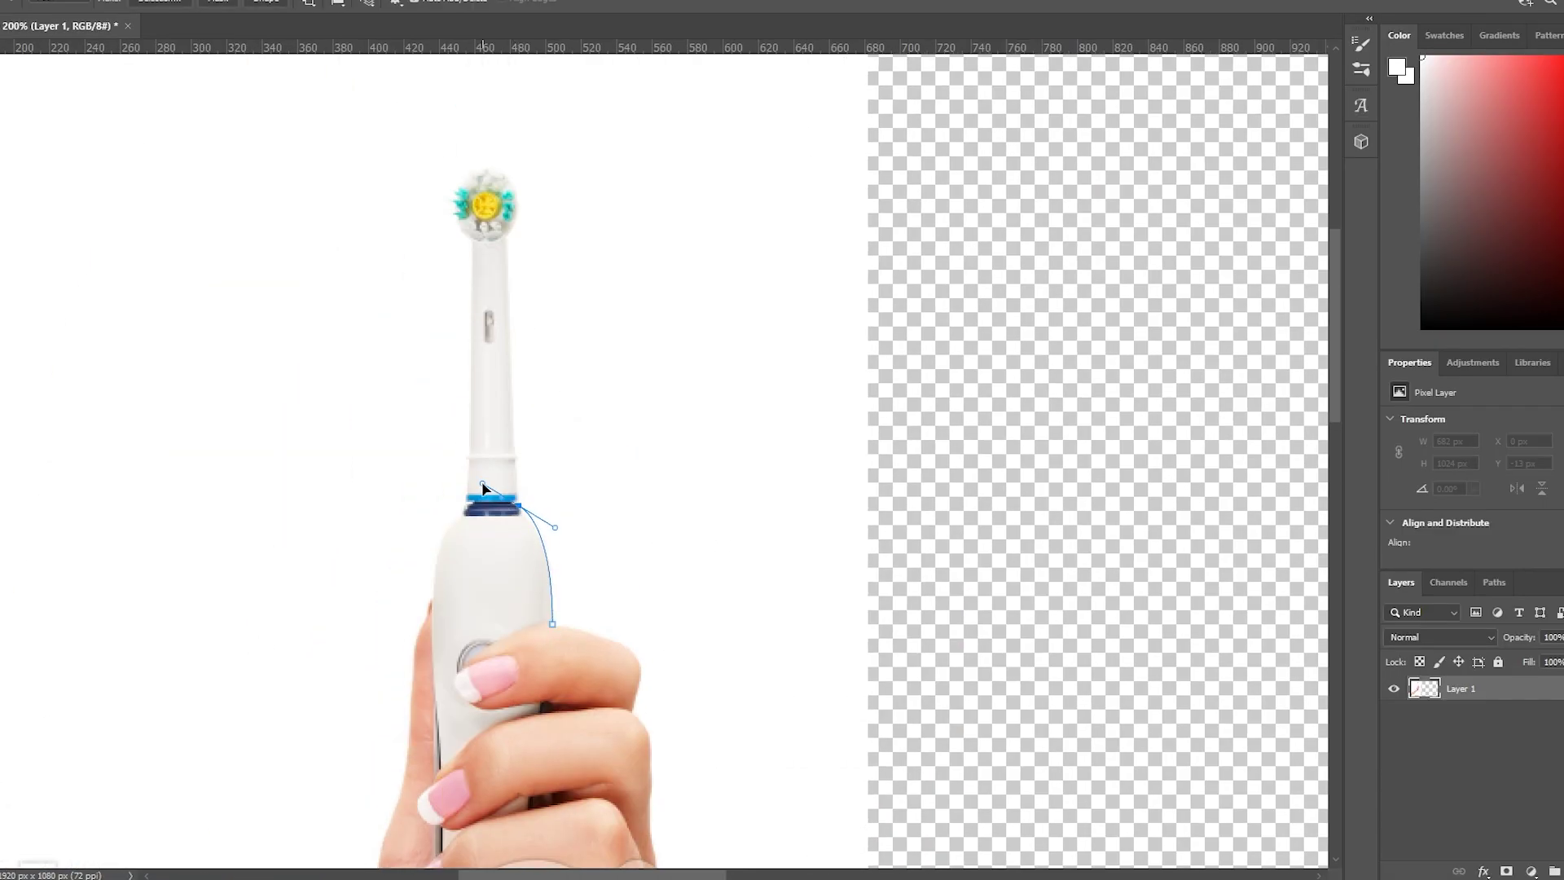
pyautogui.click(513, 253)
pyautogui.moveTo(486, 170); pyautogui.dragTo(426, 164)
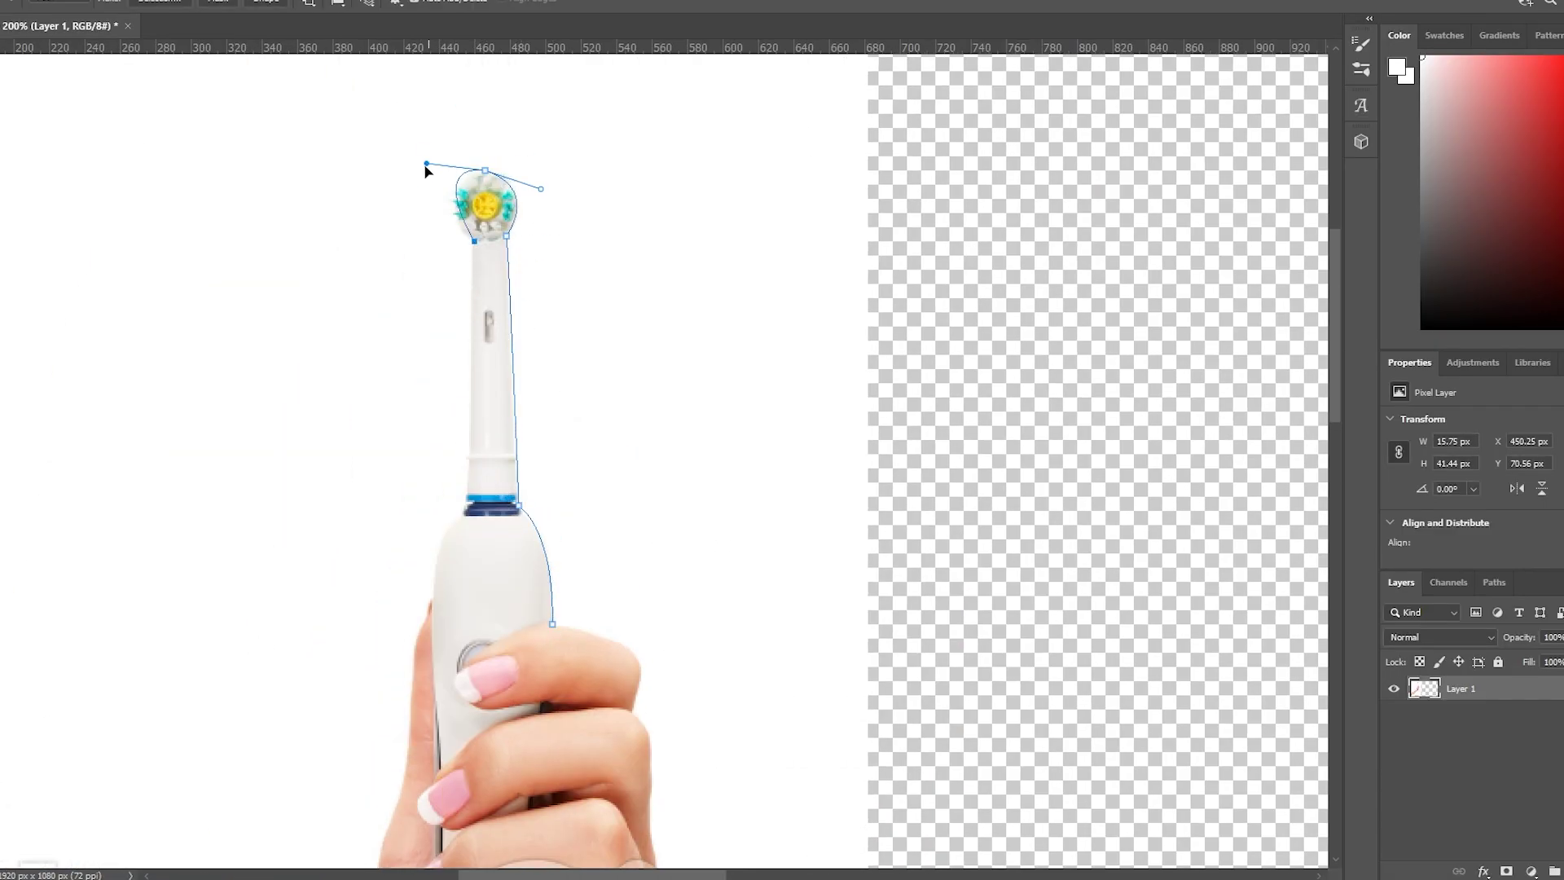
pyautogui.click(468, 506)
pyautogui.scroll(-2, 444, 554)
pyautogui.moveTo(437, 655); pyautogui.dragTo(428, 322)
pyautogui.scroll(-6, 437, 623)
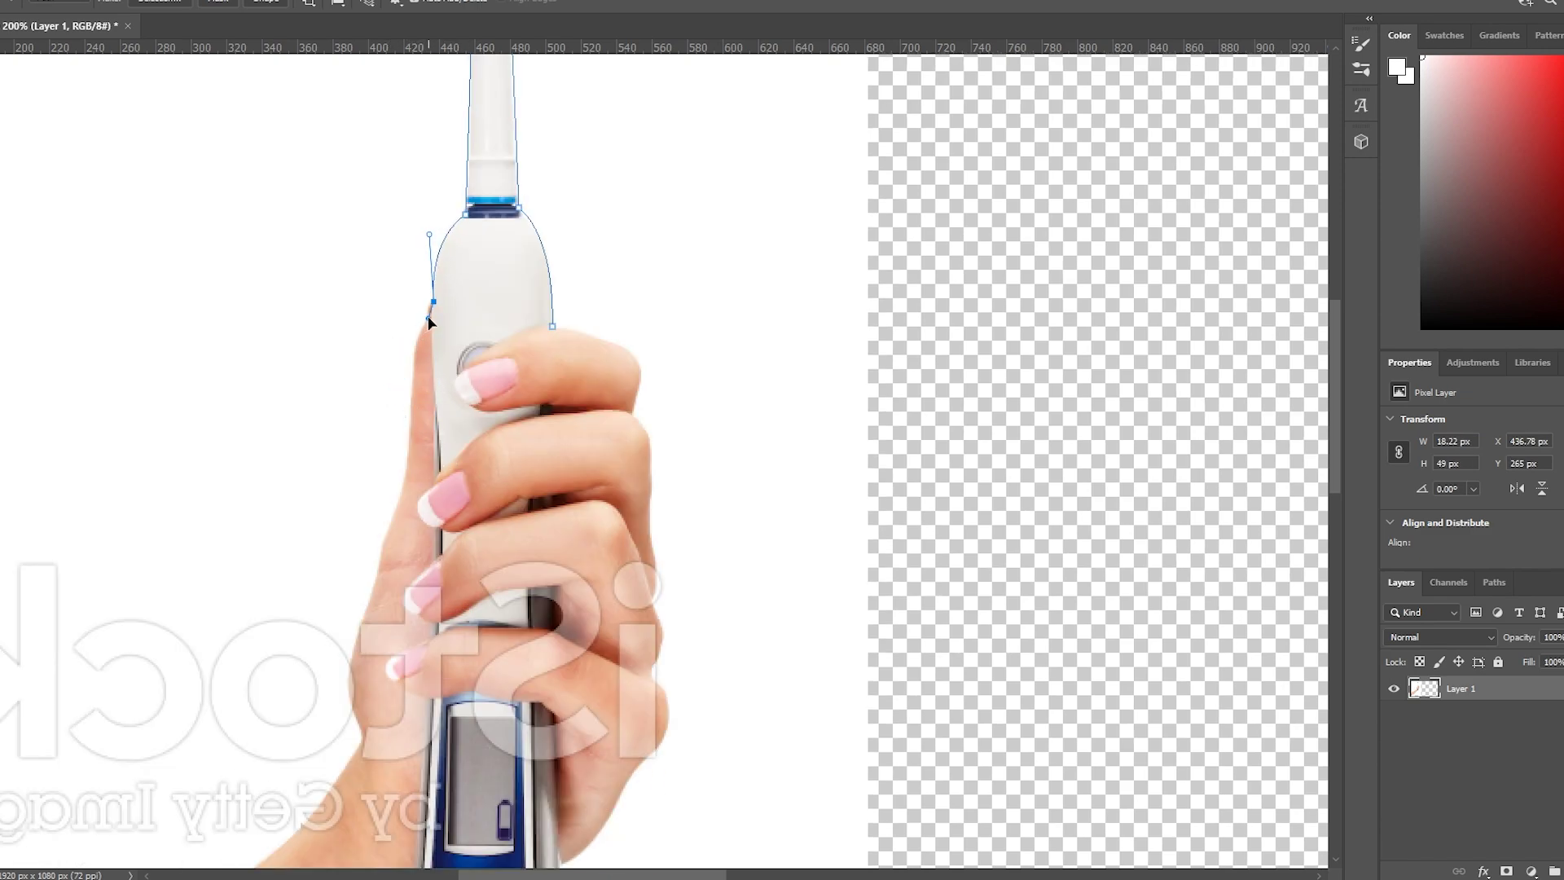
# Continue the pen path down the thumb side of the hand and along the forearm's upper edge past the canvas border.
pyautogui.click(350, 688)
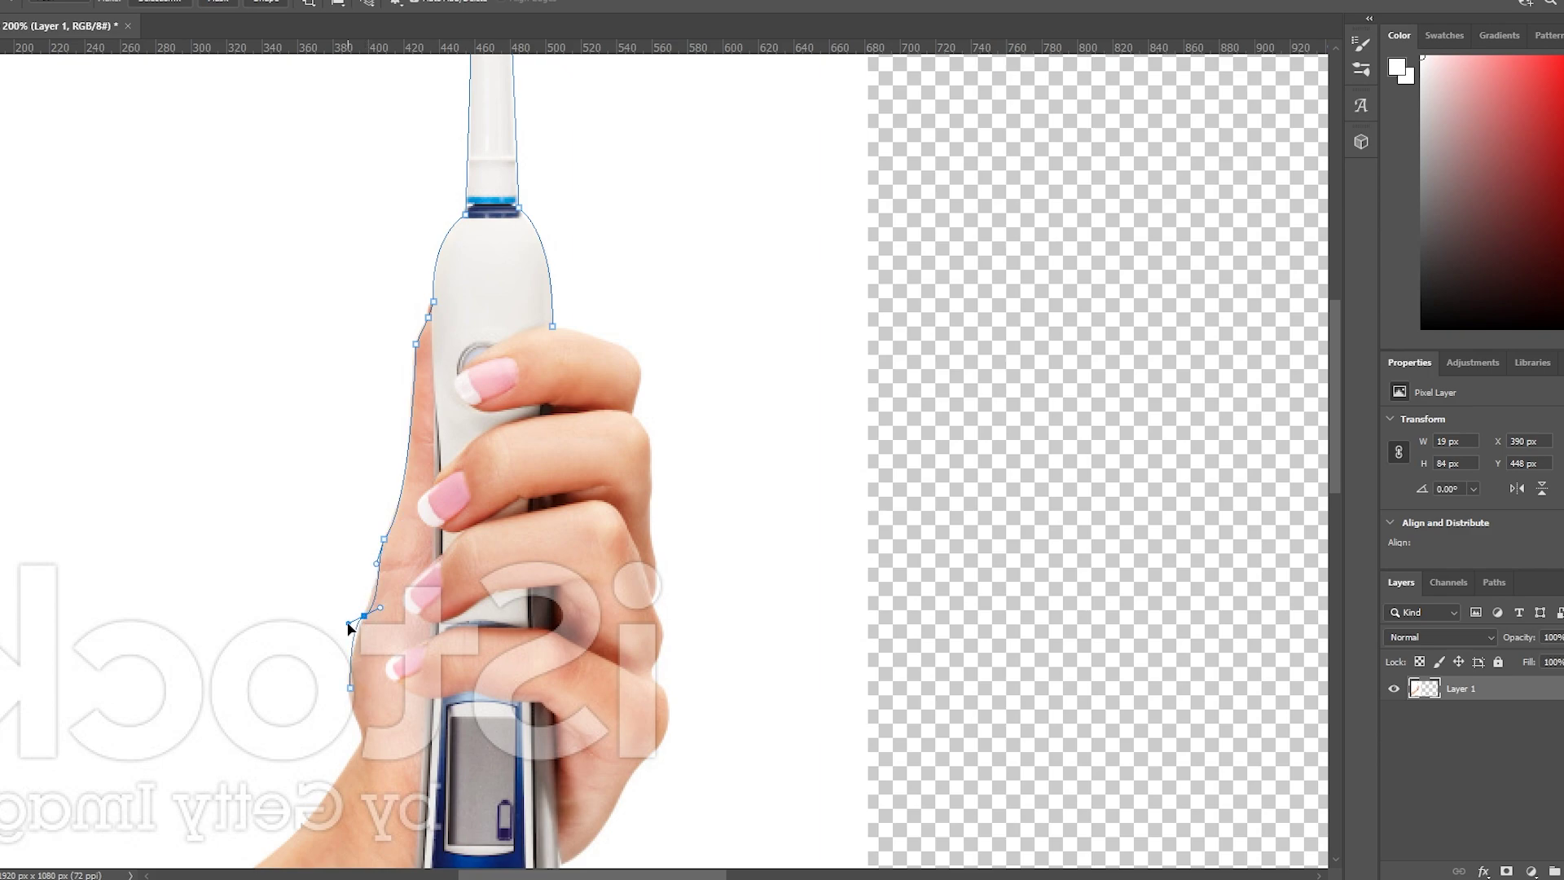
pyautogui.scroll(-5, 330, 805)
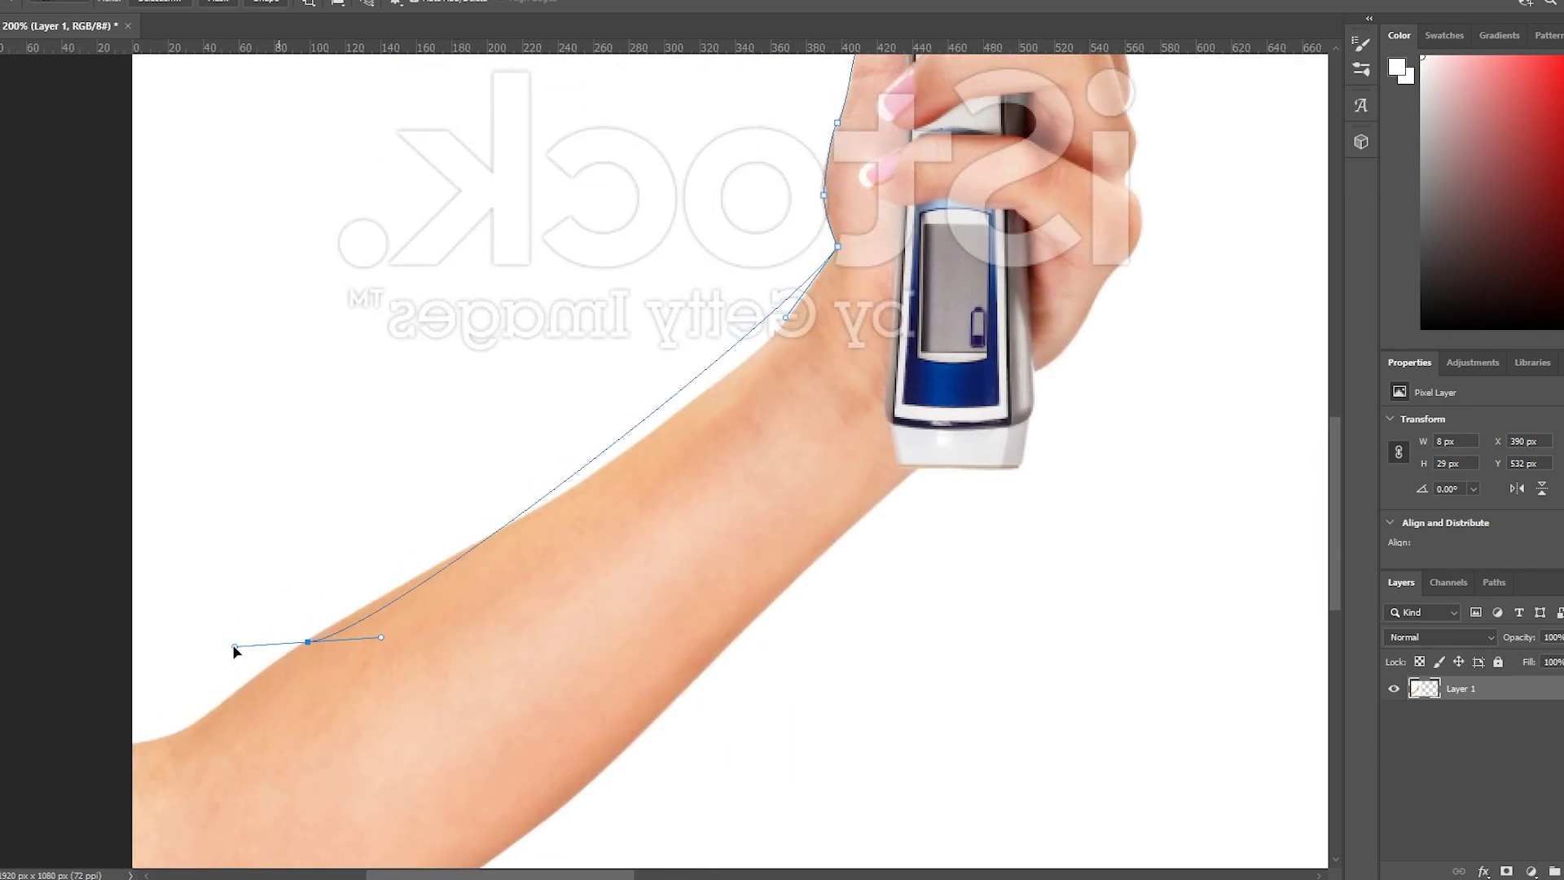
pyautogui.hotkey('ctrl', '-')
pyautogui.moveTo(785, 381); pyautogui.dragTo(519, 527)
pyautogui.click(1026, 248)
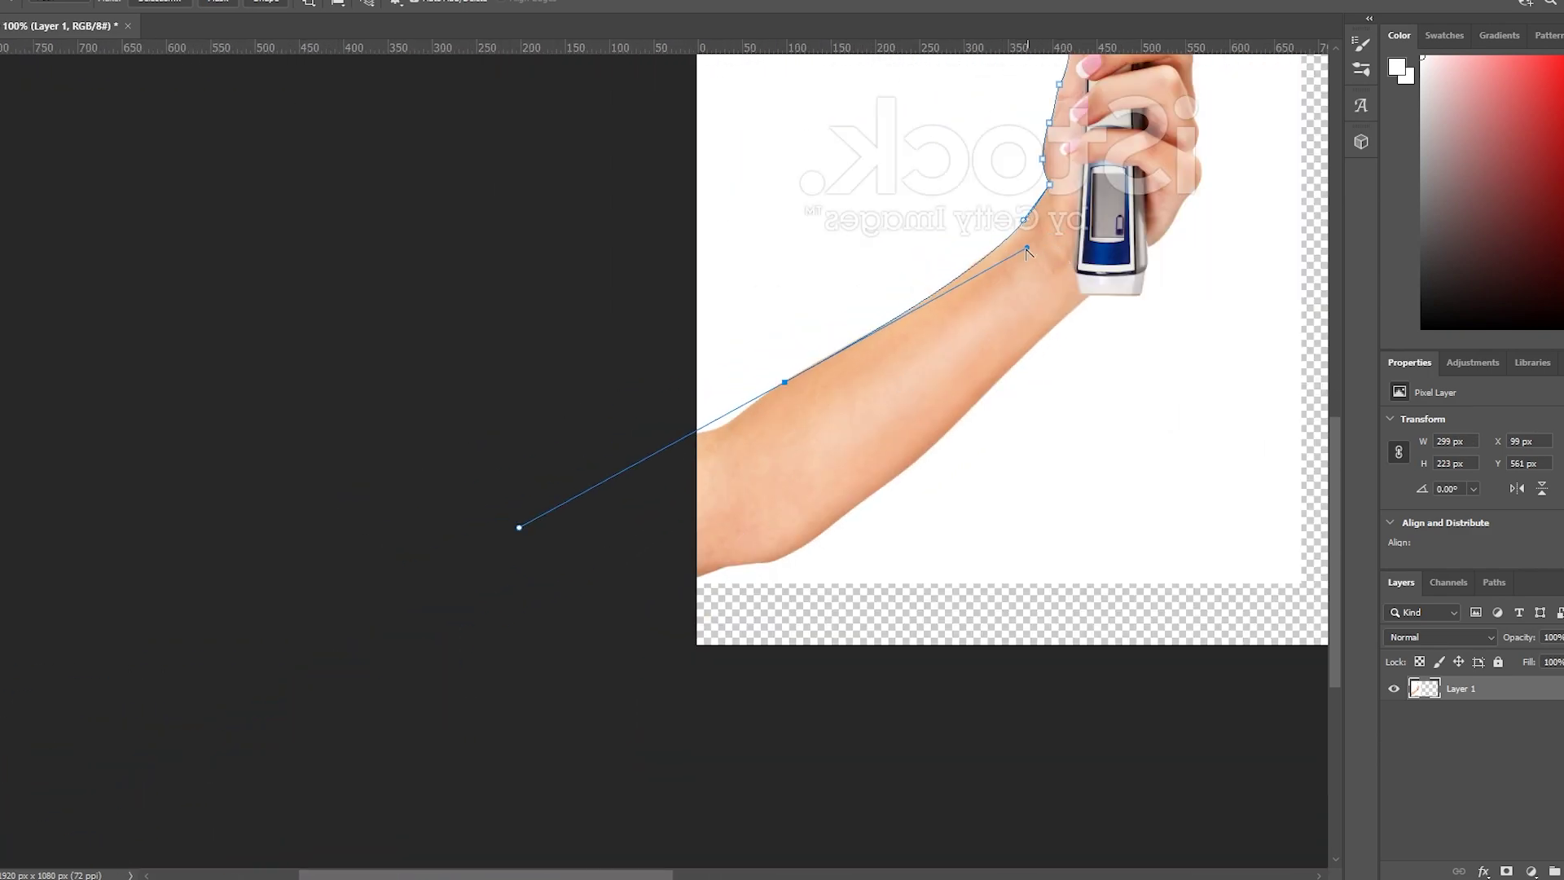
pyautogui.click(724, 426)
pyautogui.click(678, 430)
# Trace the forearm's lower edge, the toothbrush base and the outer edge of the fingers, closing the pen path.
pyautogui.moveTo(1000, 379)
pyautogui.mouseDown()
pyautogui.moveTo(1089, 312)
pyautogui.moveTo(1255, 107)
pyautogui.moveTo(1033, 338)
pyautogui.mouseUp()
pyautogui.scroll(3, 1090, 326)
pyautogui.click(1090, 354)
pyautogui.click(1142, 354)
pyautogui.moveTo(1149, 303); pyautogui.dragTo(1176, 277)
pyautogui.scroll(5, 1182, 285)
pyautogui.moveTo(1199, 341); pyautogui.dragTo(1215, 330)
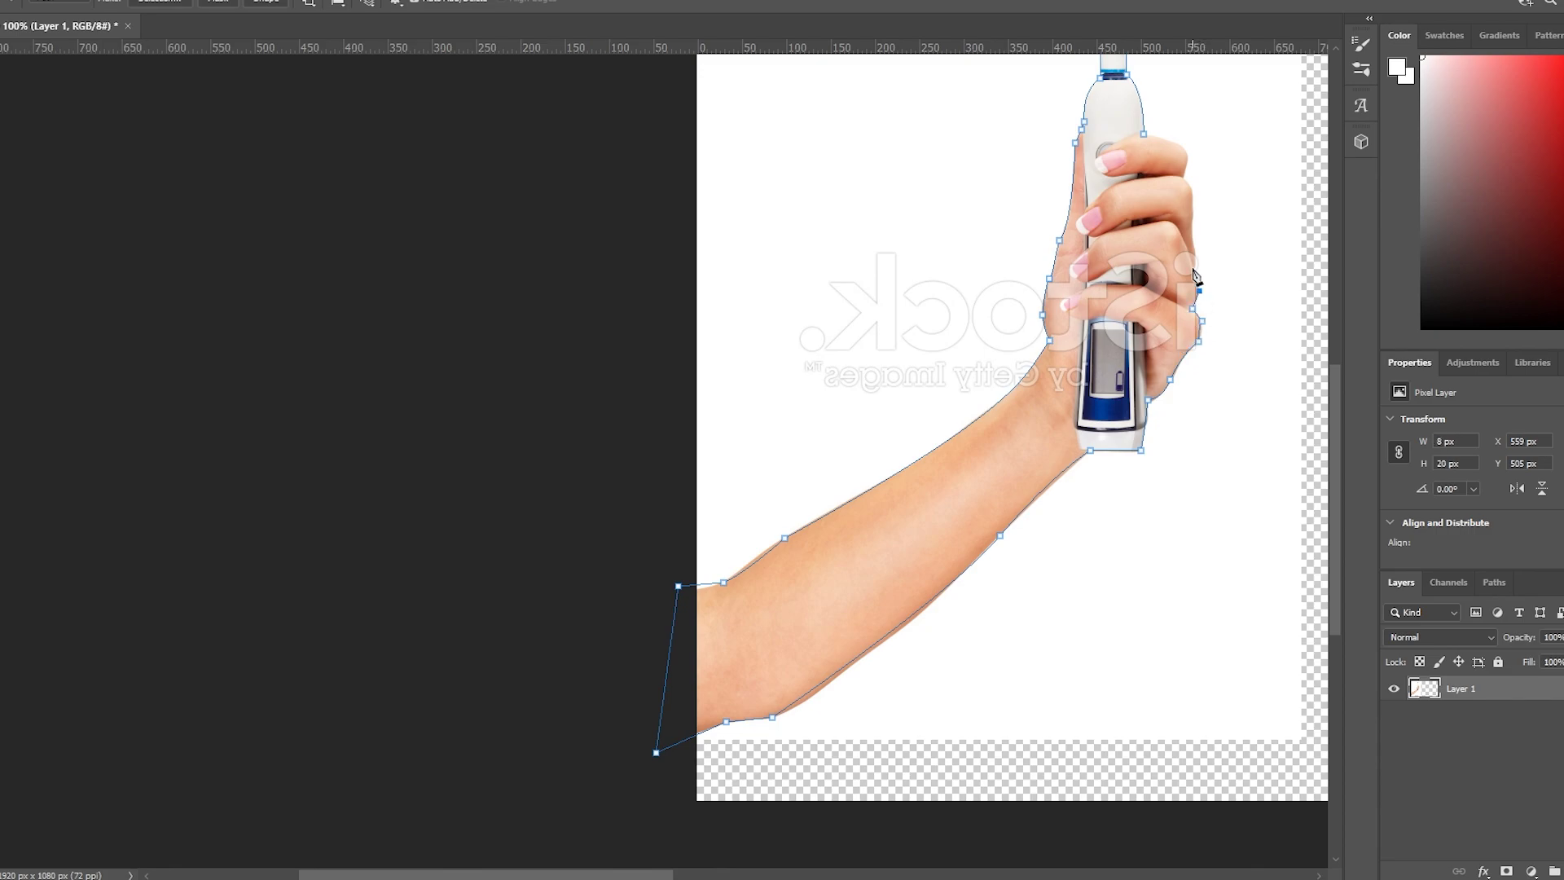
pyautogui.scroll(3, 1196, 277)
pyautogui.scroll(3, 1190, 301)
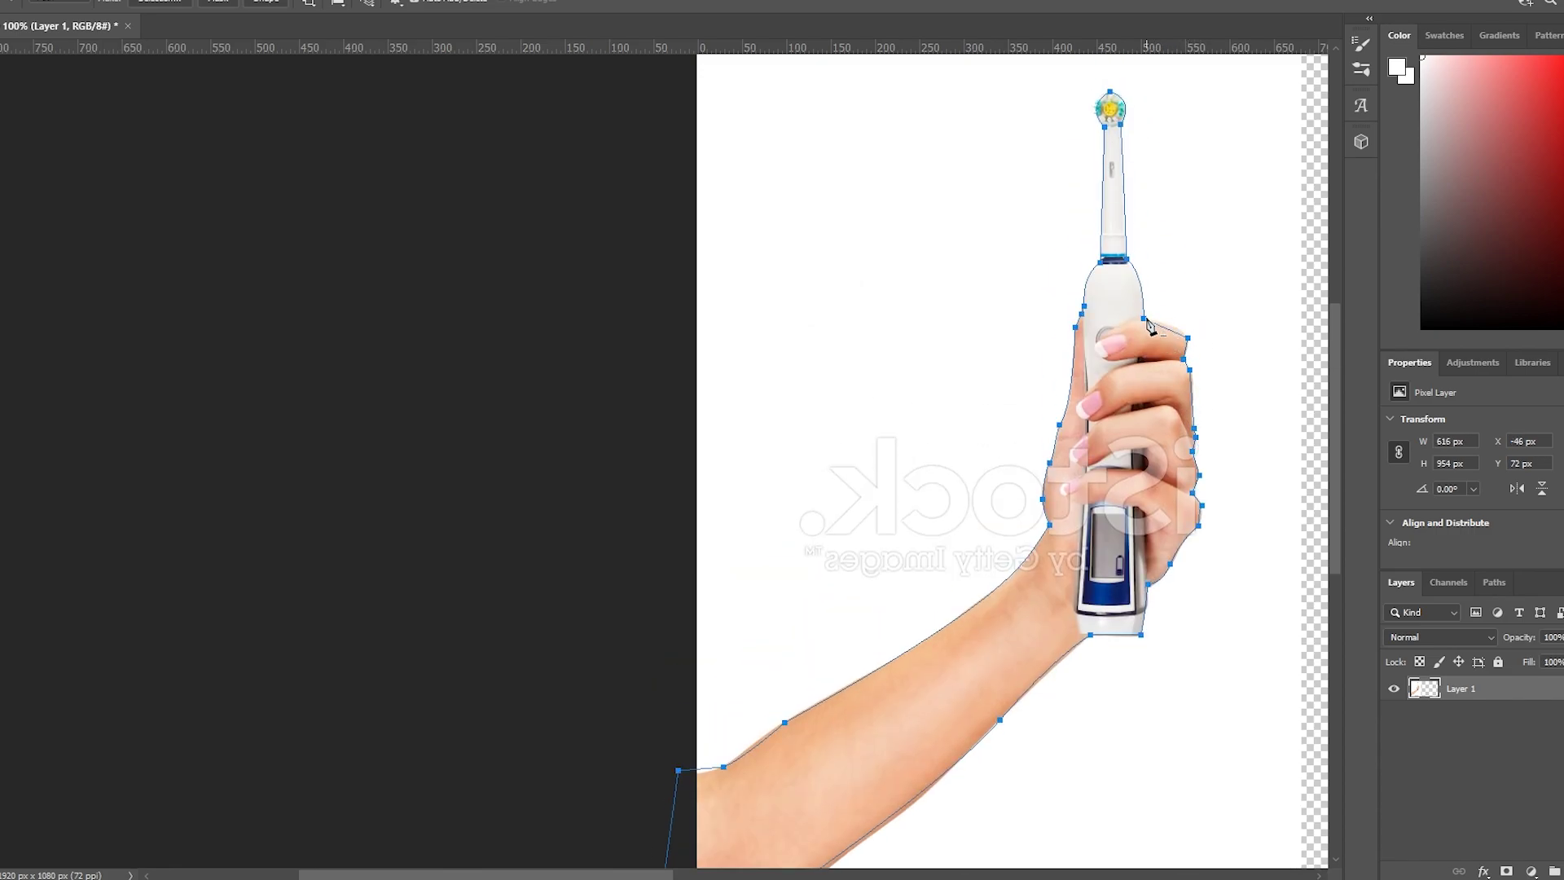
# Turn the closed path into a selection and delete the background outside the hand and toothbrush.
pyautogui.rightClick(1094, 399)
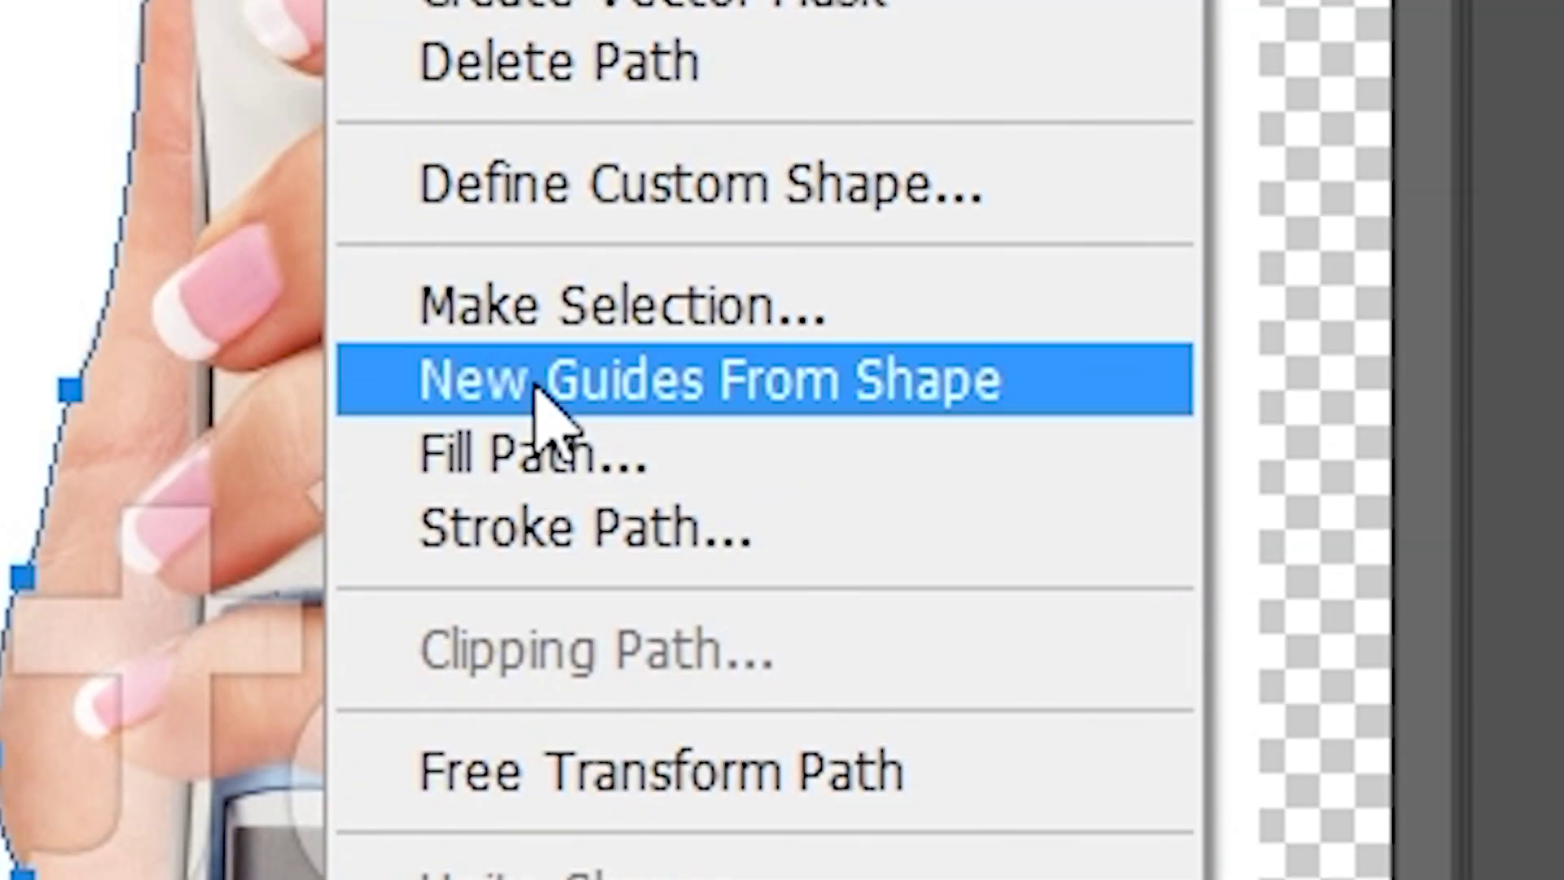
pyautogui.click(1136, 407)
pyautogui.click(986, 284)
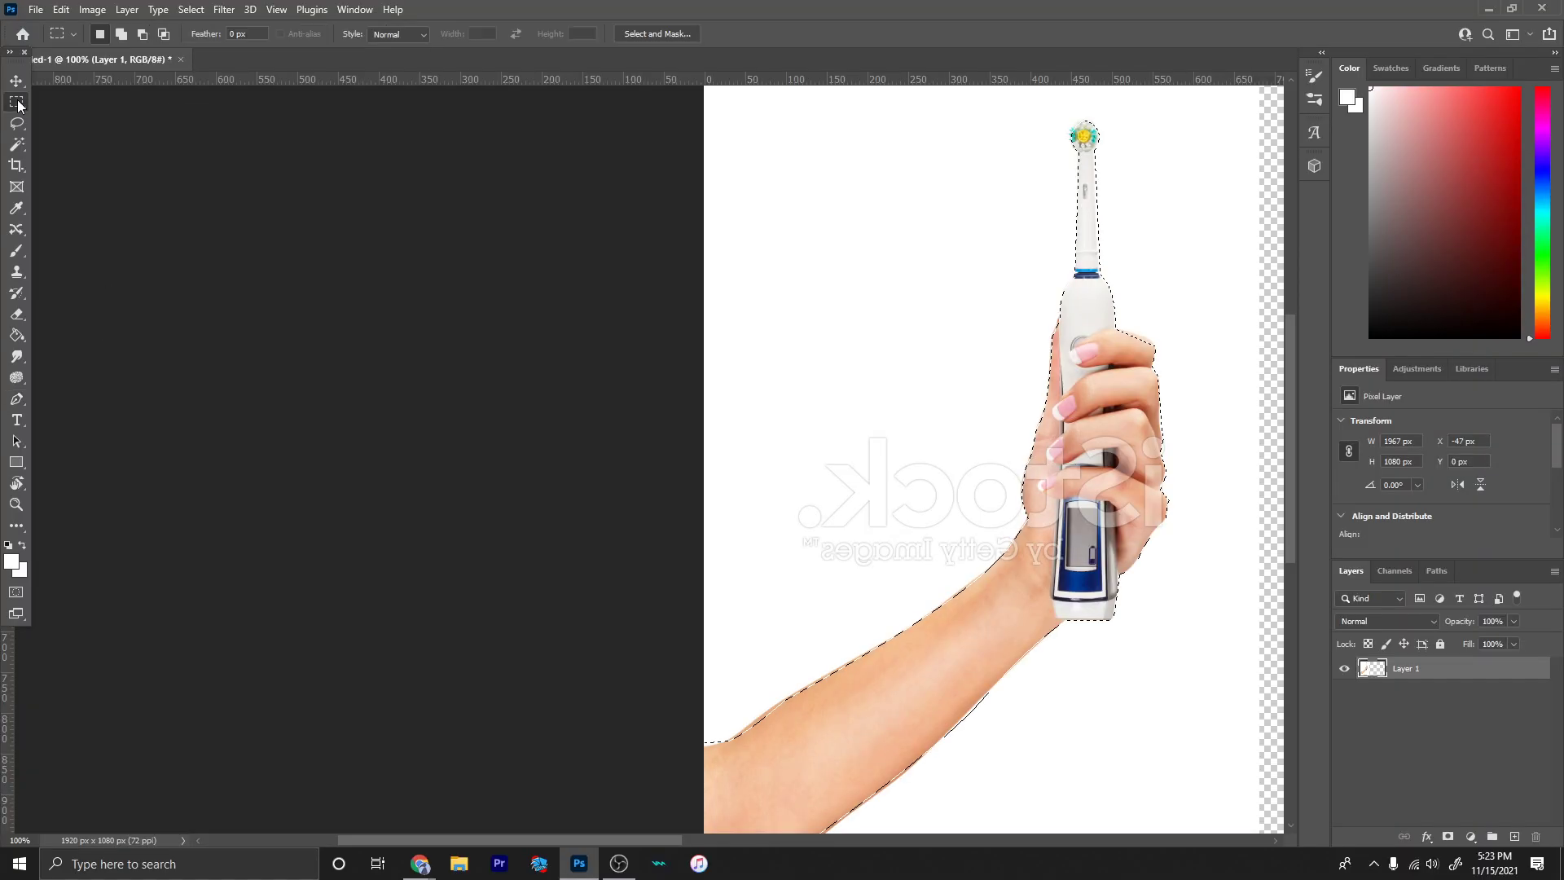
pyautogui.hotkey('ctrl', 'shift', 'i')
pyautogui.press('Delete')
pyautogui.hotkey('ctrl', '-')
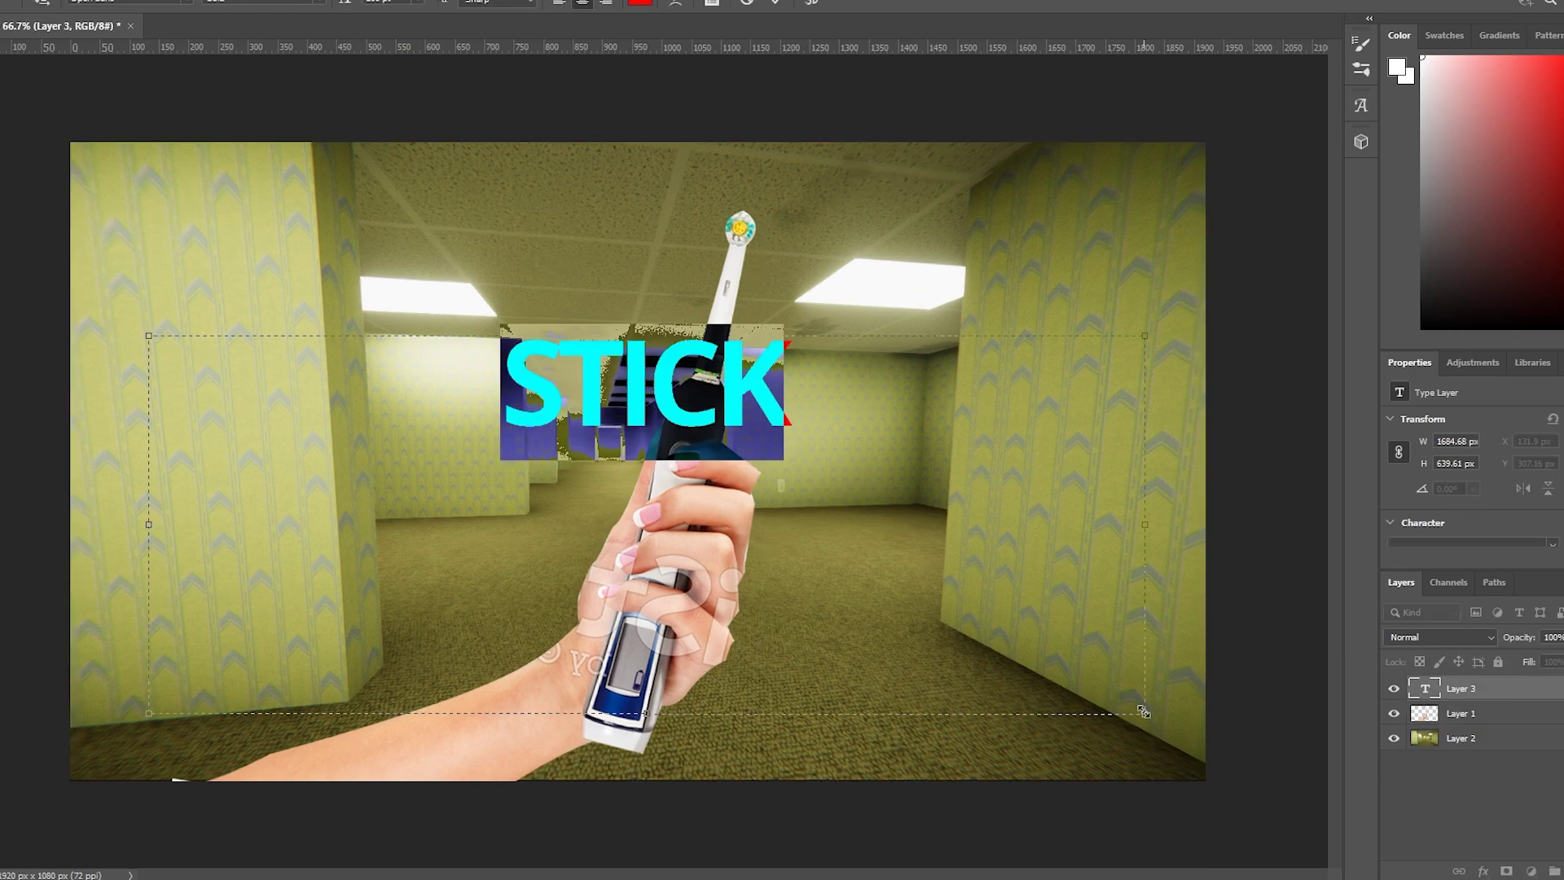
# Set the STICK text to the Impact font at 400 pt.
pyautogui.click(1526, 445)
pyautogui.write('im')
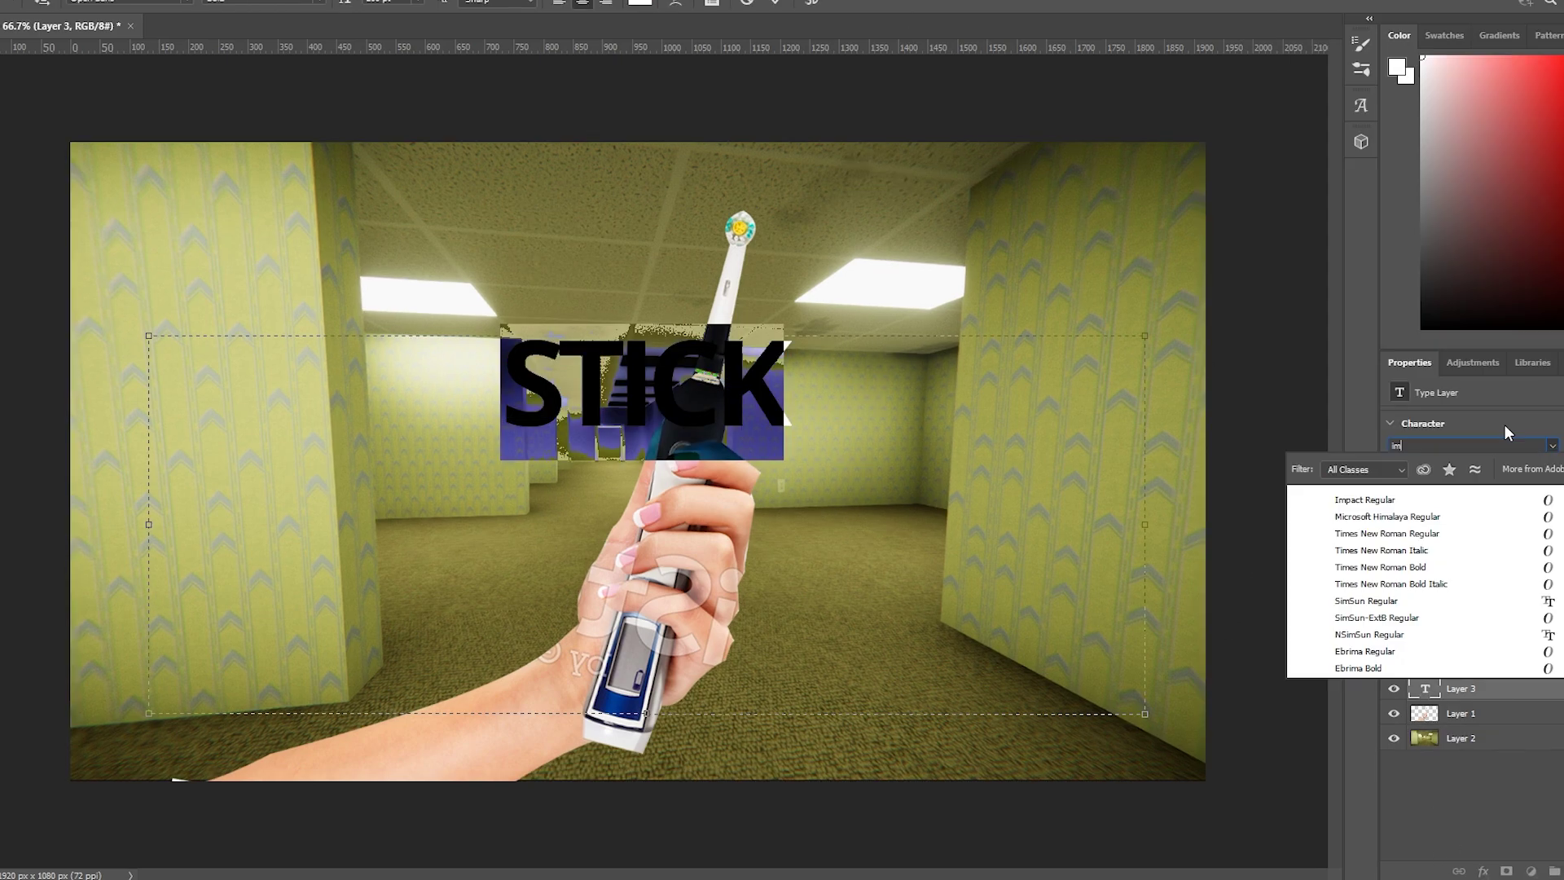
pyautogui.click(1328, 506)
pyautogui.click(1456, 493)
pyautogui.click(1422, 493)
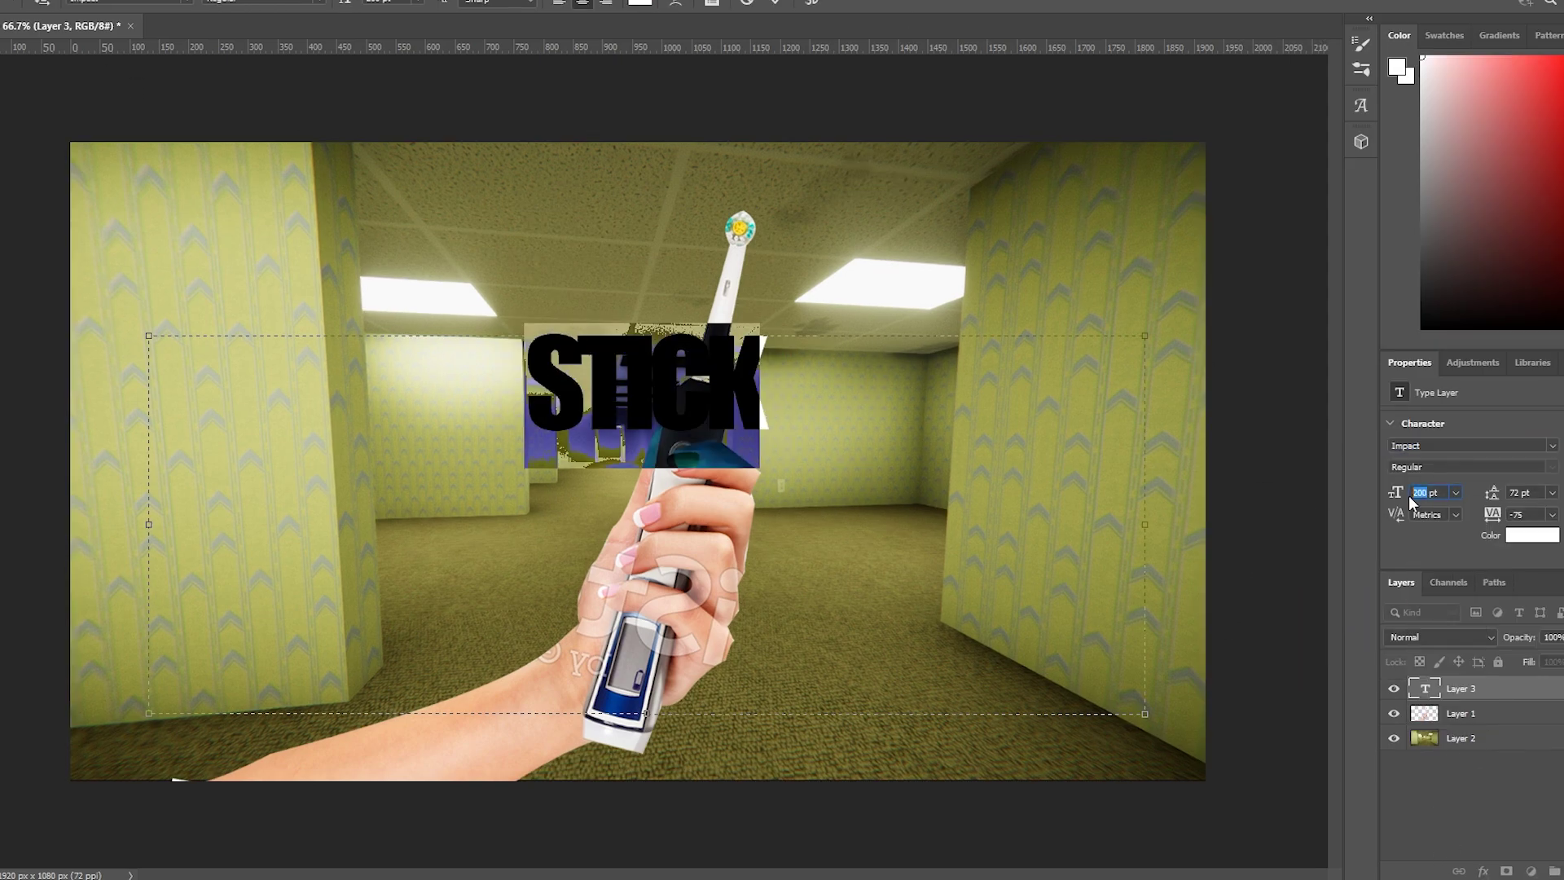
pyautogui.write('400')
pyautogui.press('Return')
pyautogui.hotkey('ctrl', 'Return')
# Set the tracking of the whole STICK text to 0.
pyautogui.click(608, 432)
pyautogui.hotkey('ctrl', 'a')
pyautogui.click(1553, 514)
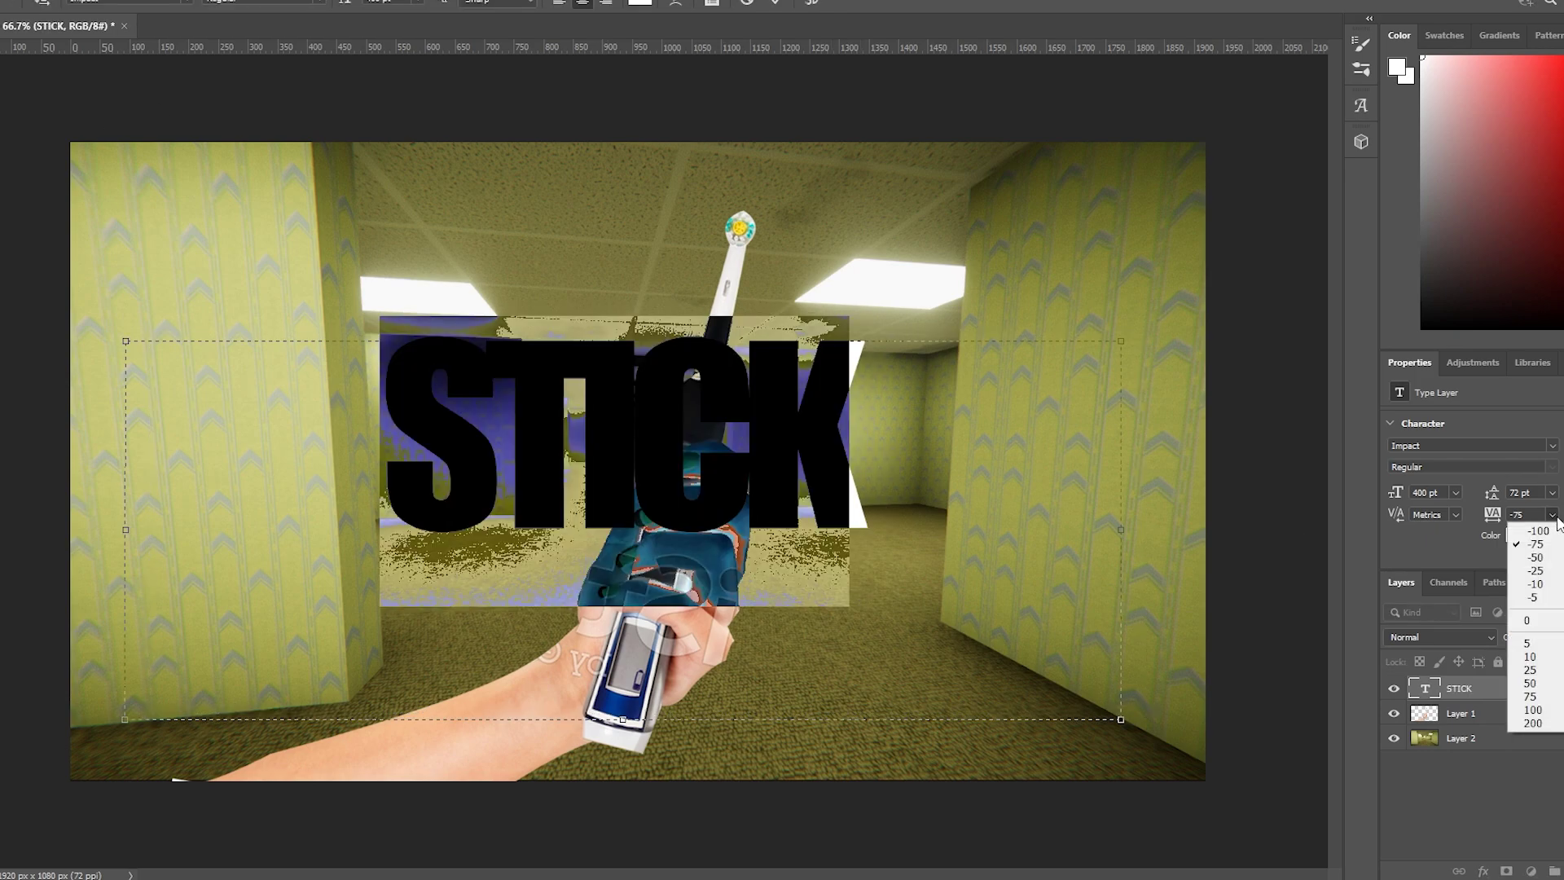
pyautogui.click(1532, 571)
pyautogui.click(1553, 514)
pyautogui.click(1532, 624)
pyautogui.hotkey('ctrl', 'Return')
pyautogui.press('v')
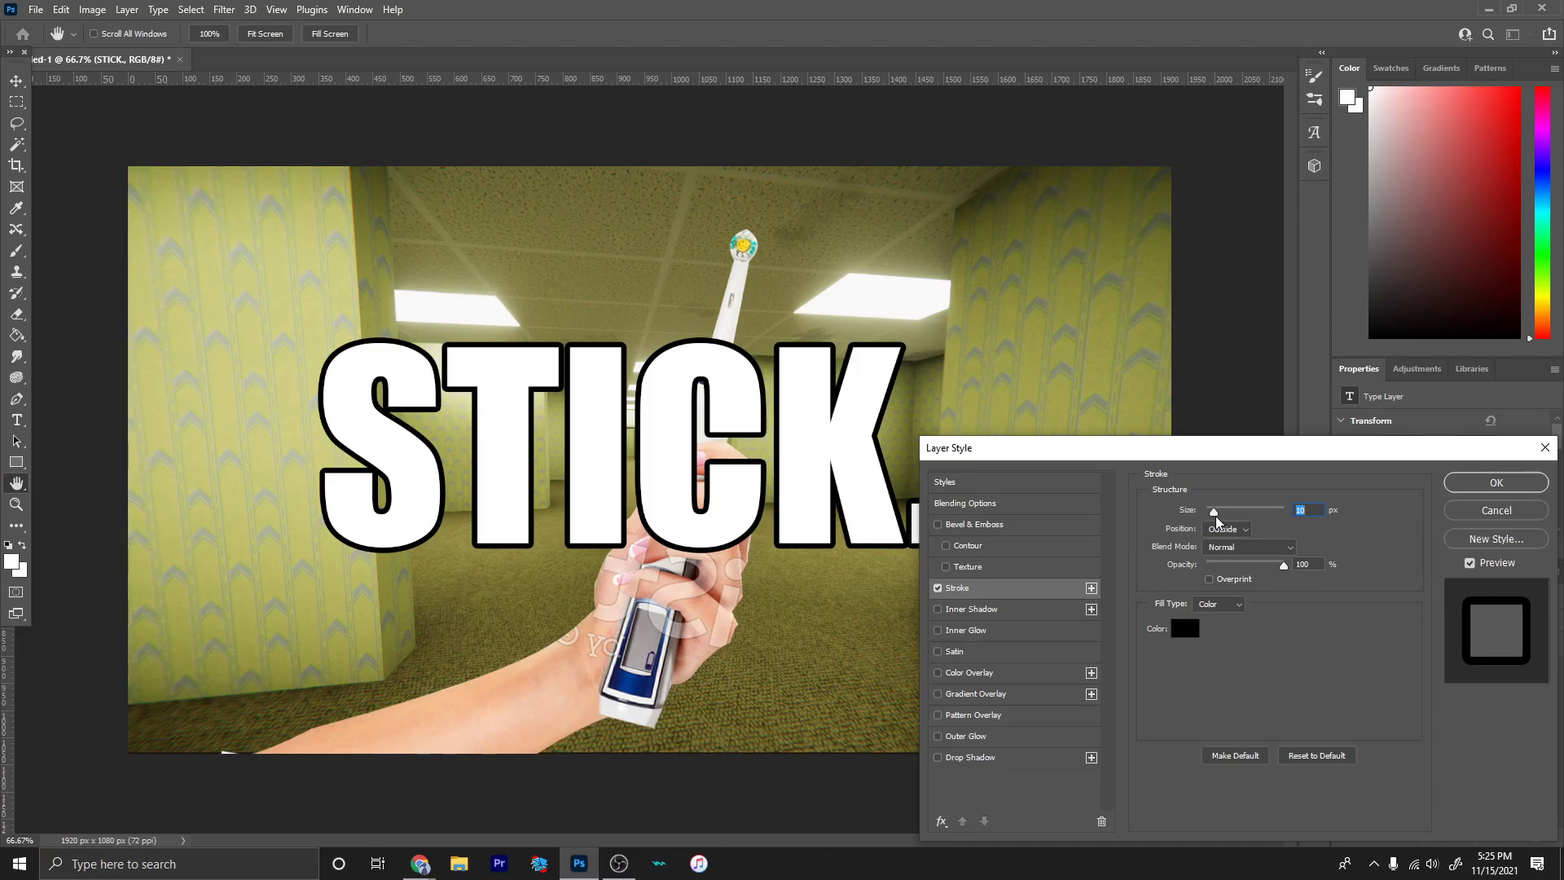
# Set the text's black outside stroke to 16 px and apply the layer style.
pyautogui.moveTo(1216, 515); pyautogui.dragTo(1217, 511)
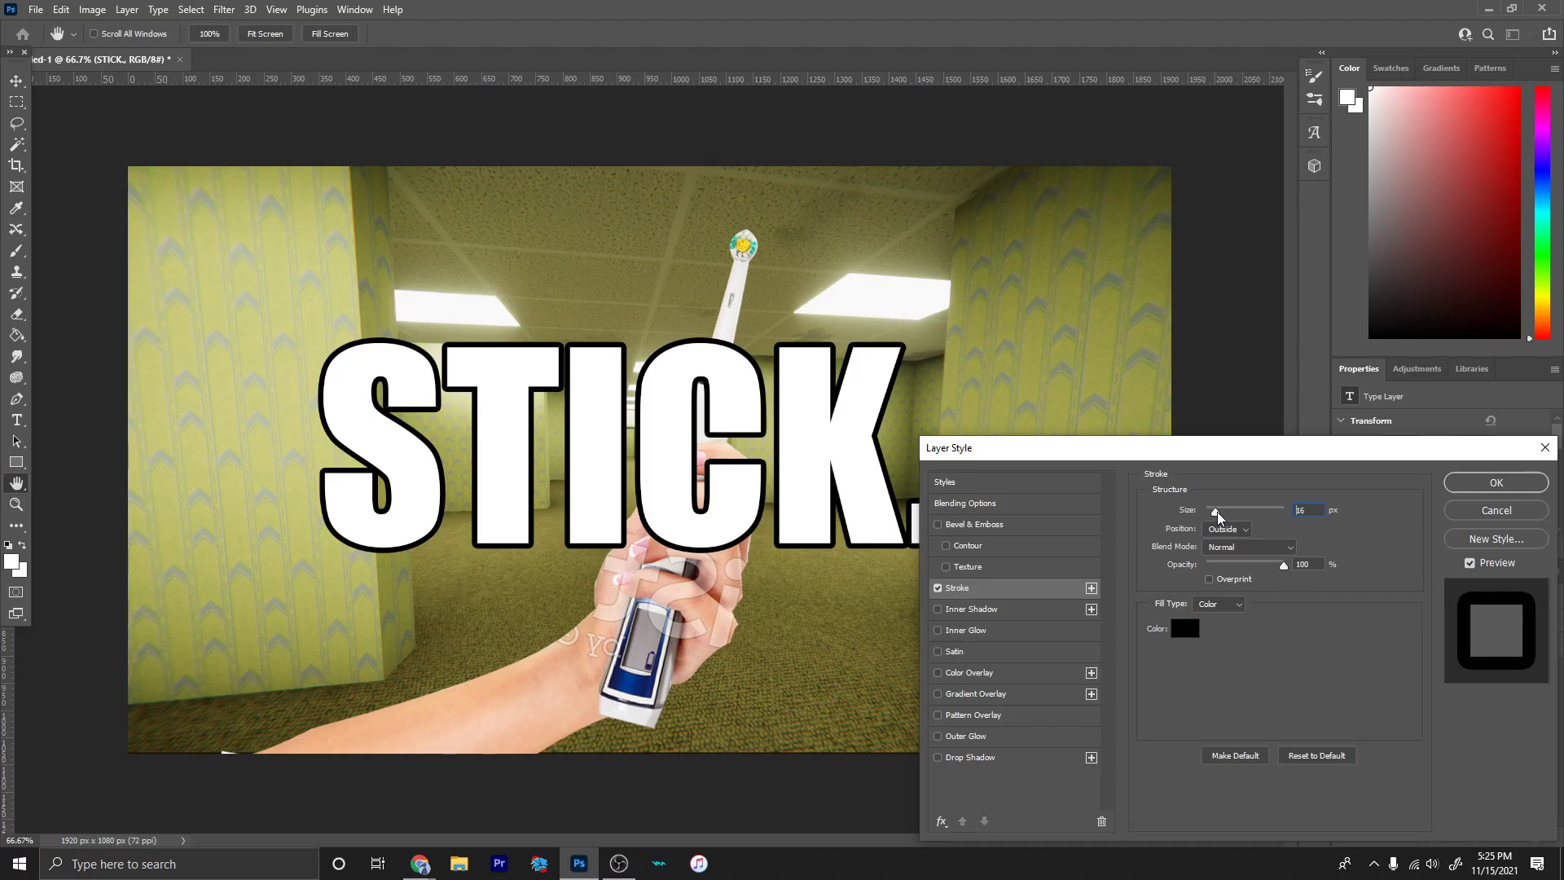
pyautogui.click(1497, 482)
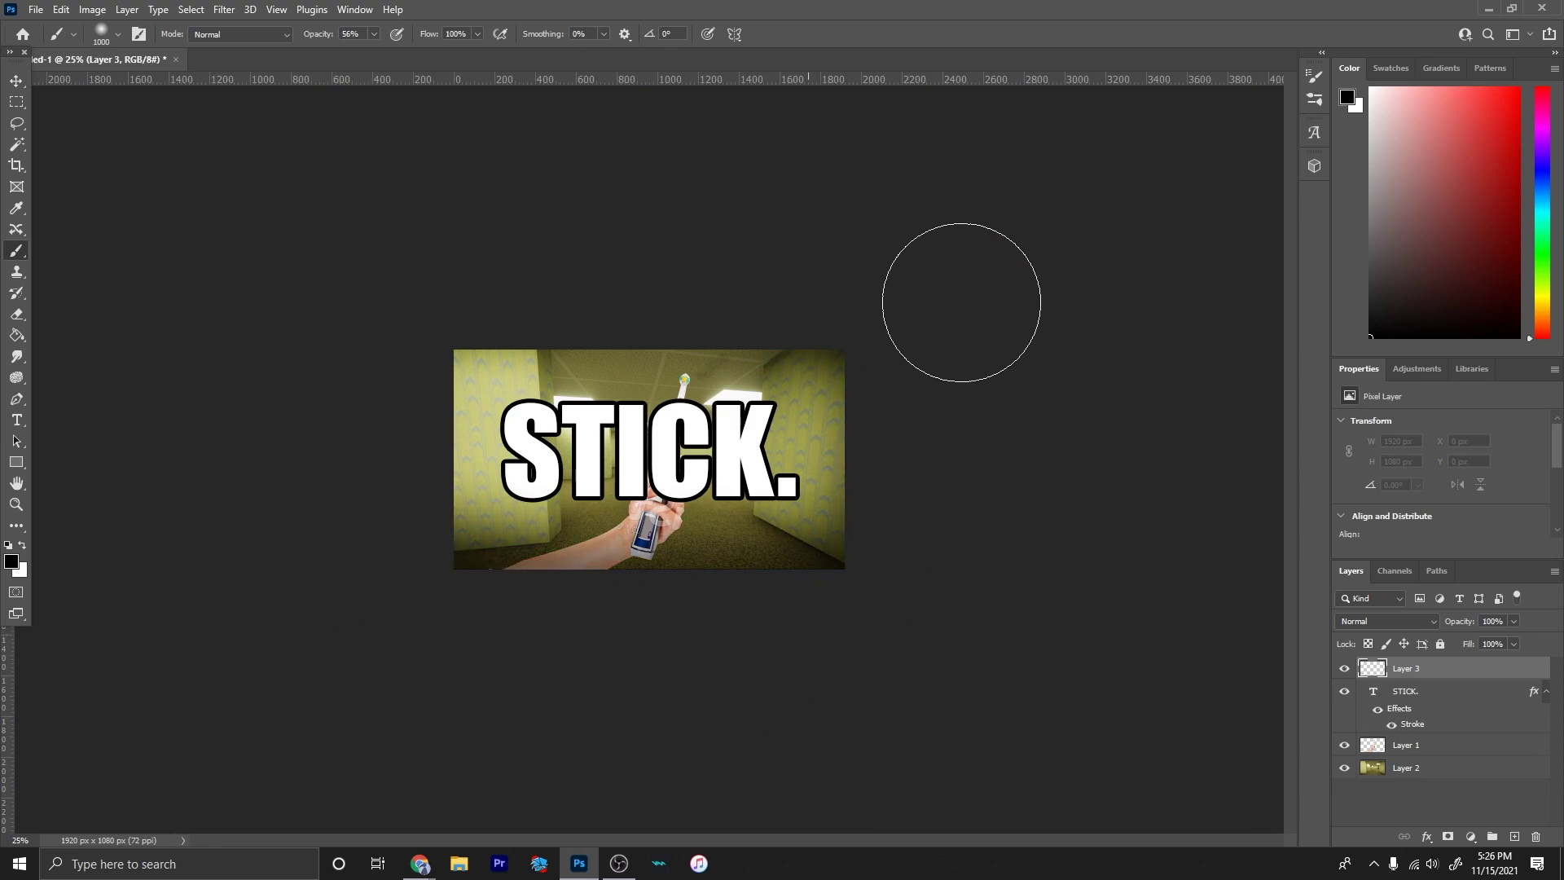
# Paint a soft black vignette around the canvas edges on Layer 3 and move the STICK. text layer below the arm's layer.
pyautogui.moveTo(429, 742)
pyautogui.mouseDown()
pyautogui.moveTo(384, 396)
pyautogui.moveTo(757, 267)
pyautogui.moveTo(953, 577)
pyautogui.moveTo(539, 719)
pyautogui.moveTo(345, 660)
pyautogui.moveTo(496, 684)
pyautogui.mouseUp()
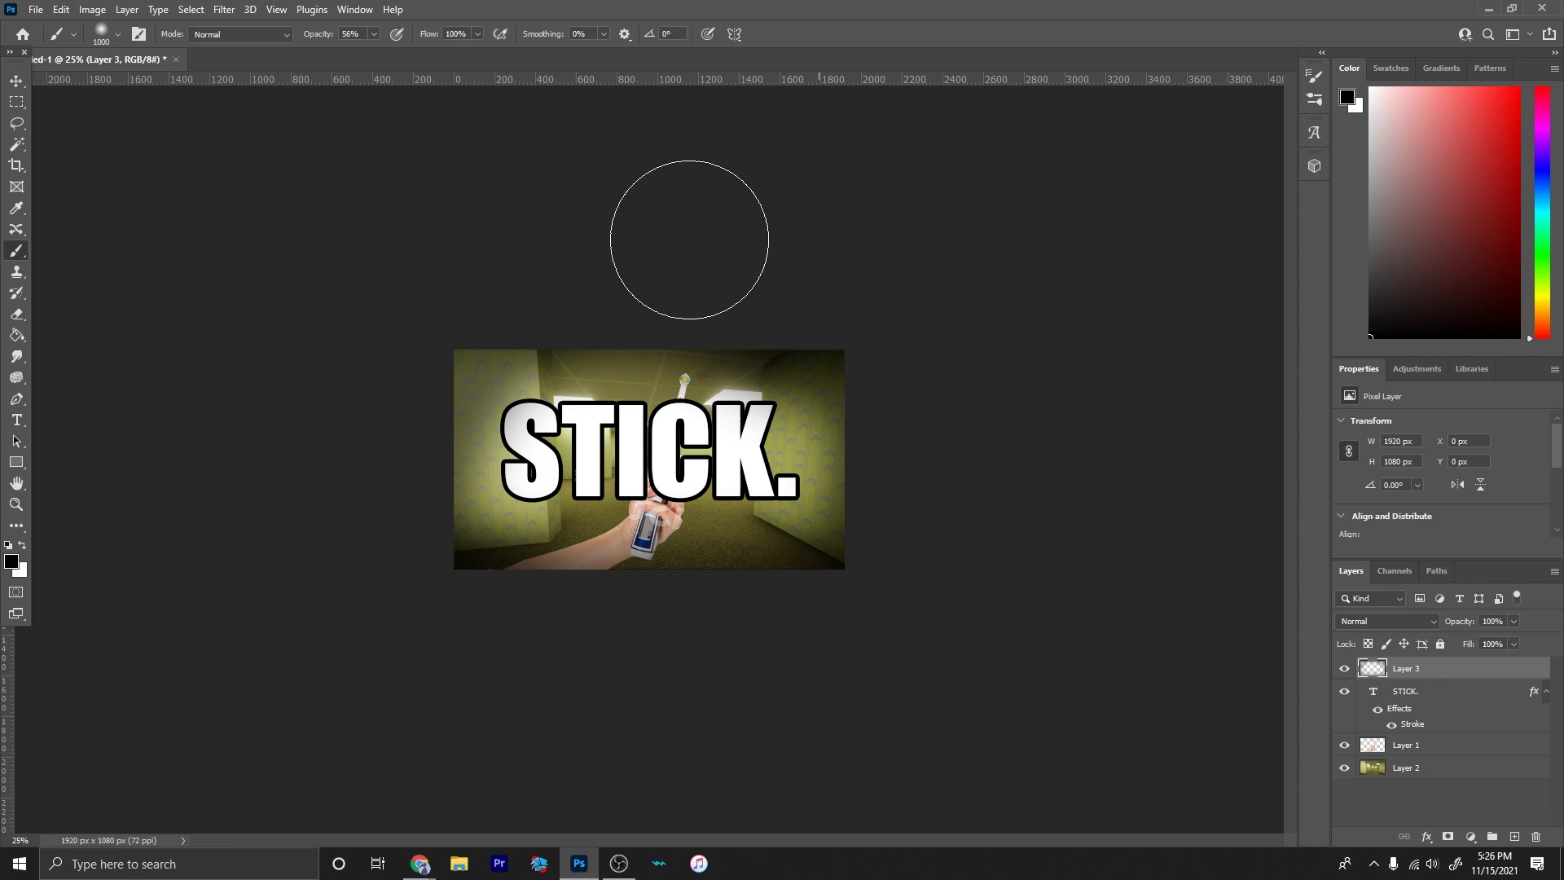
pyautogui.moveTo(687, 234); pyautogui.dragTo(285, 357)
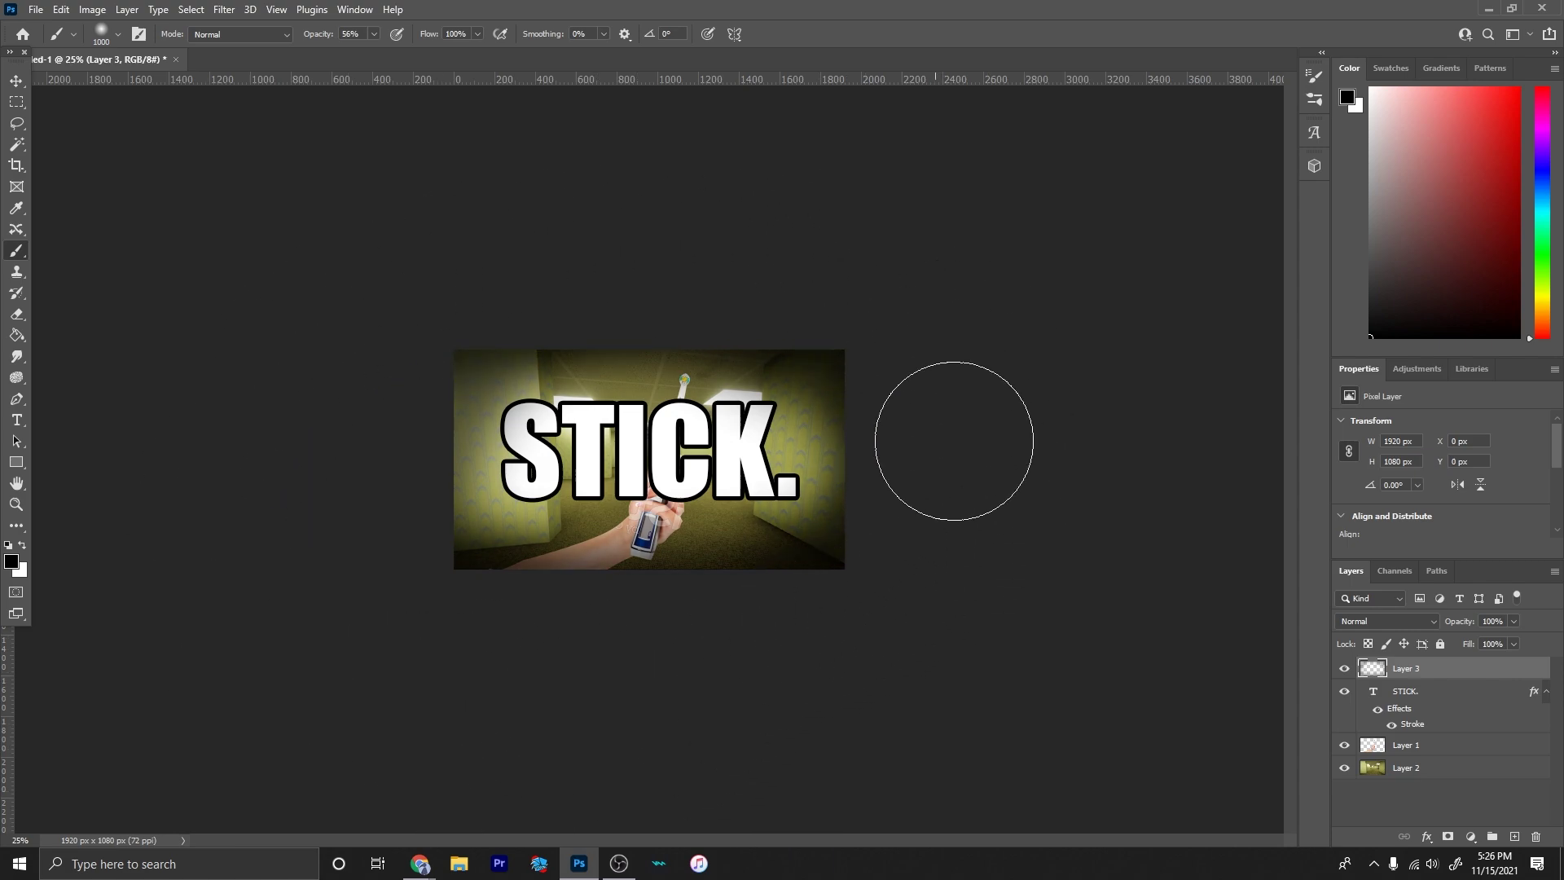
pyautogui.moveTo(1403, 691); pyautogui.dragTo(1410, 762)
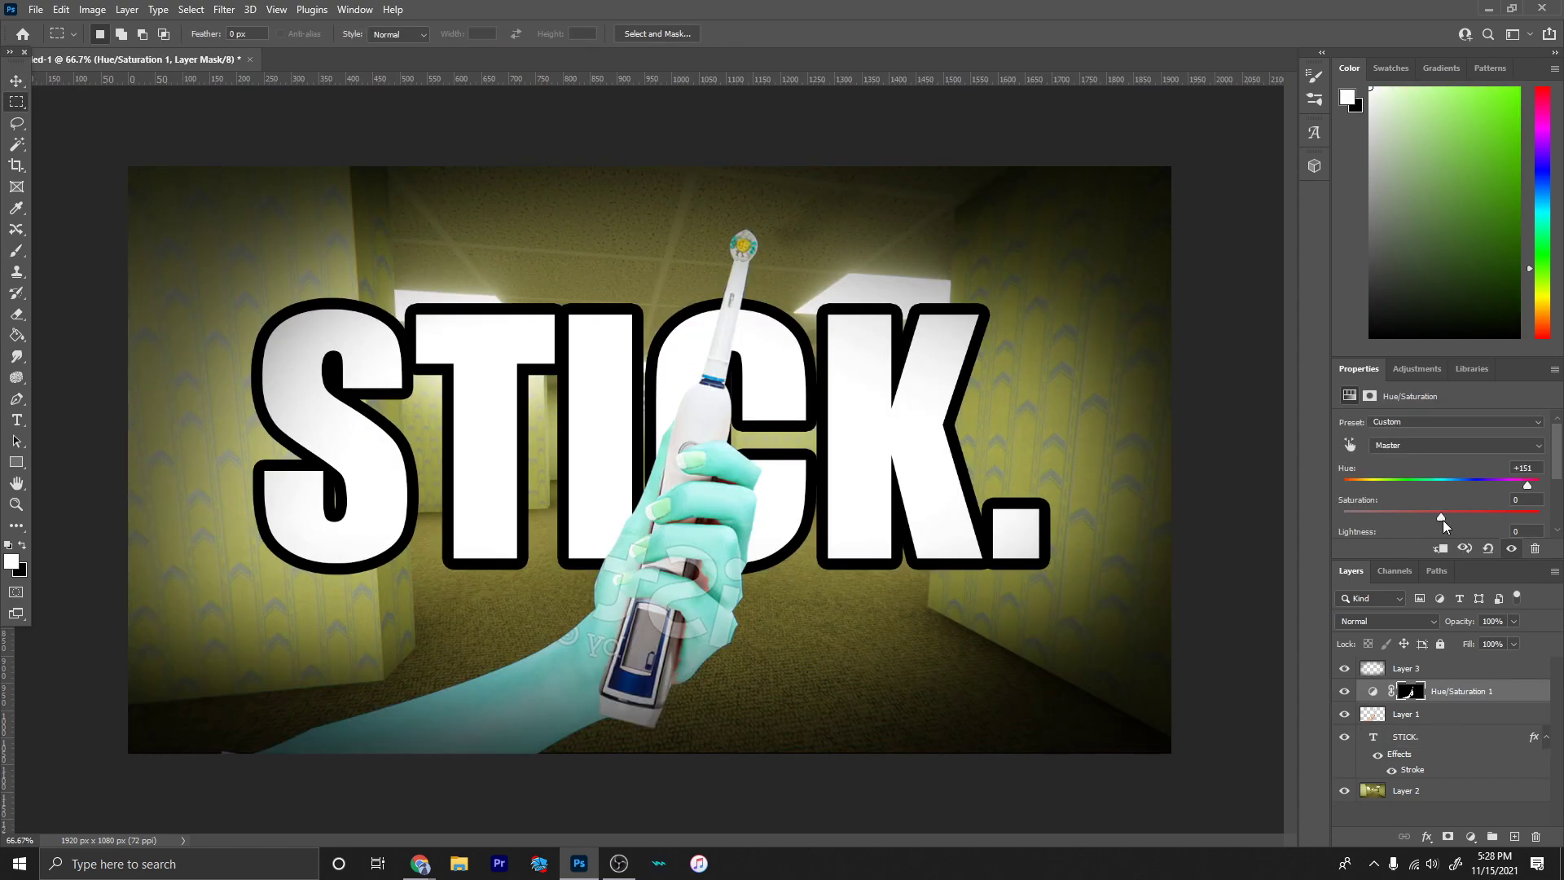
# Set the arm's hue adjustment to +180, then add a Vibrance adjustment with vibrance +100 and raised saturation.
pyautogui.moveTo(1559, 490); pyautogui.dragTo(1562, 492)
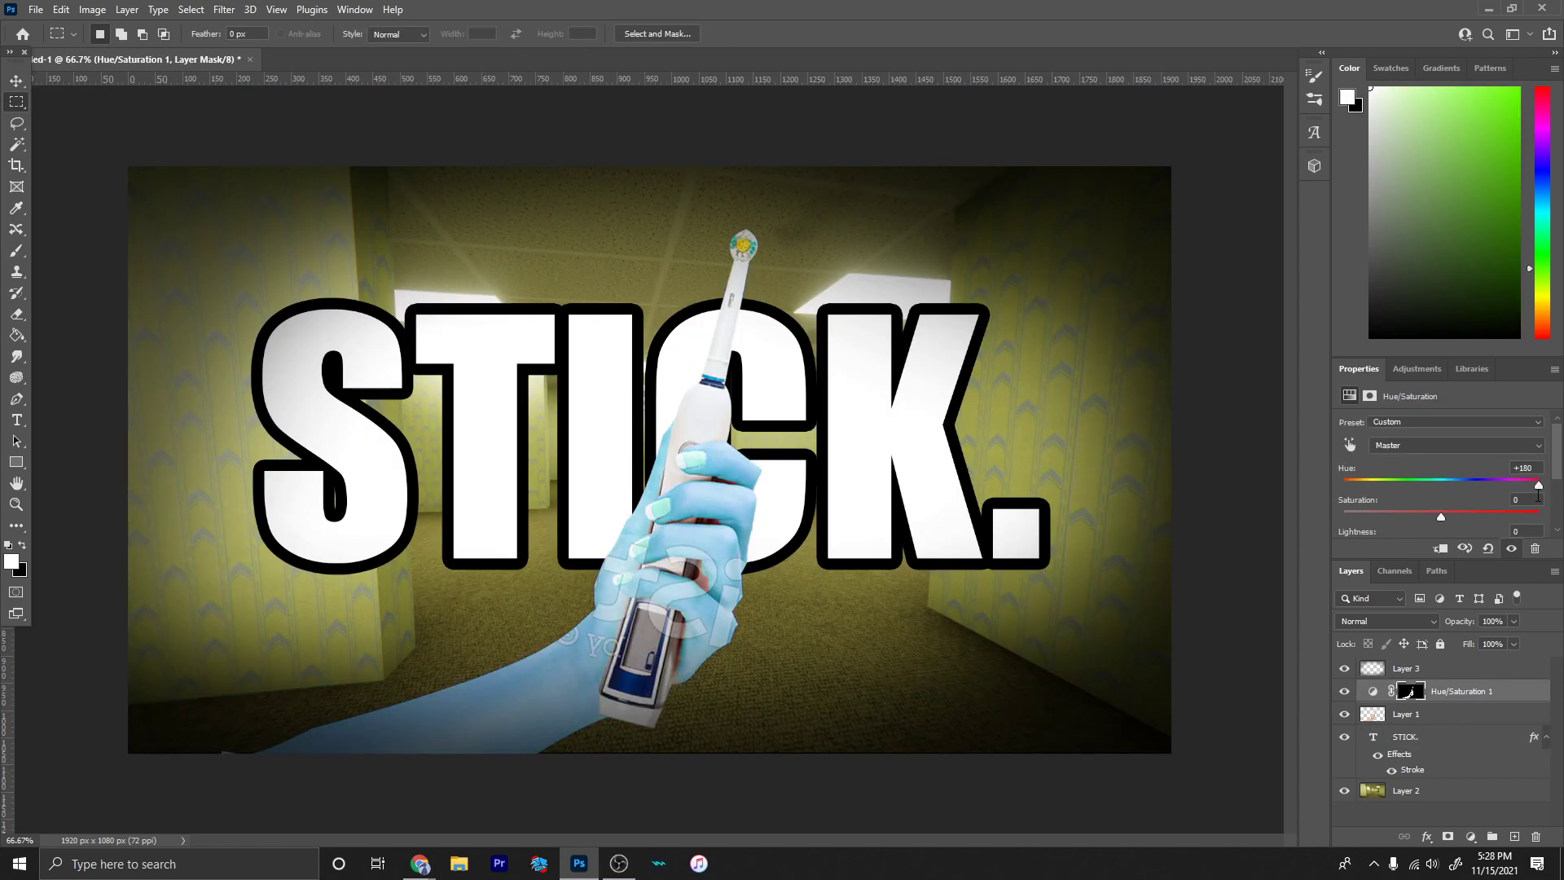
pyautogui.click(1471, 837)
pyautogui.click(1482, 665)
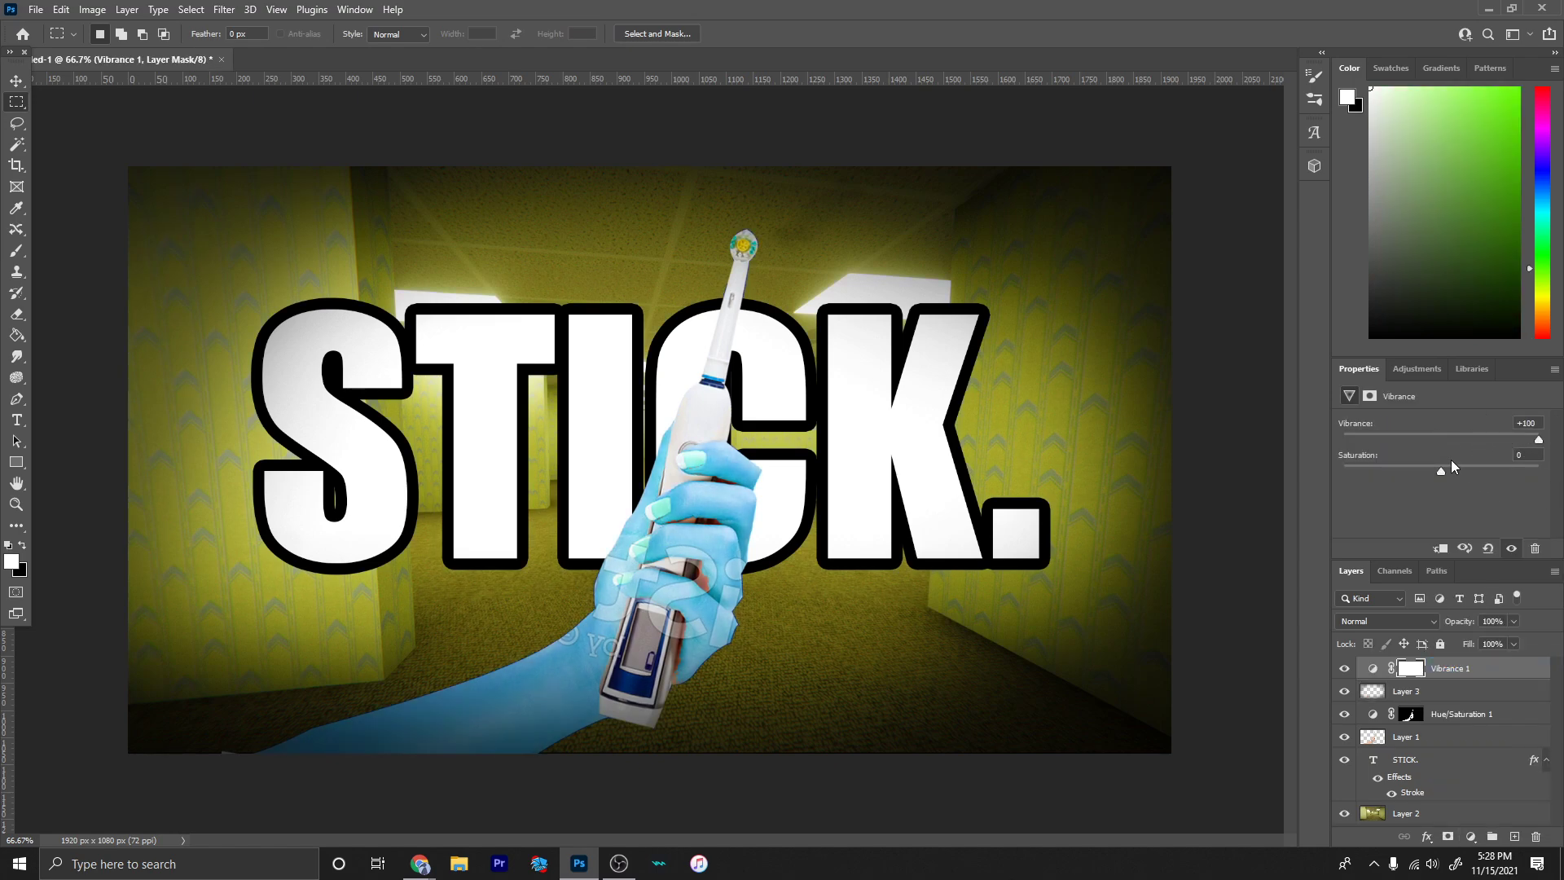
pyautogui.moveTo(1472, 476); pyautogui.dragTo(1490, 477)
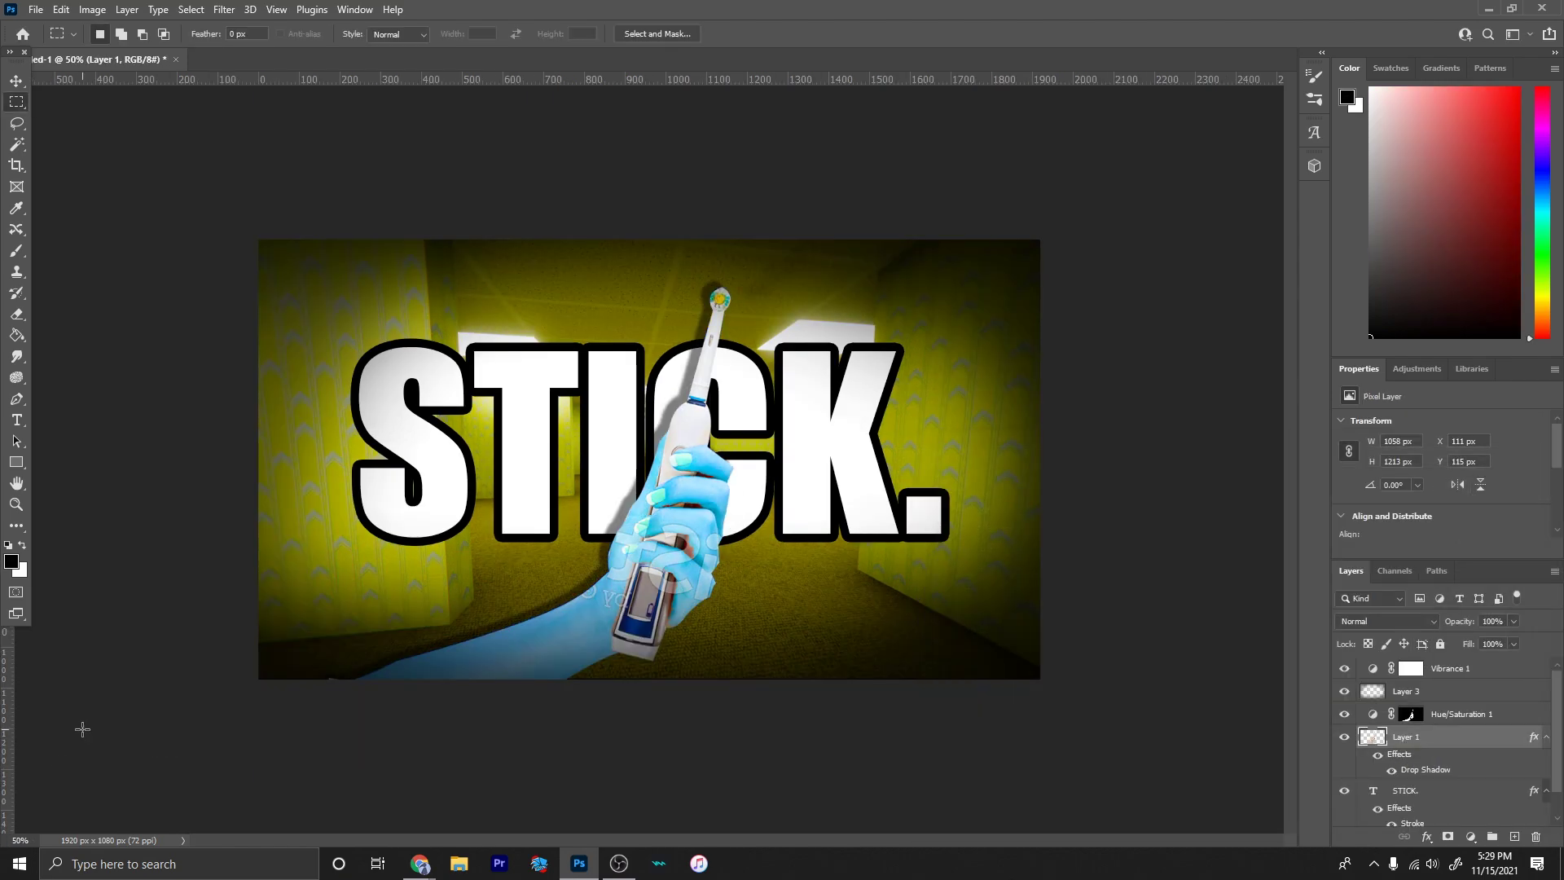
pyautogui.moveTo(929, 542); pyautogui.dragTo(889, 542)
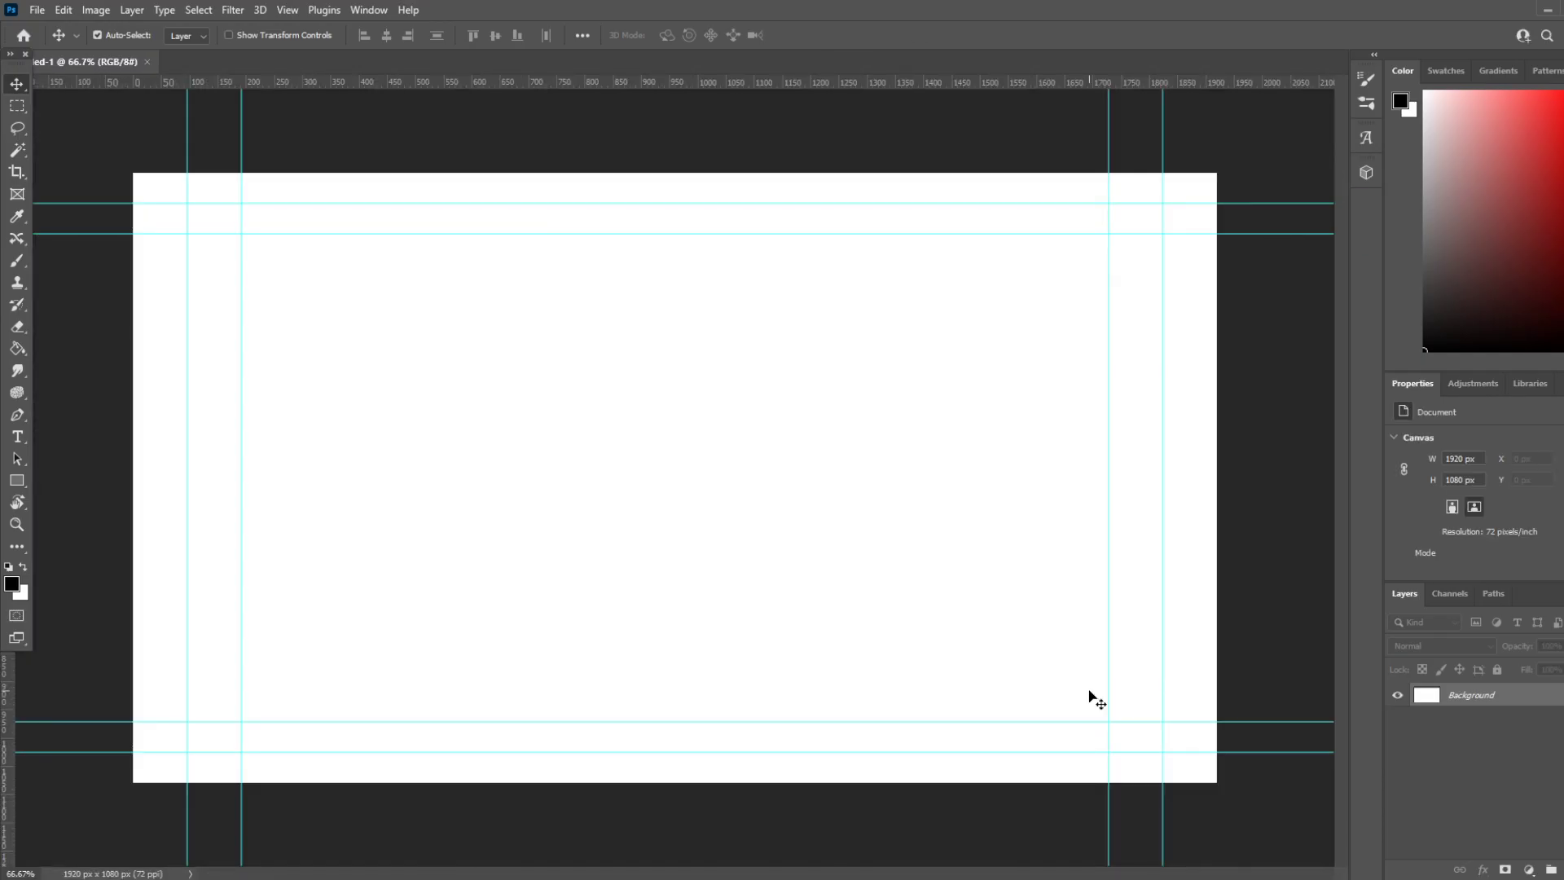
# Paste the copied reference thumbnail into the new blank 1920 x 1080 document and fit it to the canvas.
pyautogui.hotkey('ctrl', 'v')
pyautogui.moveTo(1089, 692); pyautogui.dragTo(471, 370)
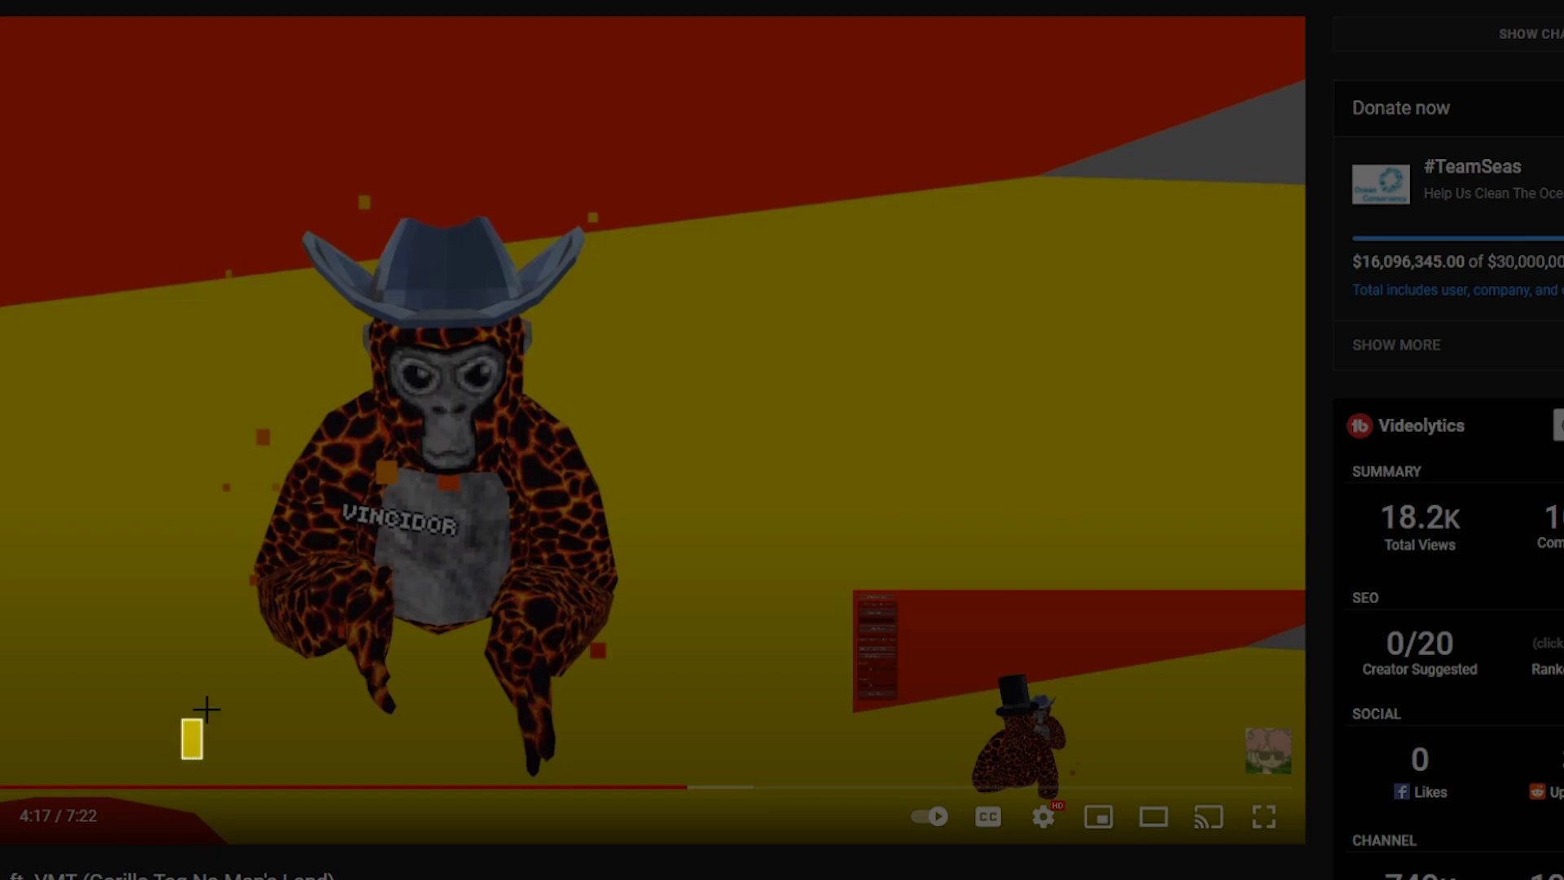
# Capture the cowboy-hat gorilla frame from the YouTube video and clone-stamp over the small inset in the pasted frame.
pyautogui.moveTo(206, 709); pyautogui.dragTo(181, 745)
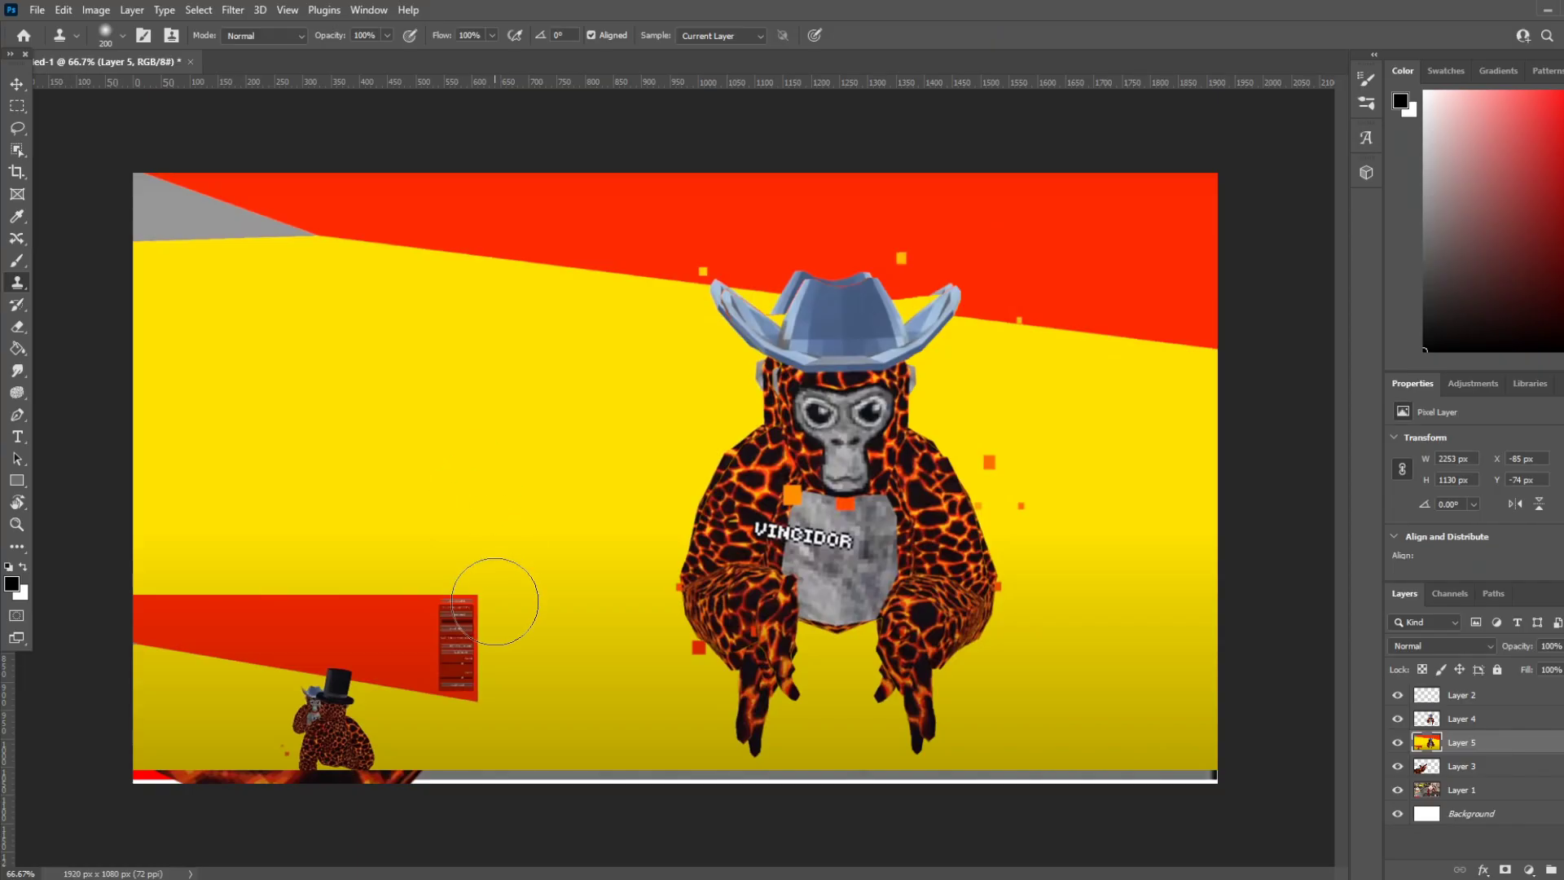
pyautogui.moveTo(500, 600)
pyautogui.mouseDown()
pyautogui.moveTo(482, 653)
pyautogui.moveTo(505, 698)
pyautogui.moveTo(429, 644)
pyautogui.moveTo(130, 669)
pyautogui.moveTo(177, 750)
pyautogui.moveTo(179, 723)
pyautogui.moveTo(215, 782)
pyautogui.mouseUp()
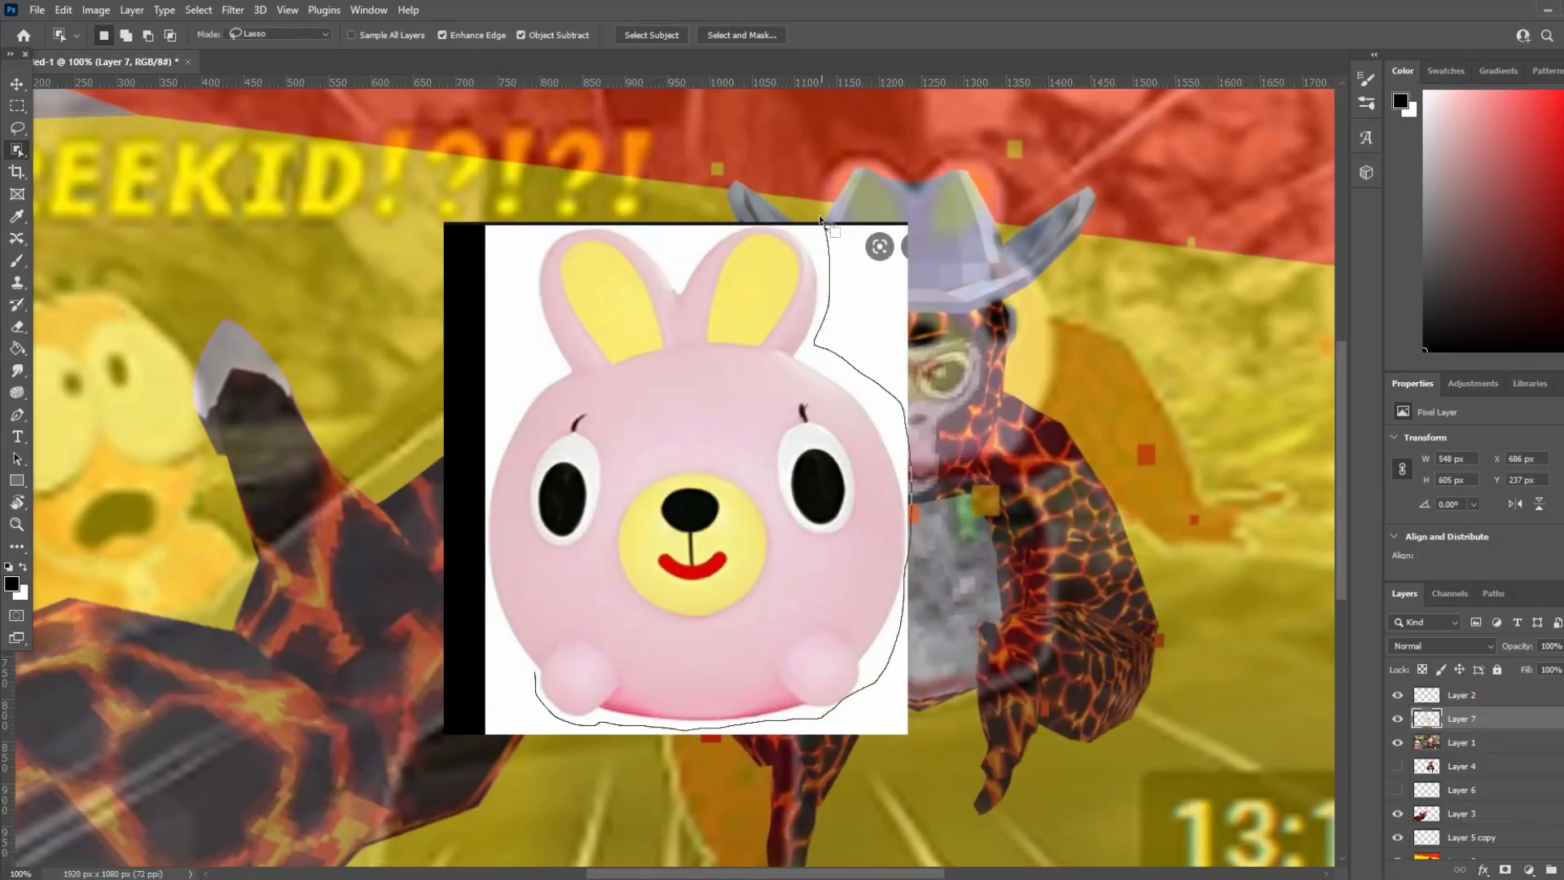
# Delete the background around the pink rabbit head and place the head over the matching one in the reference thumbnail.
pyautogui.press('Delete')
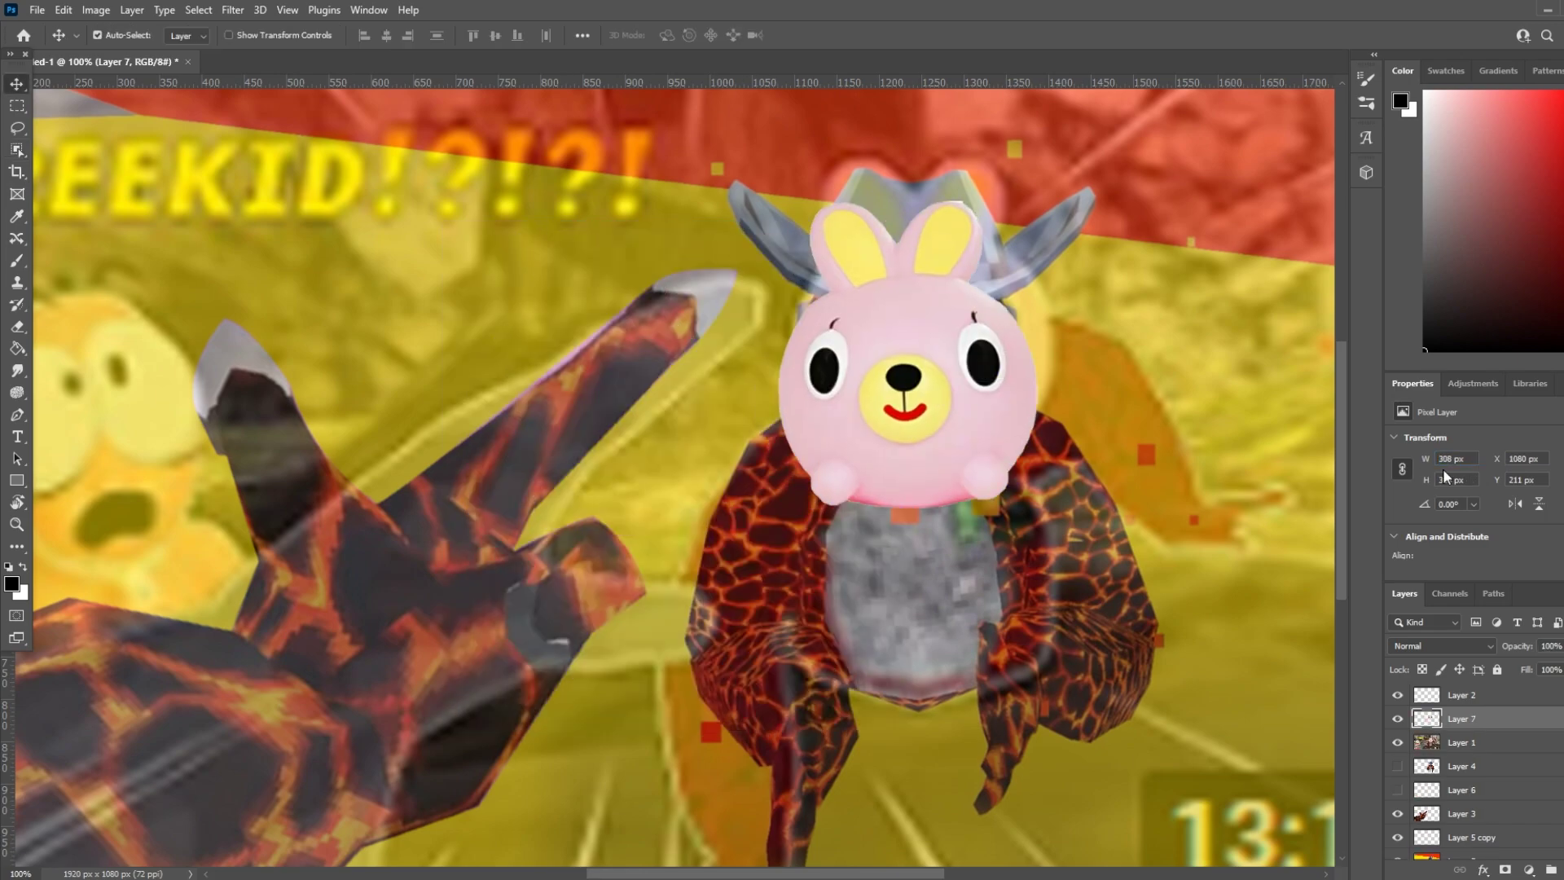
pyautogui.hotkey('ctrl', '-')
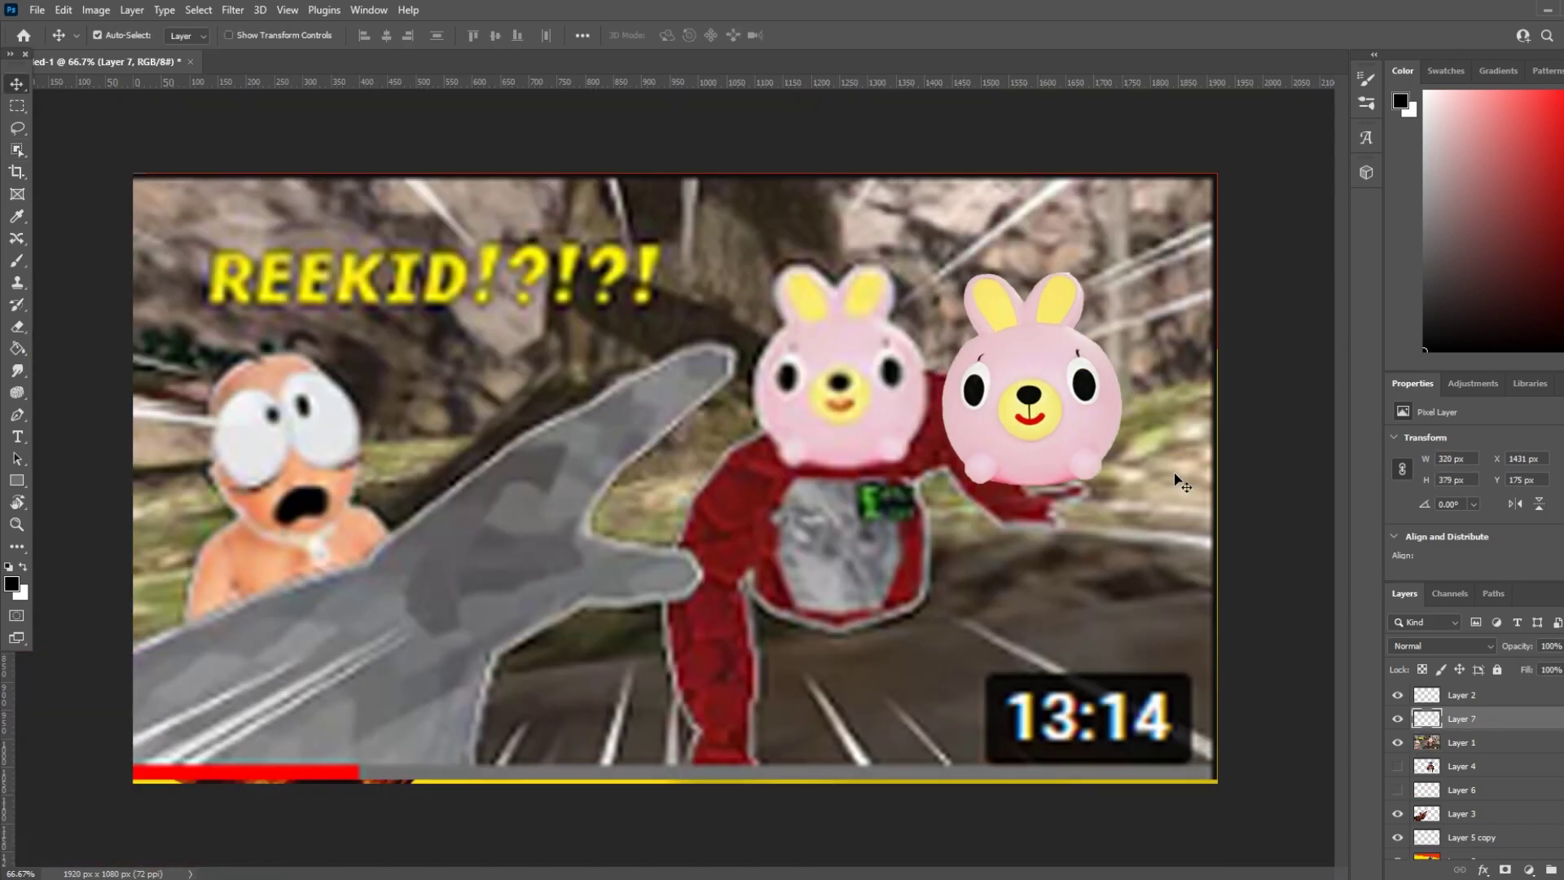
pyautogui.moveTo(1063, 433); pyautogui.dragTo(872, 436)
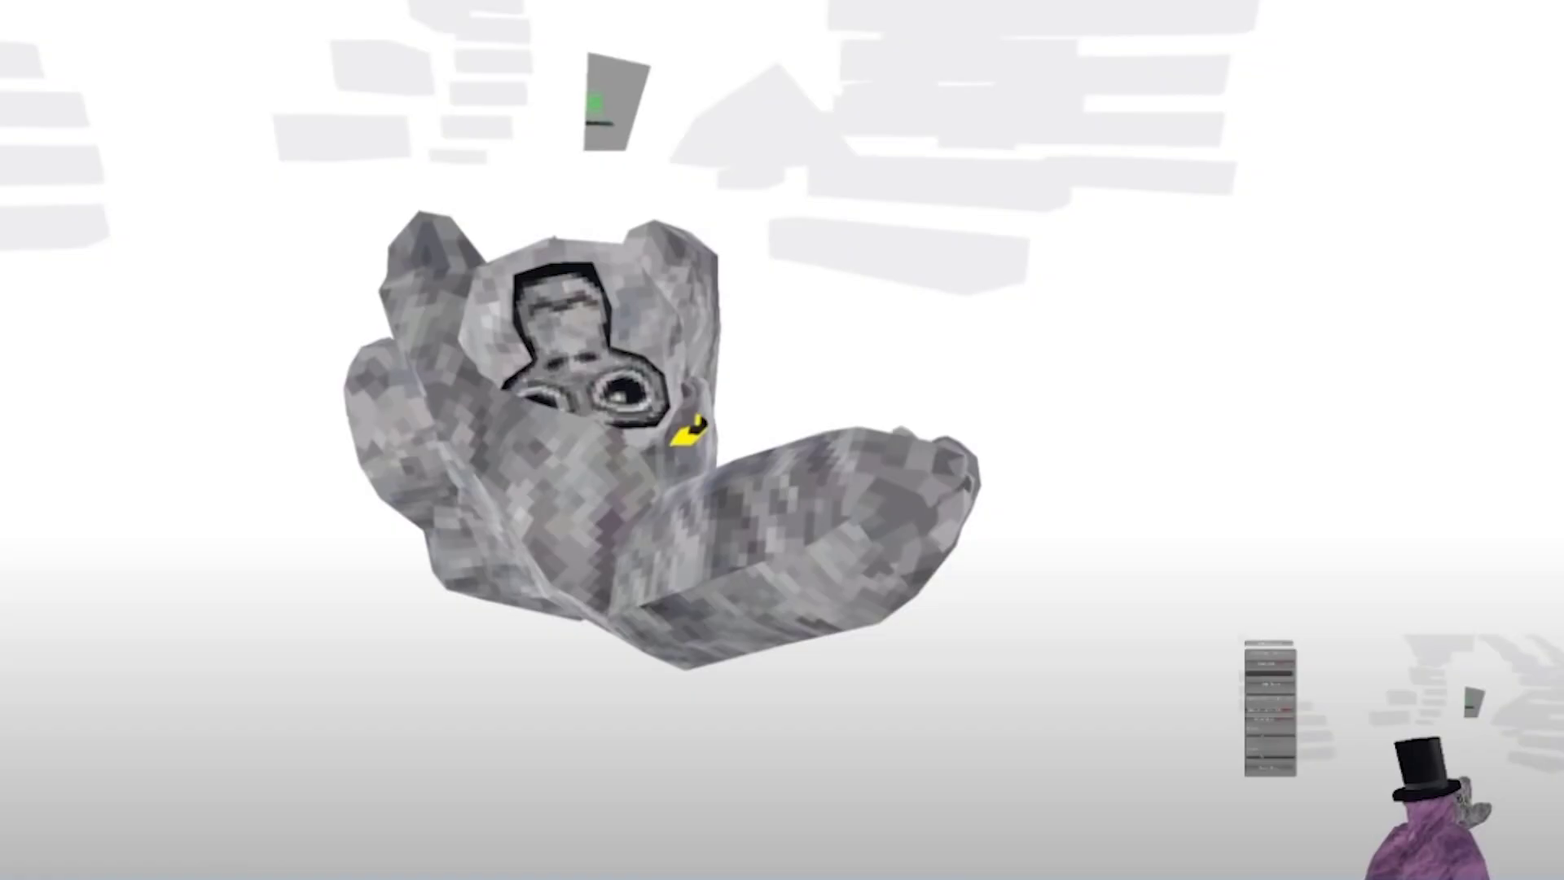
# Capture a screen snip of the grey gorilla from the video frame.
pyautogui.press('super+shift+s')
pyautogui.moveTo(1028, 719); pyautogui.dragTo(266, 170)
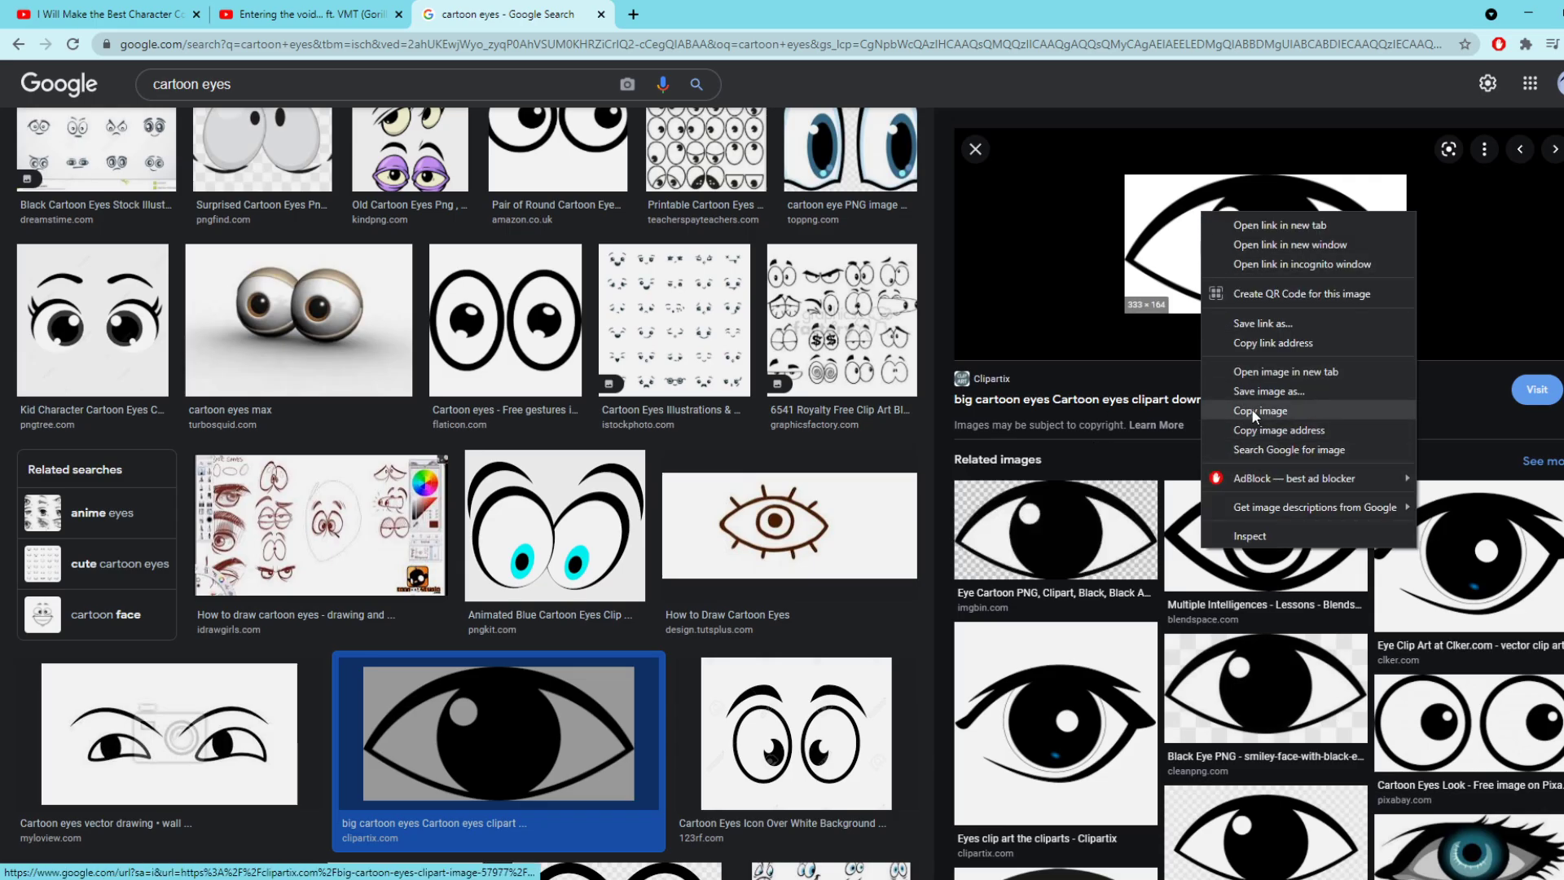
# Copy the big cartoon eye image from Google Images, paste it into the Photoshop document and position it on the grey gorilla.
pyautogui.click(1254, 411)
pyautogui.hotkey('alt', 'Tab')
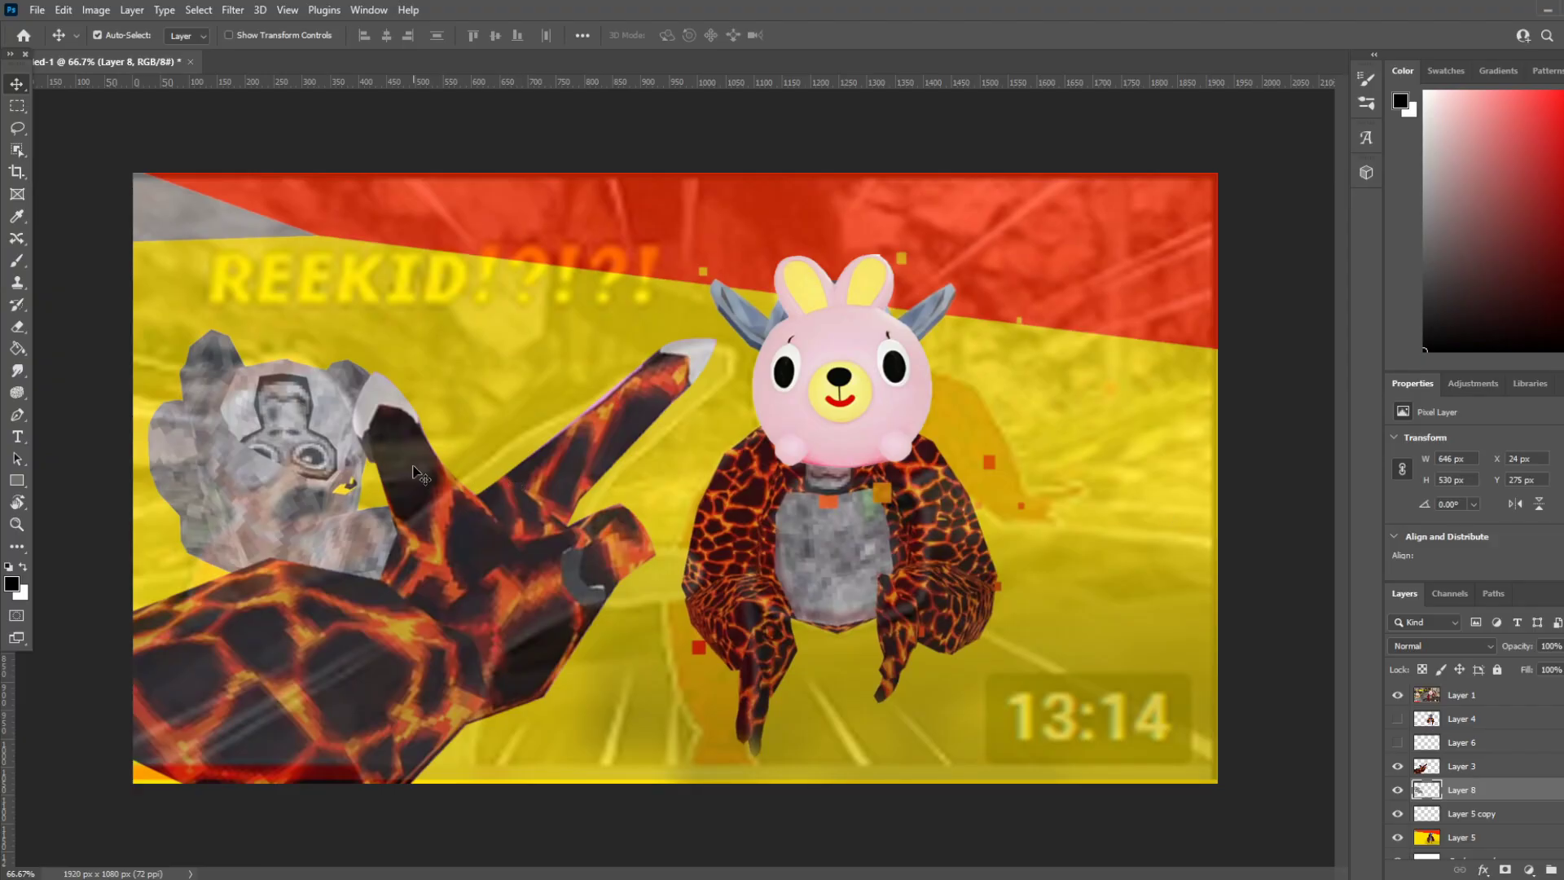
pyautogui.hotkey('ctrl', 'v')
pyautogui.moveTo(710, 458); pyautogui.dragTo(538, 298)
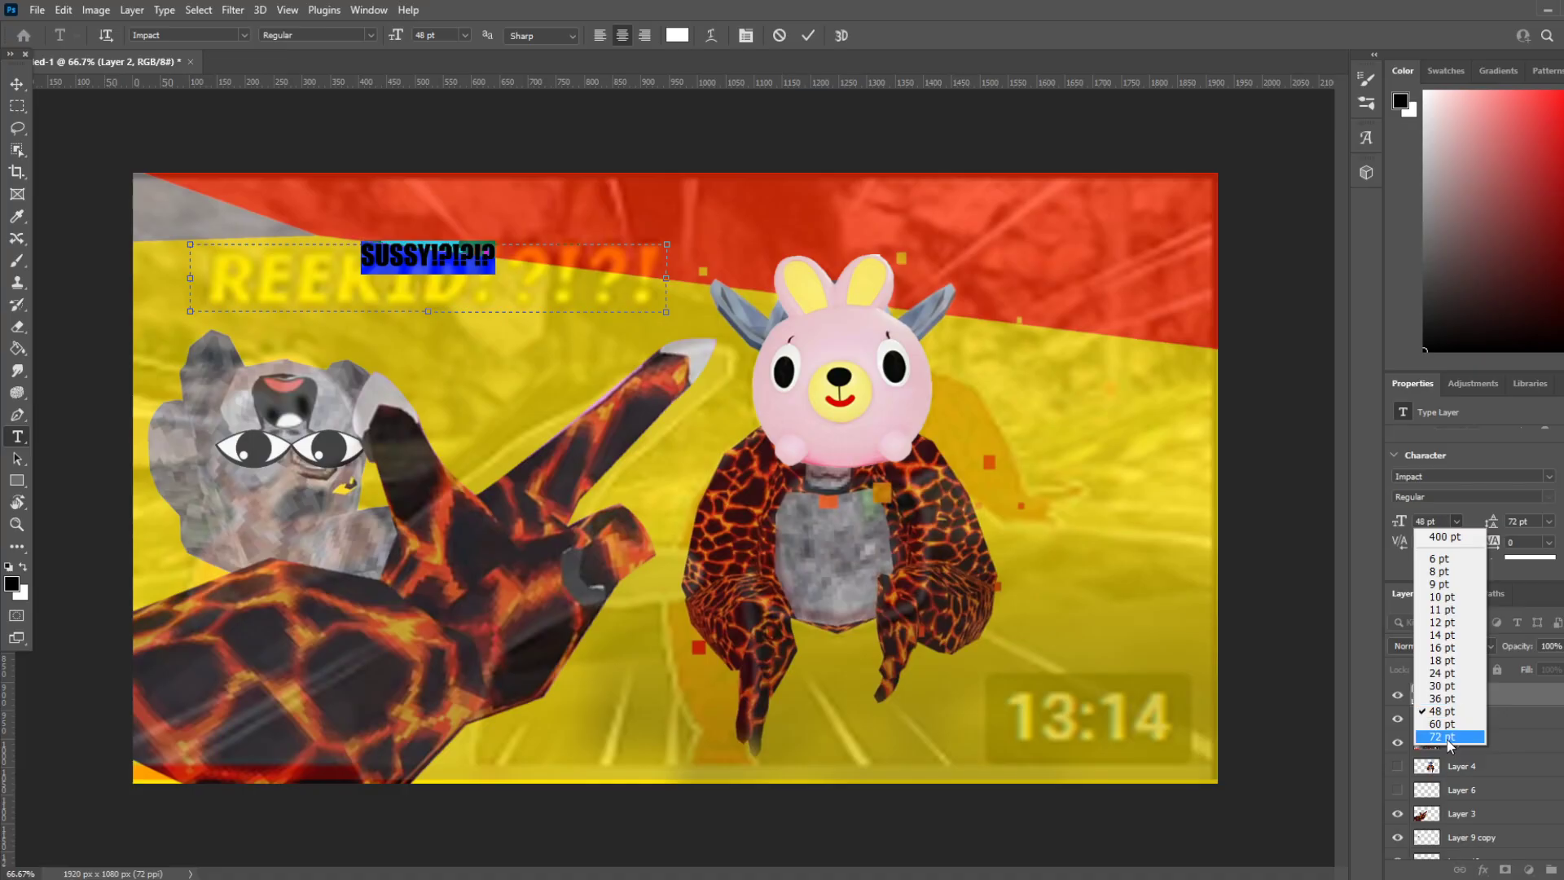
# Enlarge the SUSSY!?!?!? title to 150 pt in orange and give it a black stroke.
pyautogui.click(1448, 744)
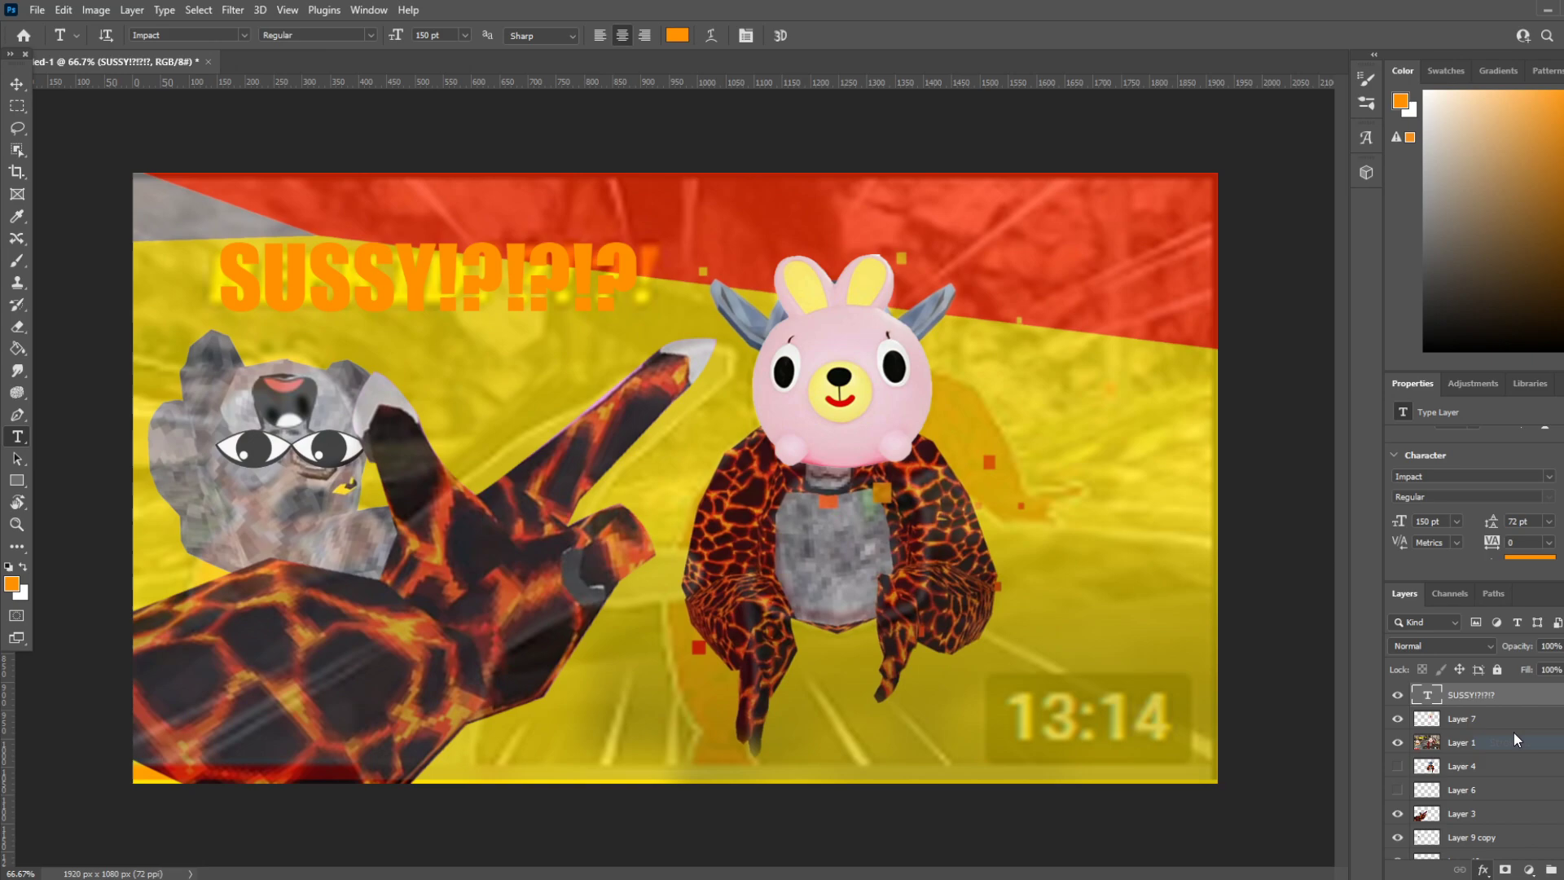
pyautogui.doubleClick(1508, 743)
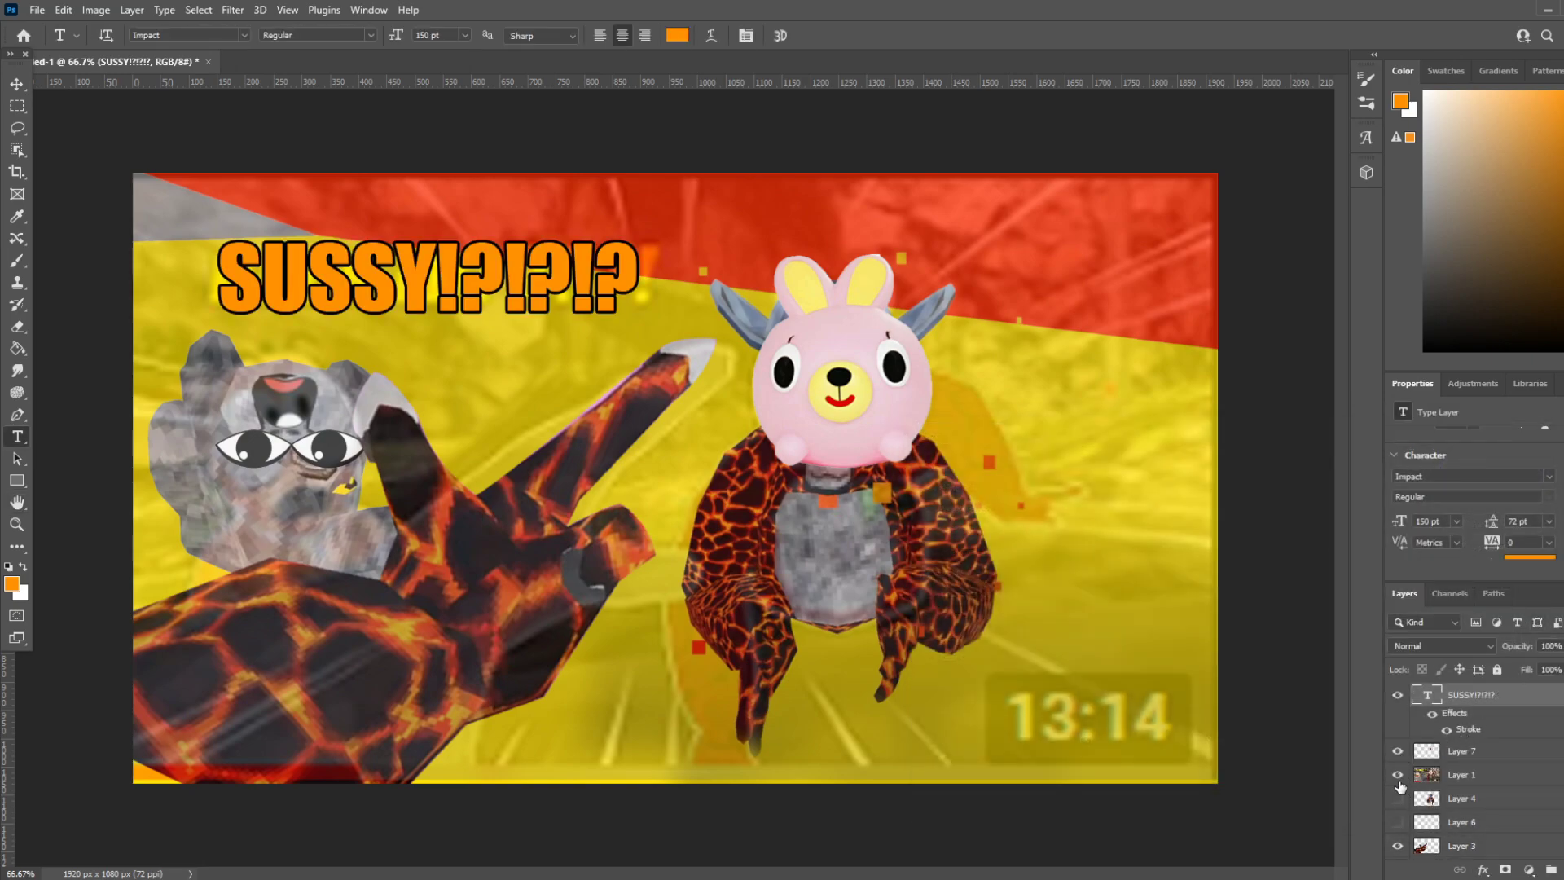
# Toggle the visibility of the reference thumbnail layer and stretch the anime speed marks across the canvas.
pyautogui.click(1398, 776)
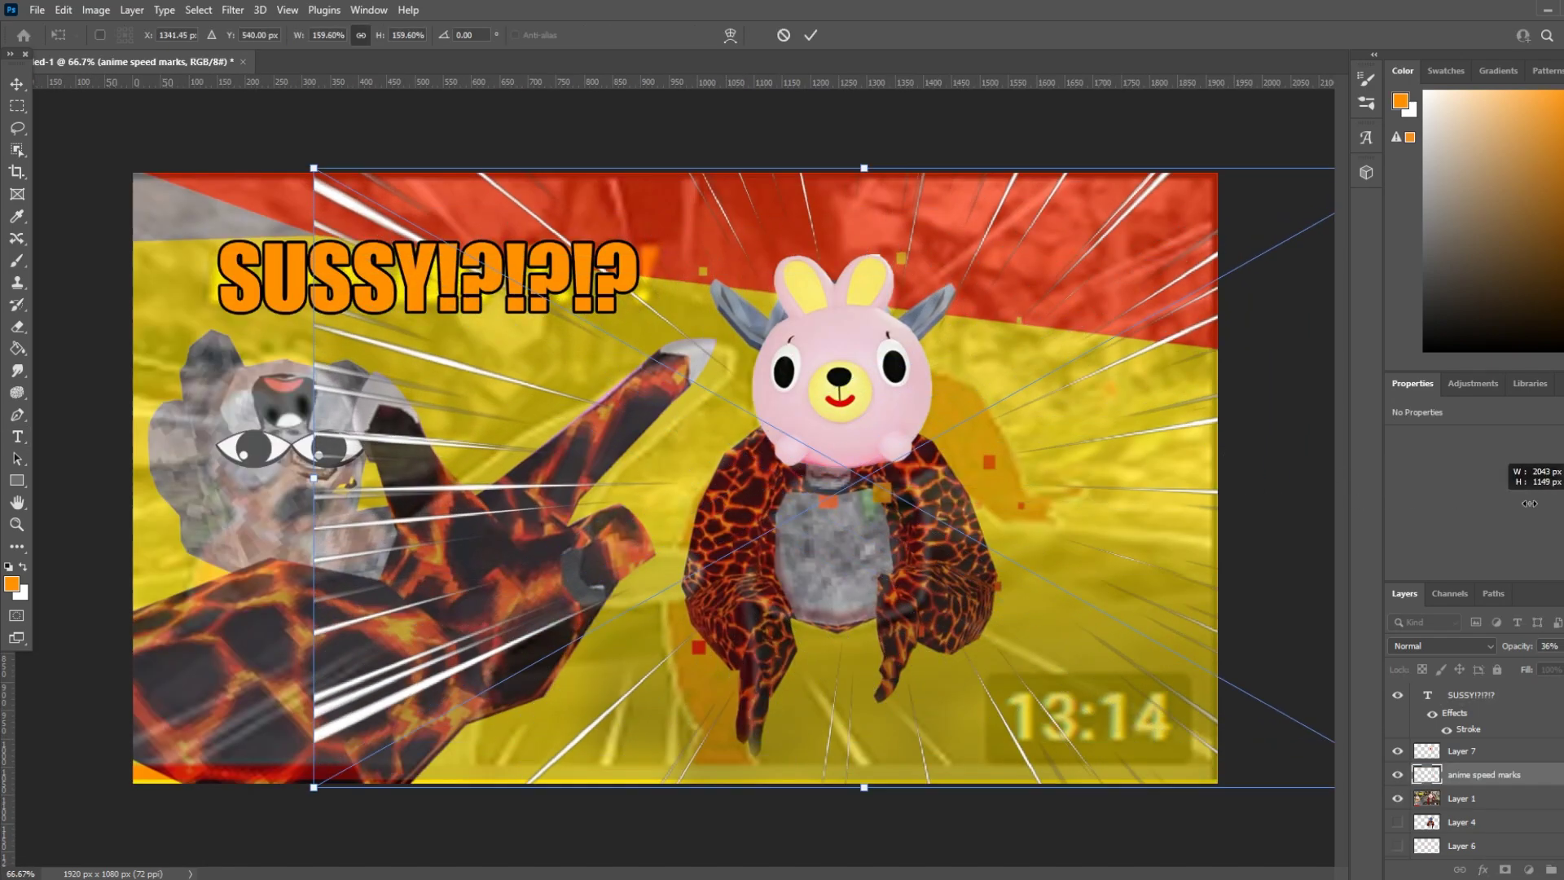
pyautogui.moveTo(318, 481); pyautogui.dragTo(219, 497)
pyautogui.press('Return')
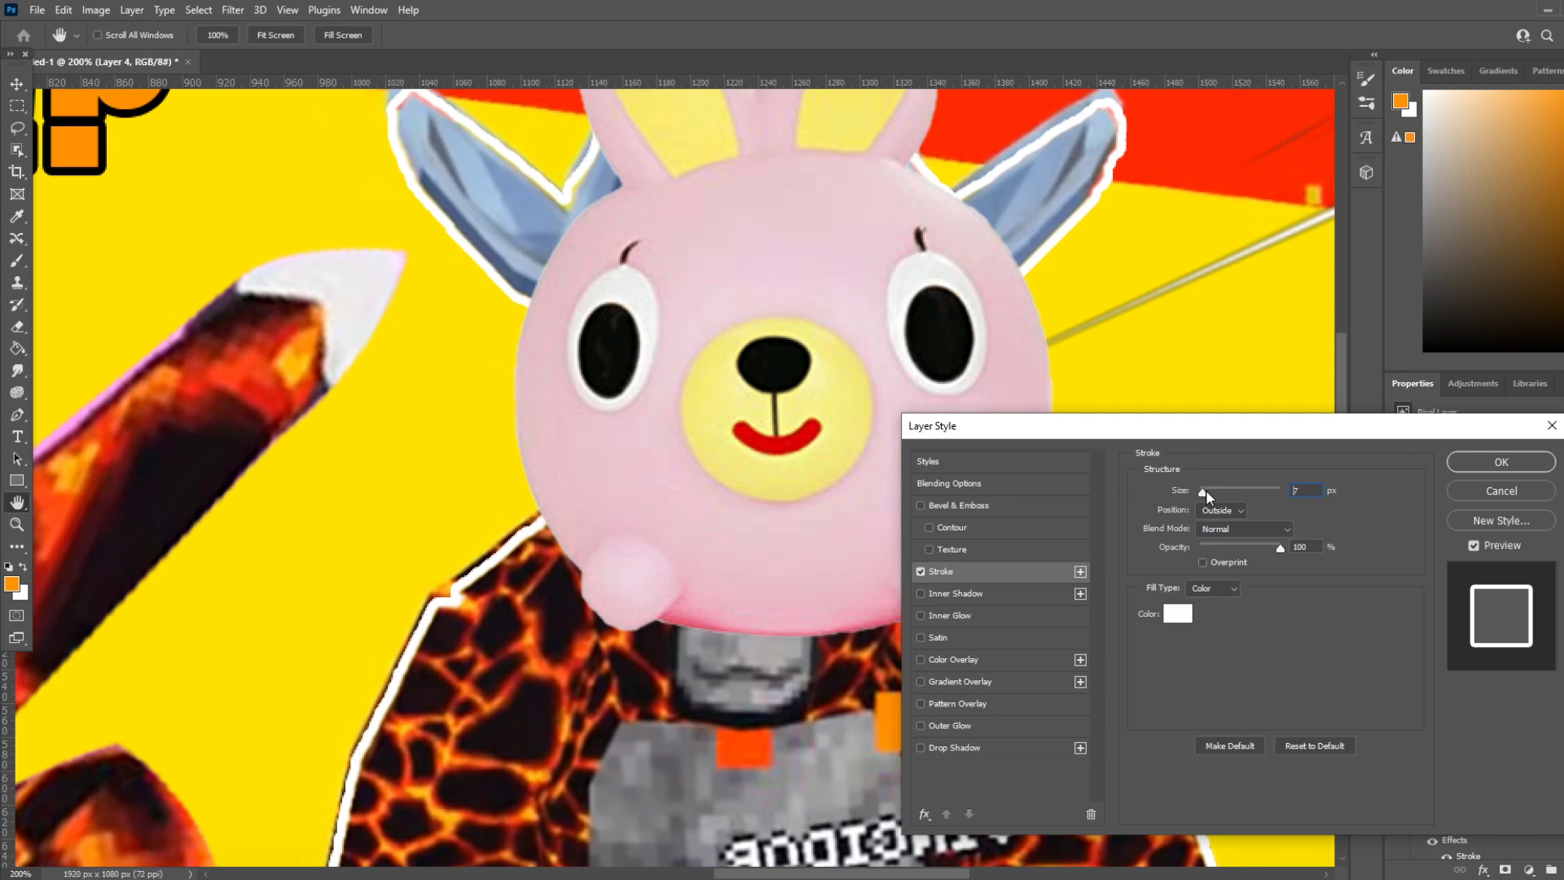
# Give the rabbit-headed gorilla a 16 px white outside stroke and the large lava hand a narrower white stroke.
pyautogui.moveTo(1206, 490); pyautogui.dragTo(1212, 495)
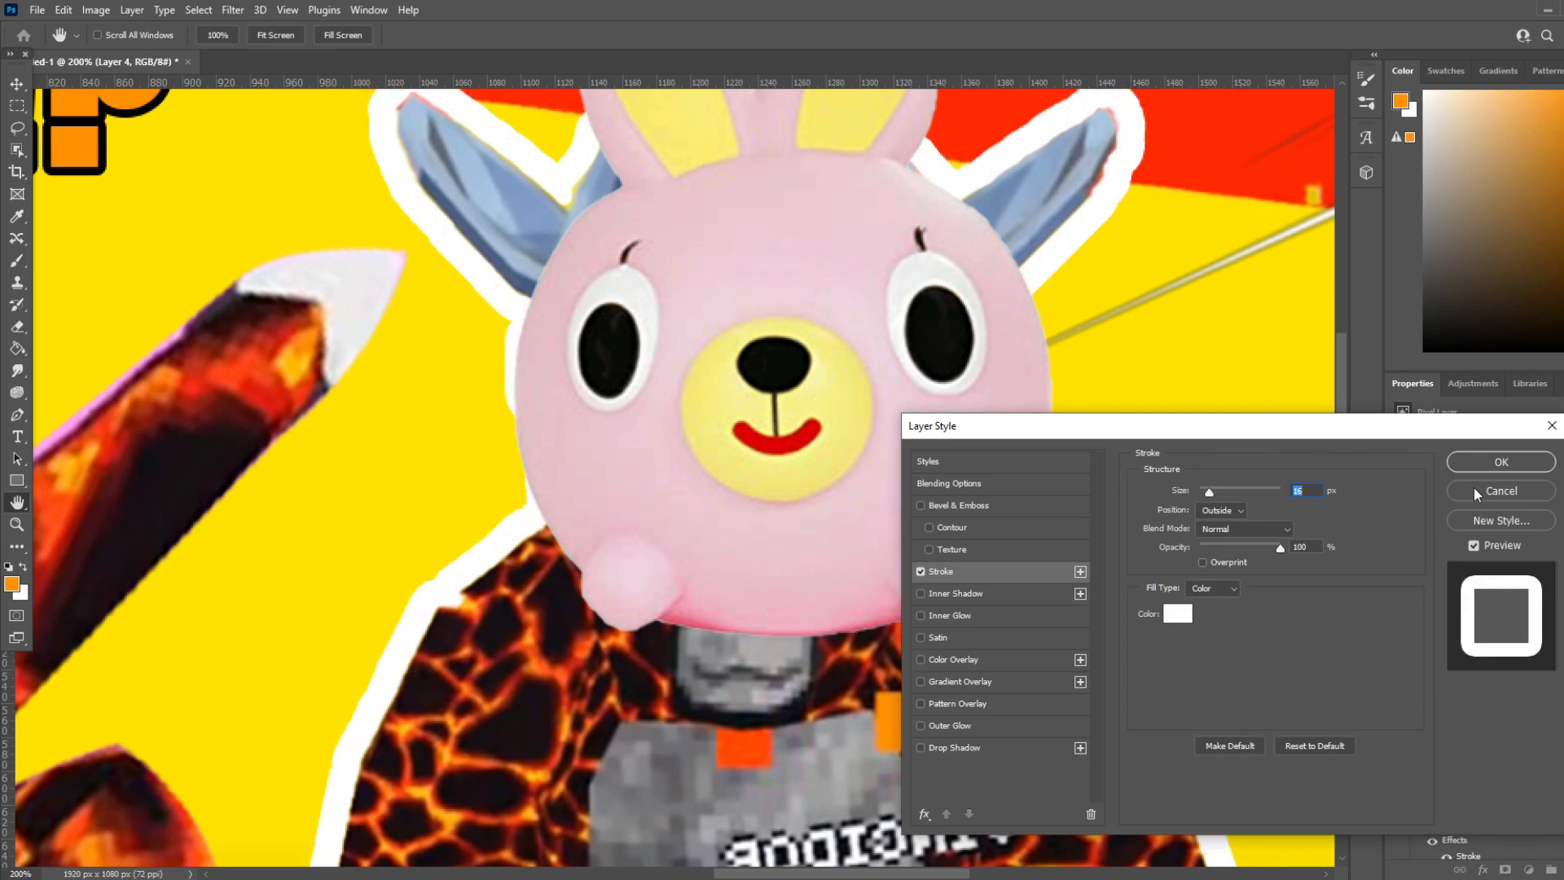
pyautogui.click(1498, 461)
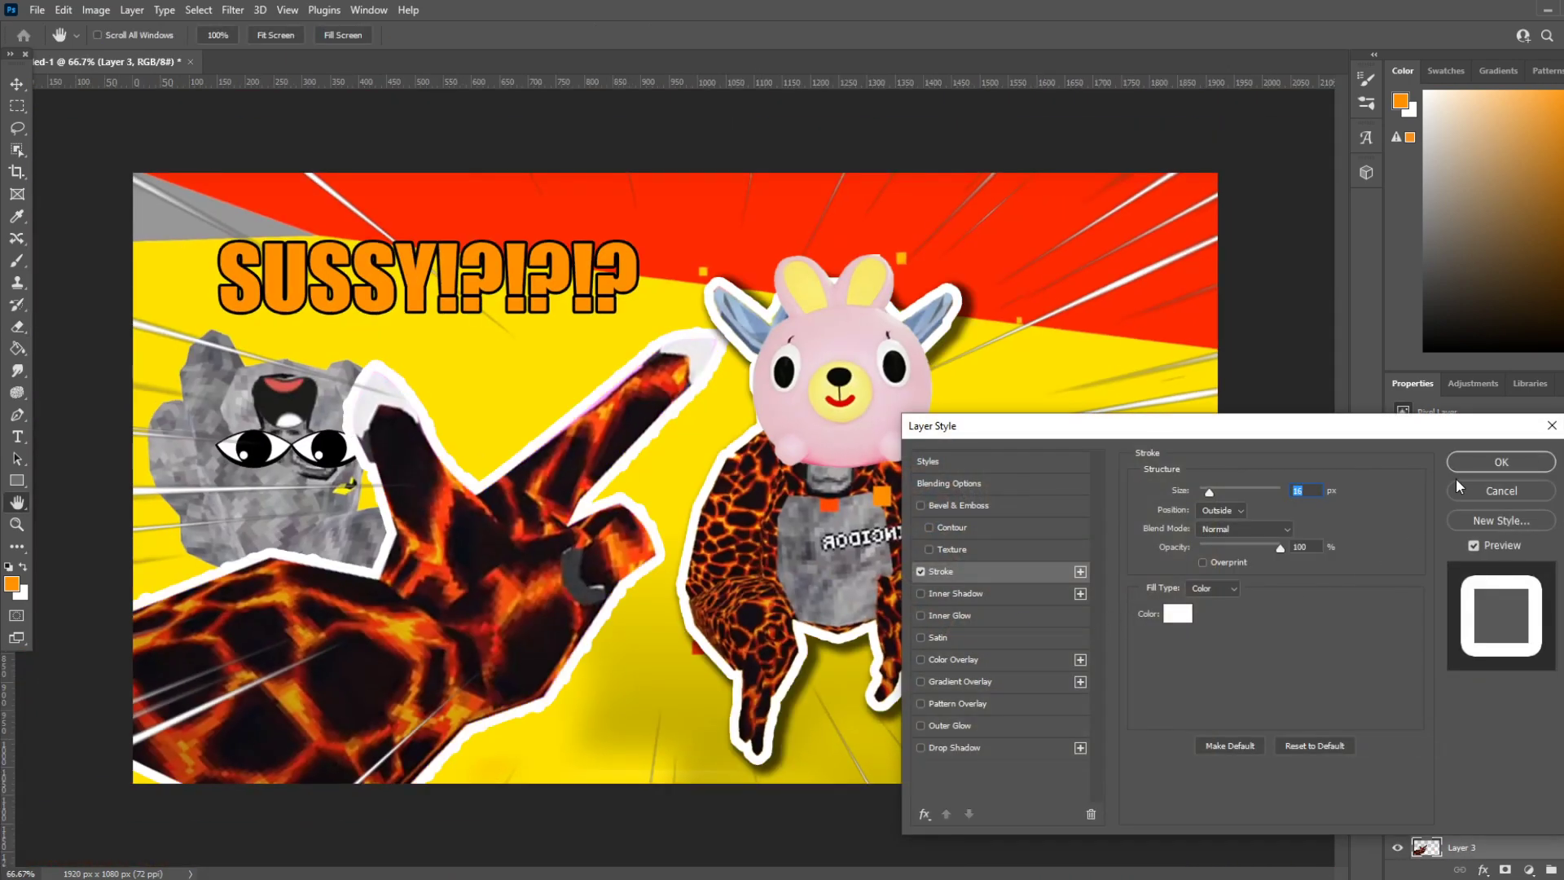
pyautogui.moveTo(1210, 492); pyautogui.dragTo(1206, 487)
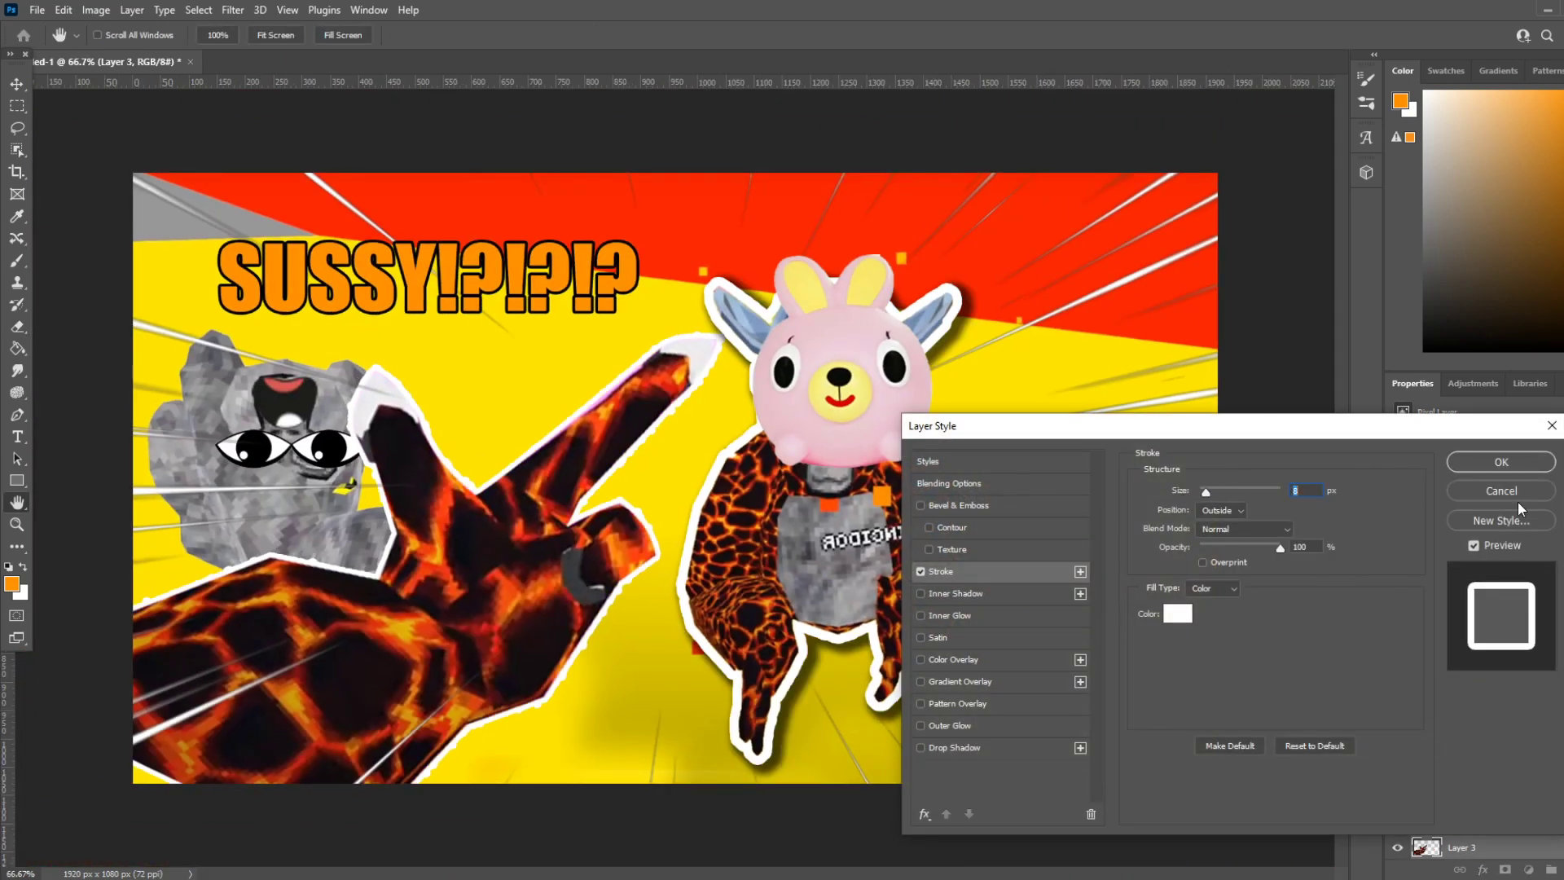
pyautogui.click(1498, 465)
pyautogui.doubleClick(1386, 753)
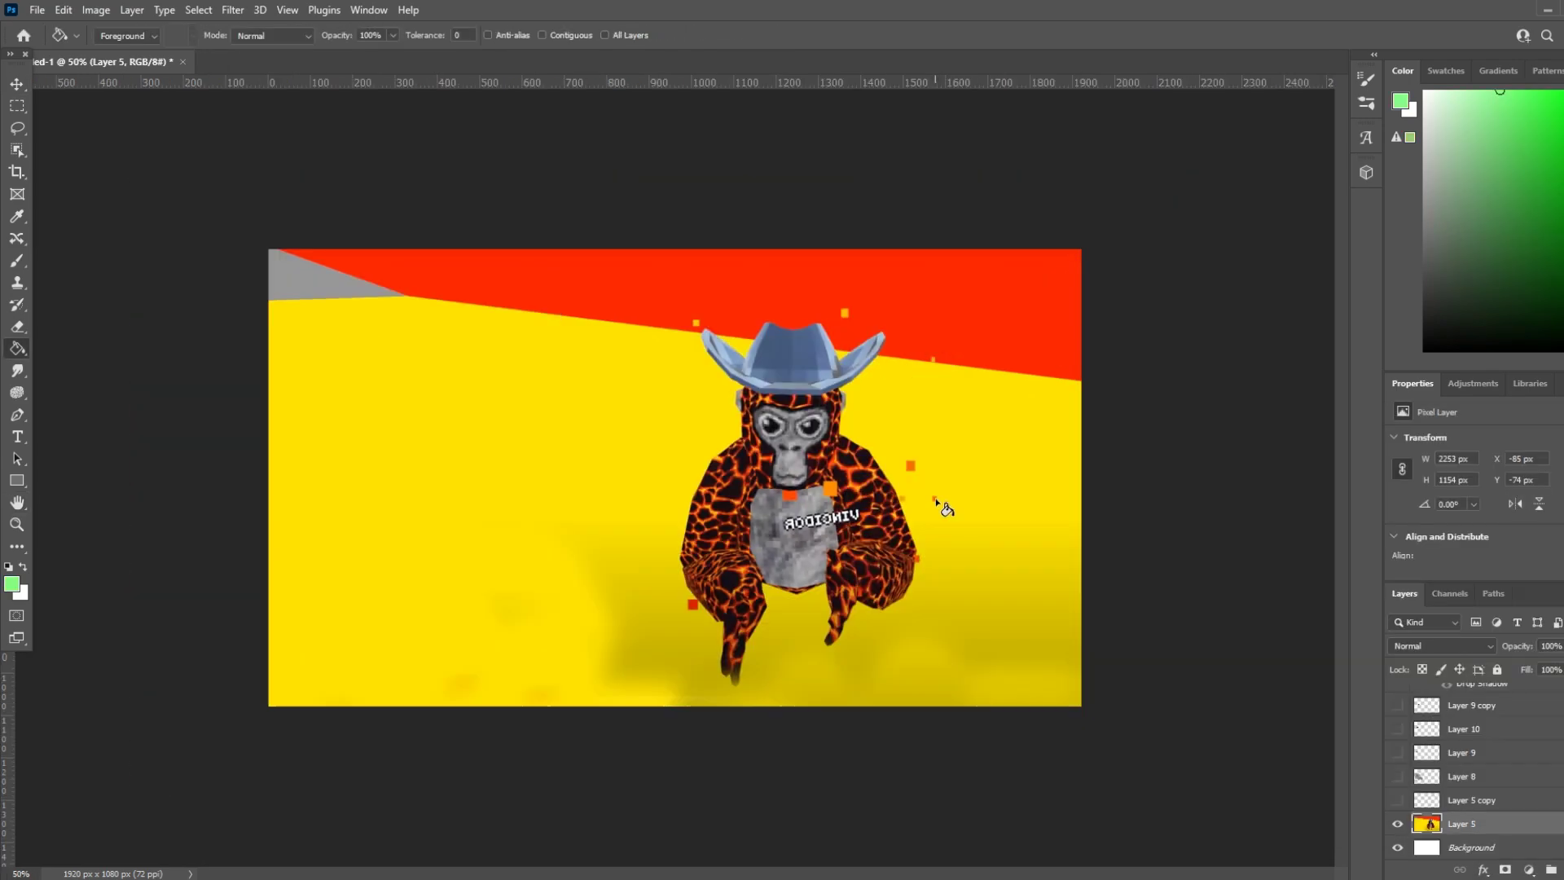
# Fill the yellow background areas of Layer 5 with light green using the Paint Bucket.
pyautogui.click(643, 649)
pyautogui.hotkey('ctrl', 'z')
pyautogui.click(619, 529)
pyautogui.click(632, 584)
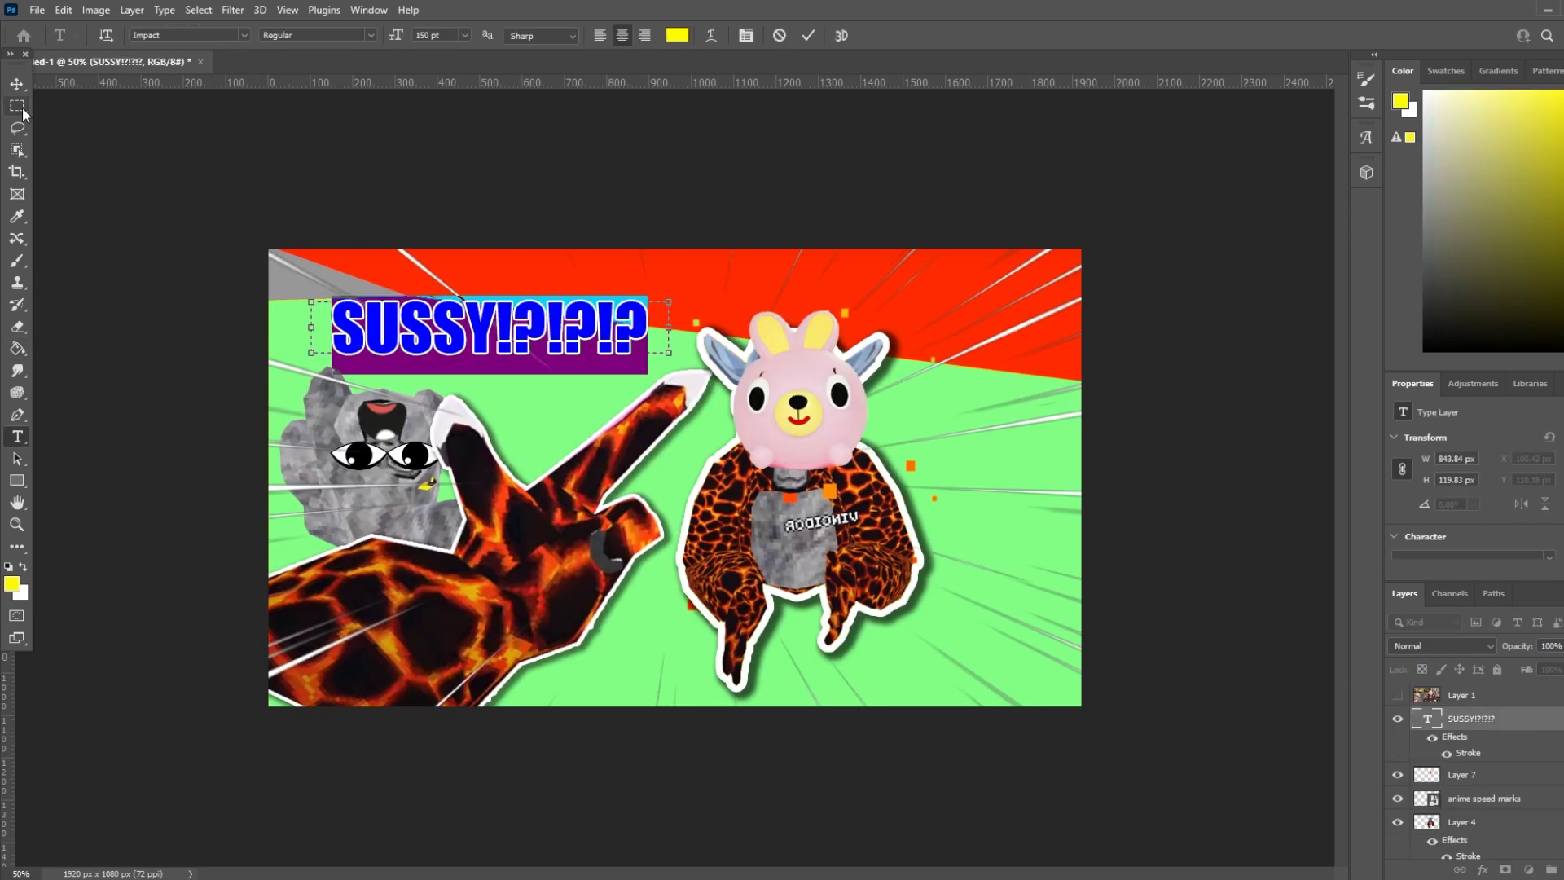
# Finish editing the yellow SUSSY!?!?!? title and nudge the cut-outs and title into better positions.
pyautogui.press('Escape')
pyautogui.click(17, 83)
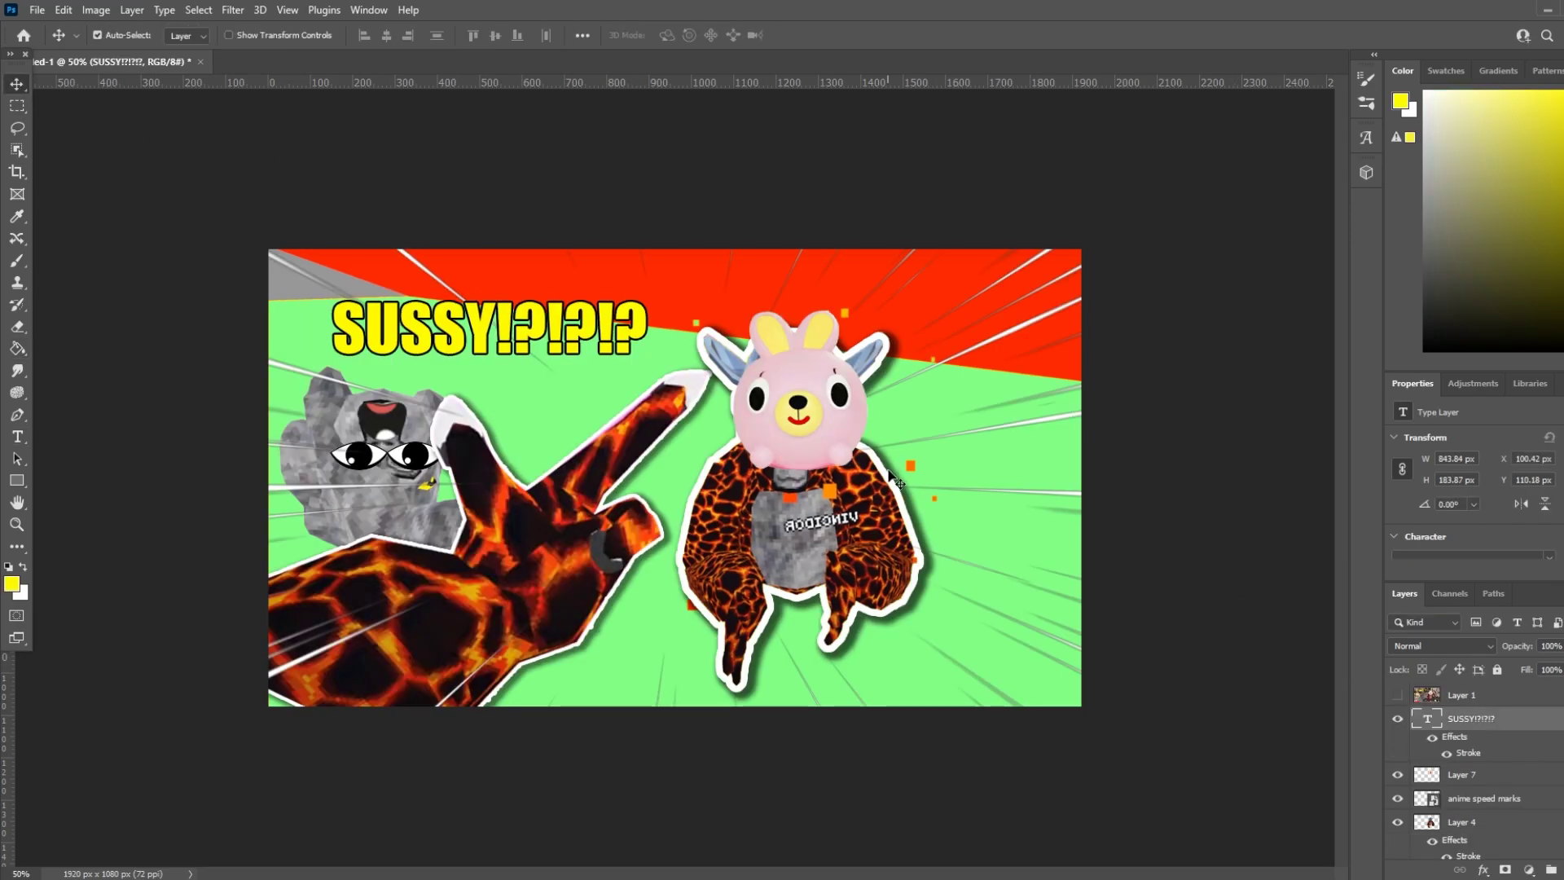
pyautogui.moveTo(888, 498); pyautogui.dragTo(888, 460)
pyautogui.moveTo(422, 634); pyautogui.dragTo(381, 716)
pyautogui.click(420, 452)
pyautogui.moveTo(419, 452); pyautogui.dragTo(431, 448)
pyautogui.moveTo(480, 350); pyautogui.dragTo(493, 351)
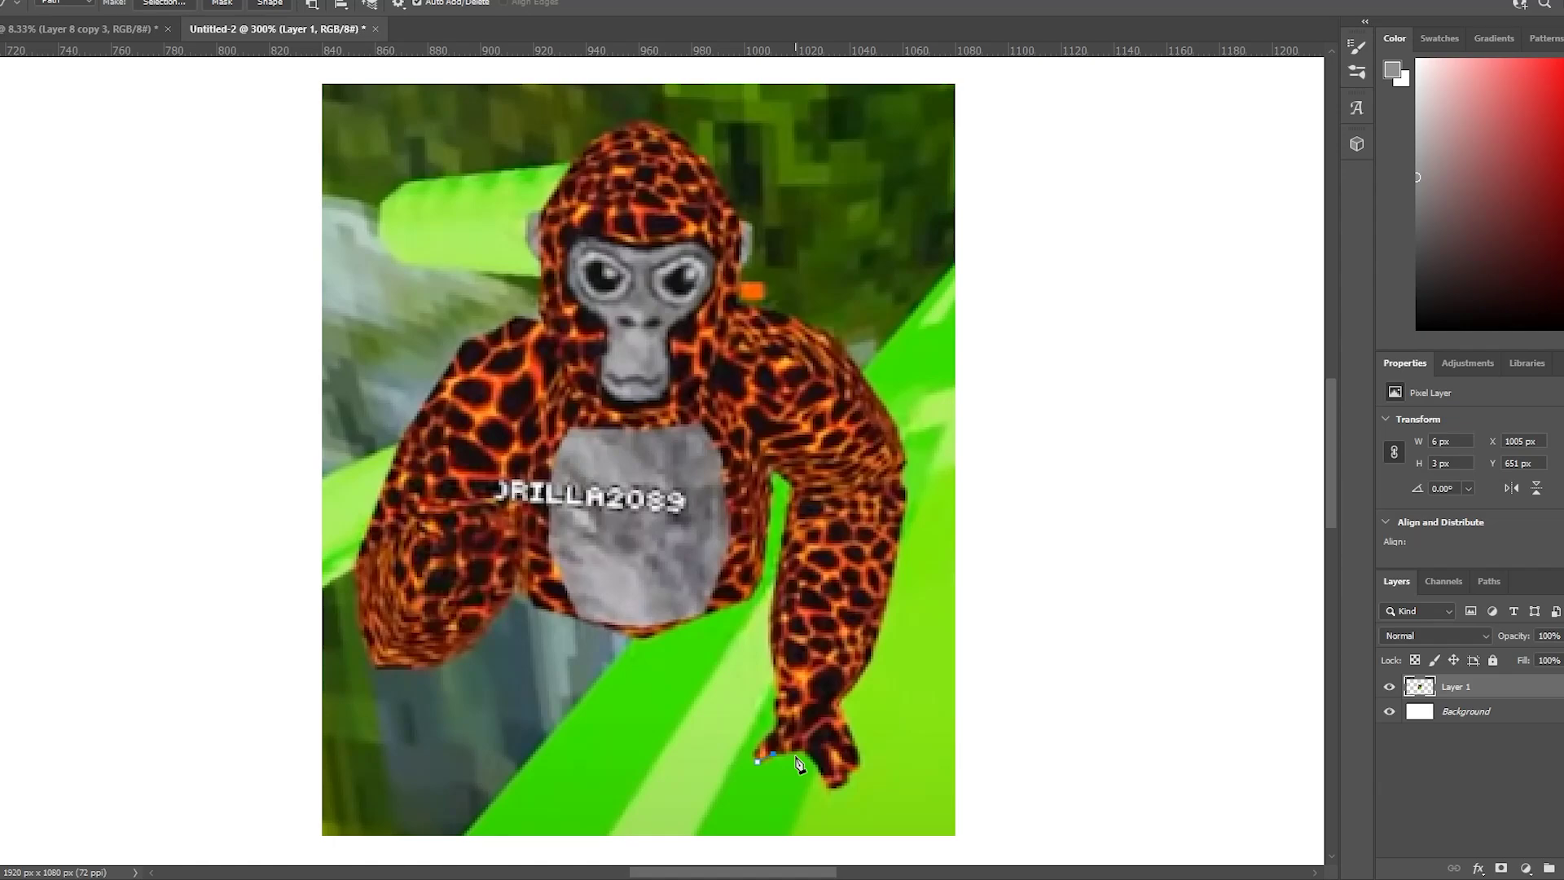
# Trace the lava gorilla's outline with the Pen tool from the hand around the arm, head and other arm.
pyautogui.click(790, 749)
pyautogui.click(803, 748)
pyautogui.click(827, 784)
pyautogui.click(845, 779)
pyautogui.click(858, 764)
pyautogui.click(839, 706)
pyautogui.click(896, 574)
pyautogui.click(905, 489)
pyautogui.click(827, 334)
pyautogui.click(740, 308)
pyautogui.click(751, 226)
pyautogui.click(643, 125)
pyautogui.click(531, 213)
pyautogui.click(518, 319)
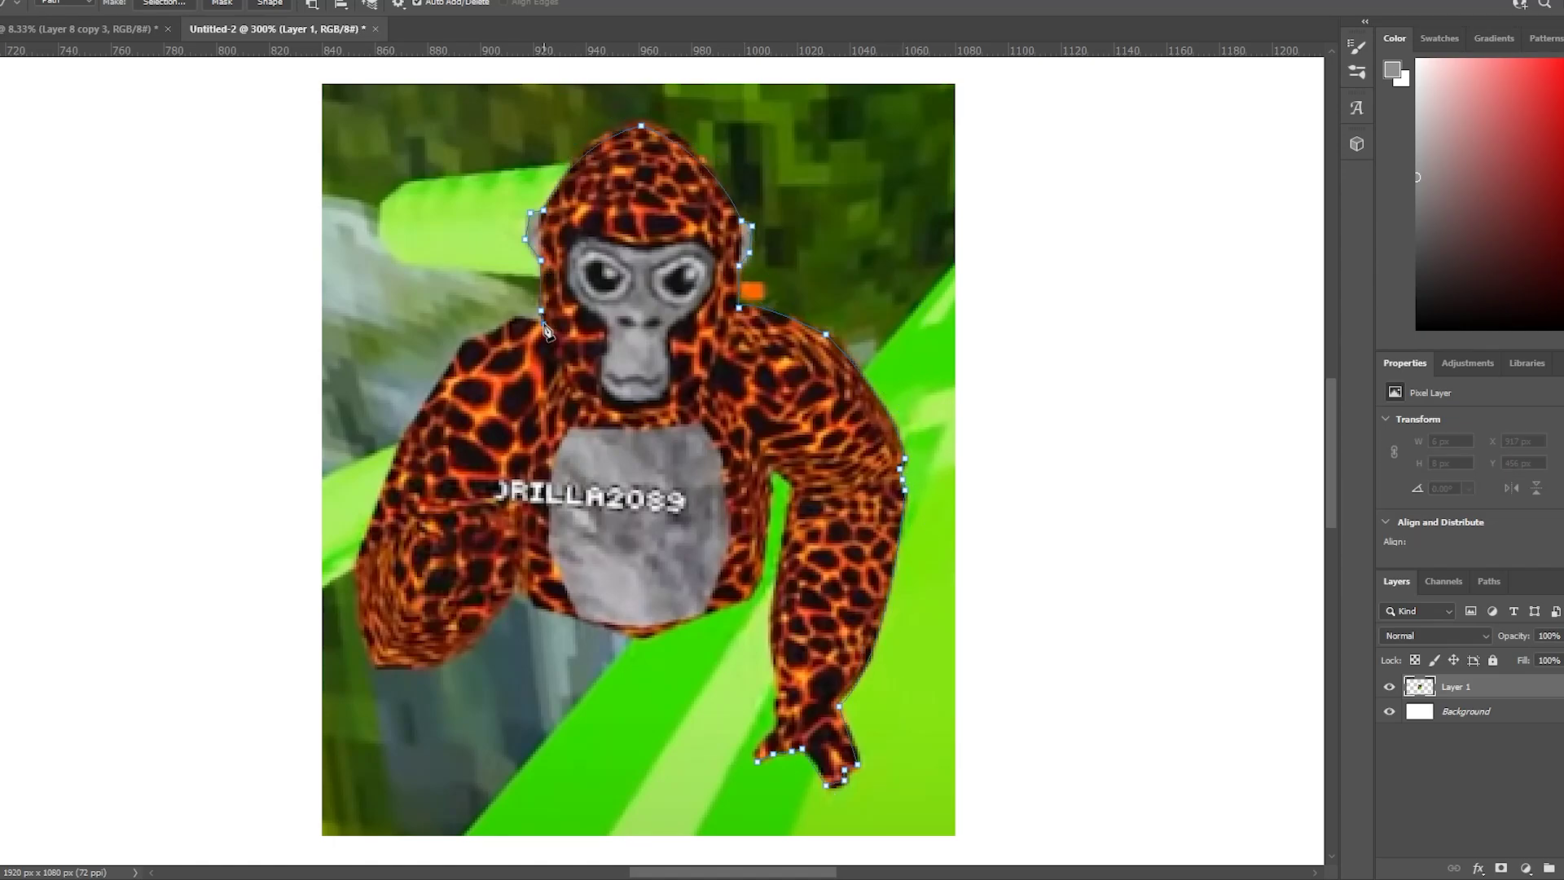
pyautogui.click(357, 562)
pyautogui.click(362, 683)
pyautogui.rightClick(526, 318)
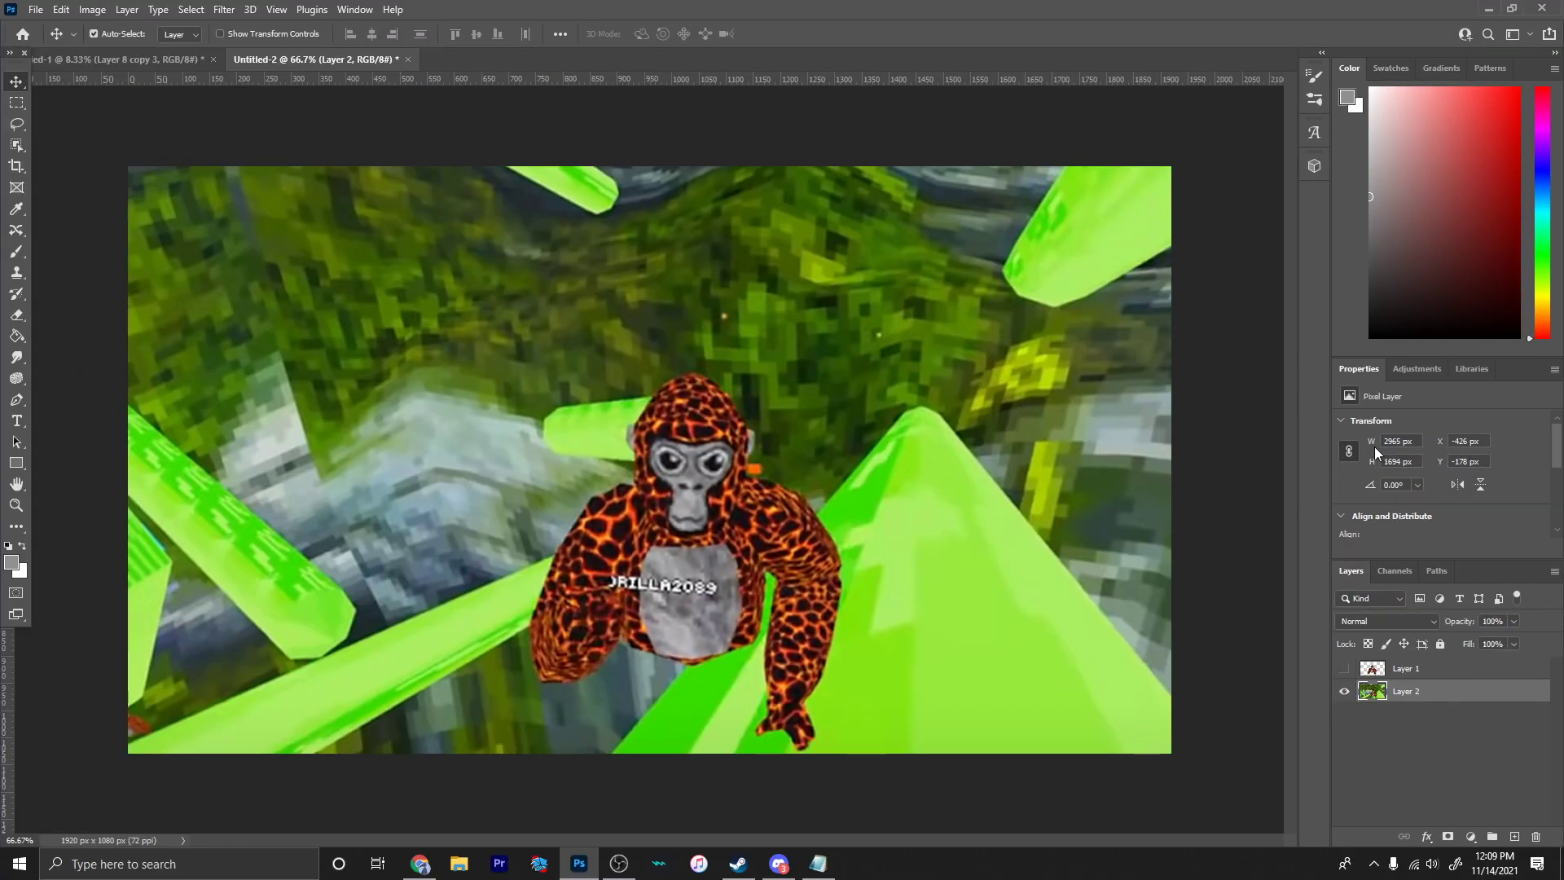
# Enlarge the jungle background on Layer 2 so it extends further beyond the canvas.
pyautogui.moveTo(1375, 447); pyautogui.dragTo(1457, 425)
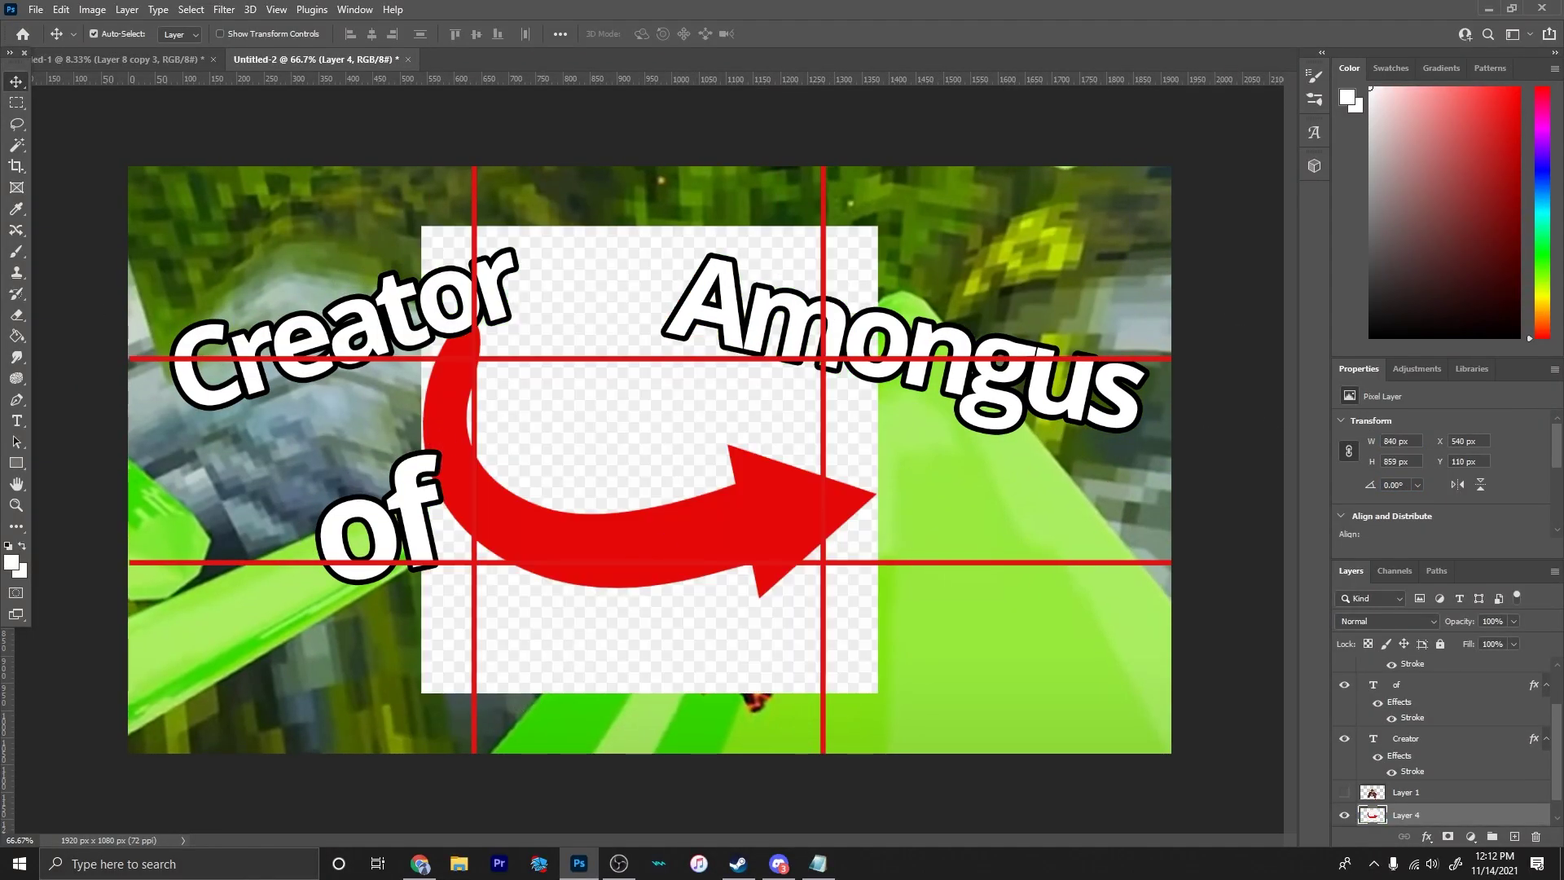
# Remove the checkered backdrop around the red arrow with the Magic Wand and flip the arrow horizontally.
pyautogui.press('w')
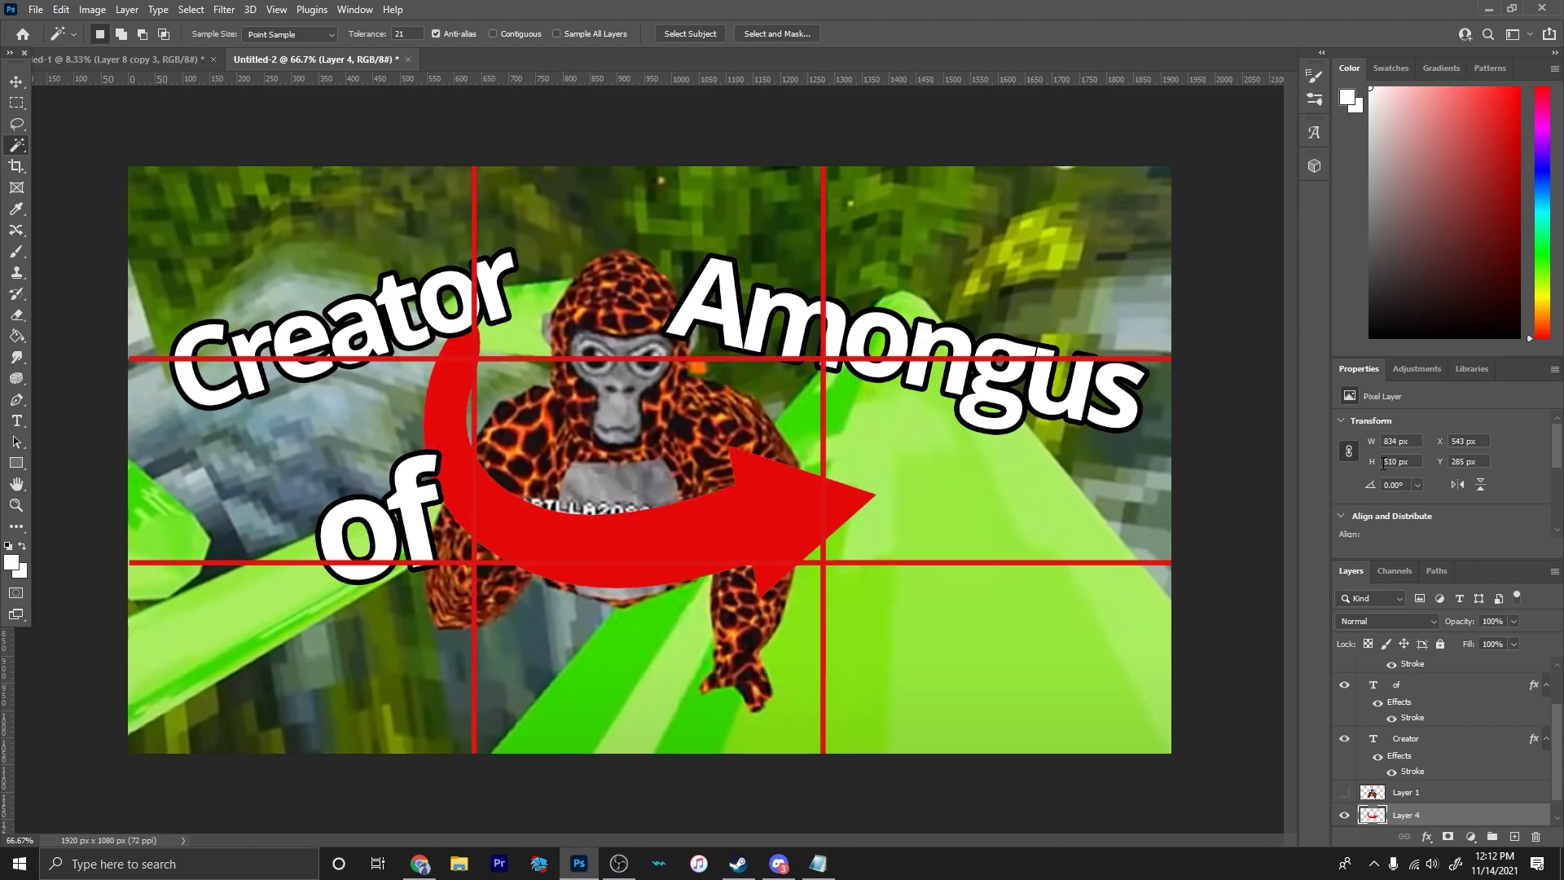
pyautogui.click(1457, 485)
# Shrink the red arrow to 295 px wide and place it below the word Amongus, pointing at the gorilla.
pyautogui.moveTo(1192, 436); pyautogui.dragTo(1128, 434)
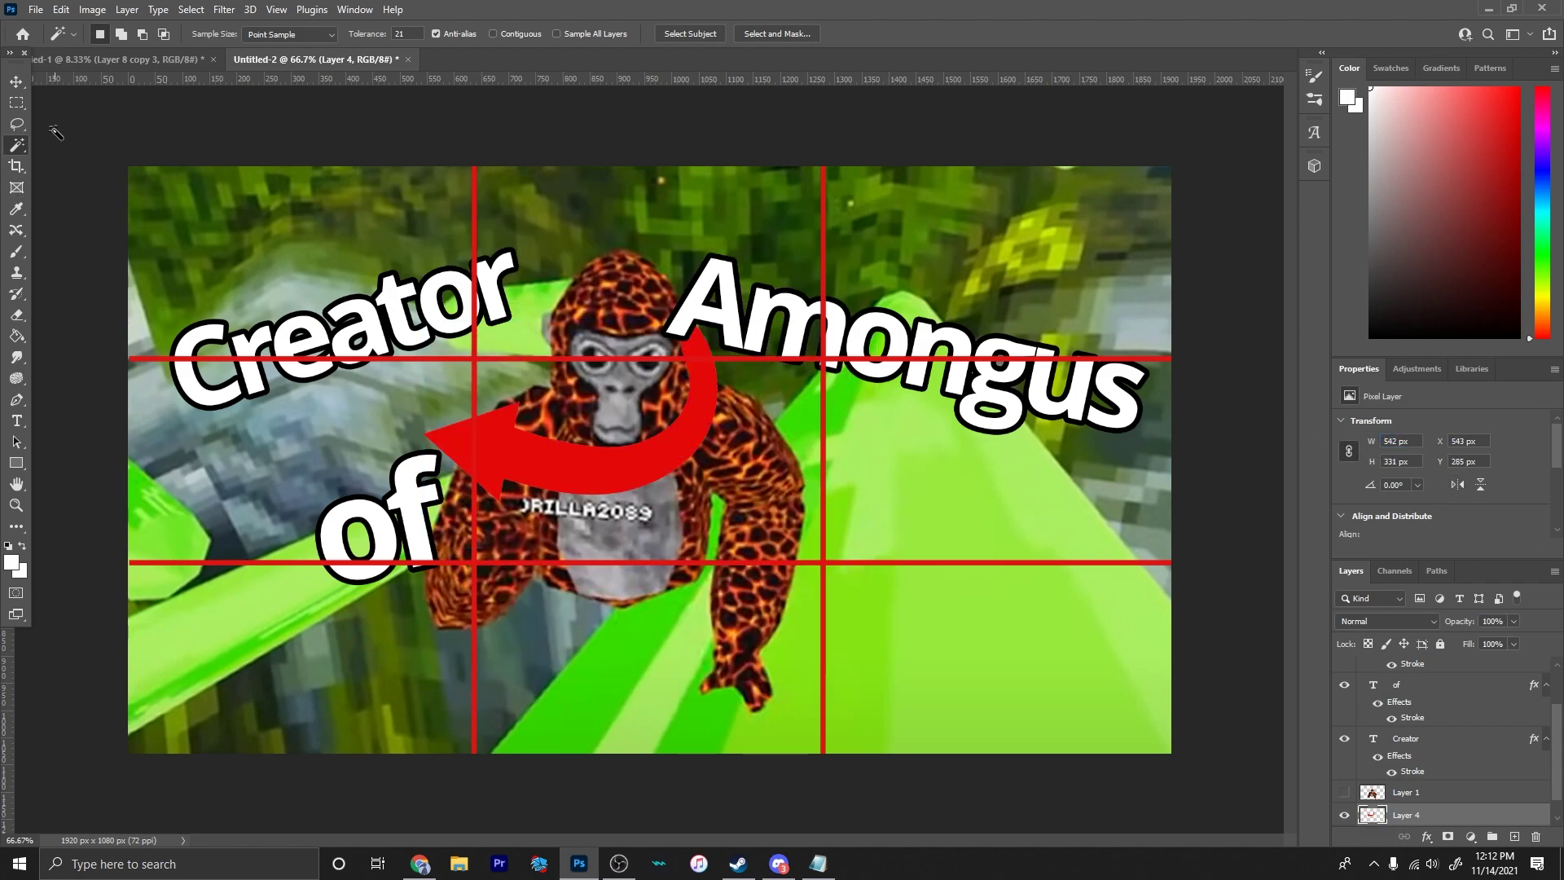
pyautogui.click(17, 81)
pyautogui.moveTo(591, 455); pyautogui.dragTo(916, 564)
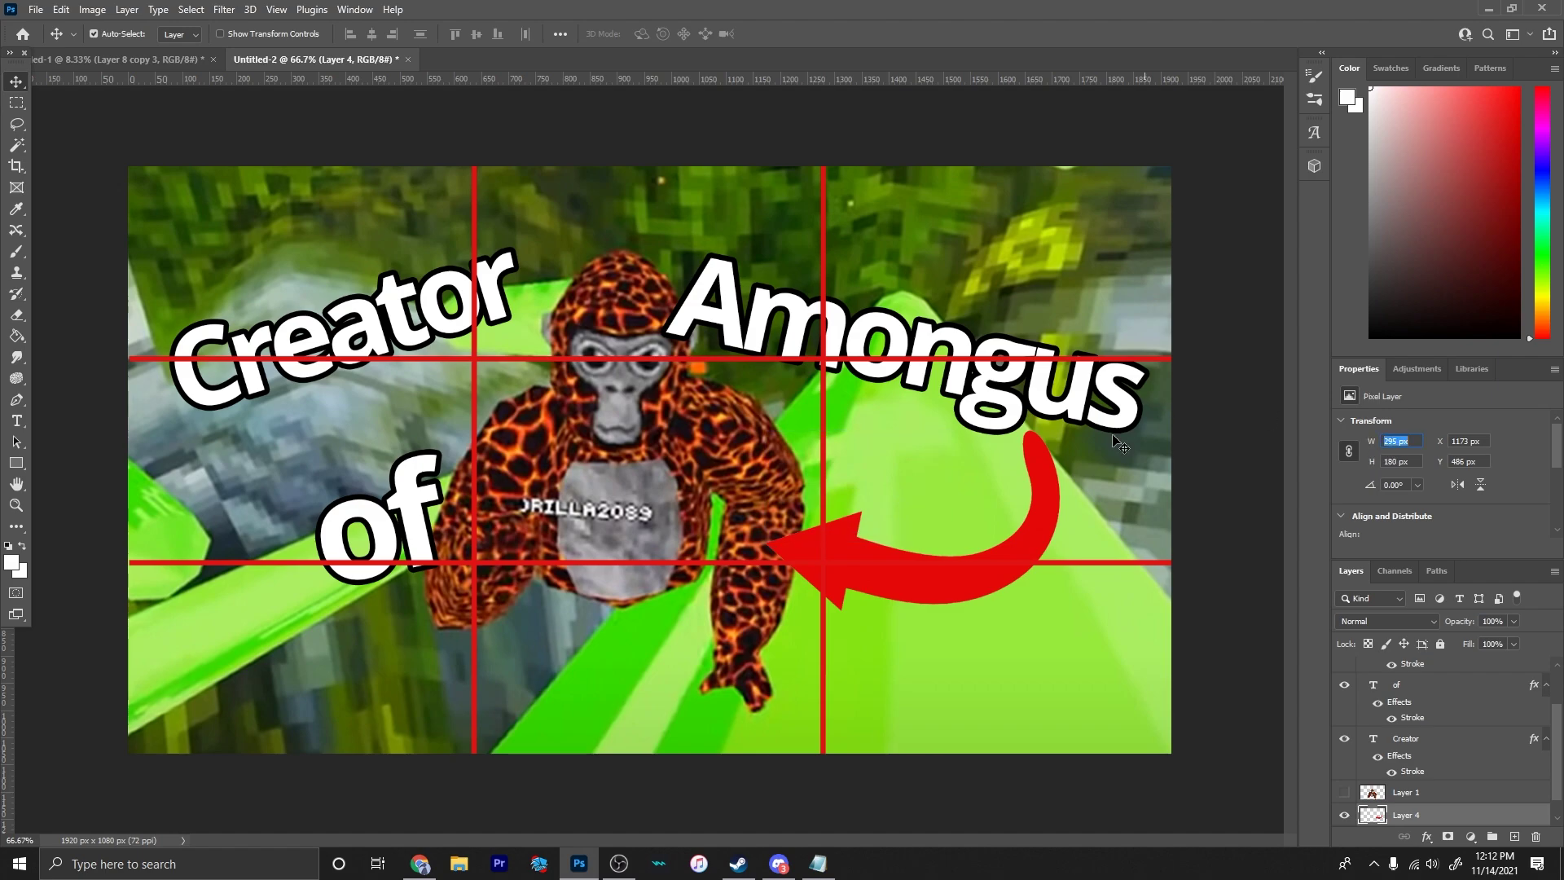
pyautogui.moveTo(1119, 443); pyautogui.dragTo(935, 513)
pyautogui.moveTo(937, 512); pyautogui.dragTo(938, 513)
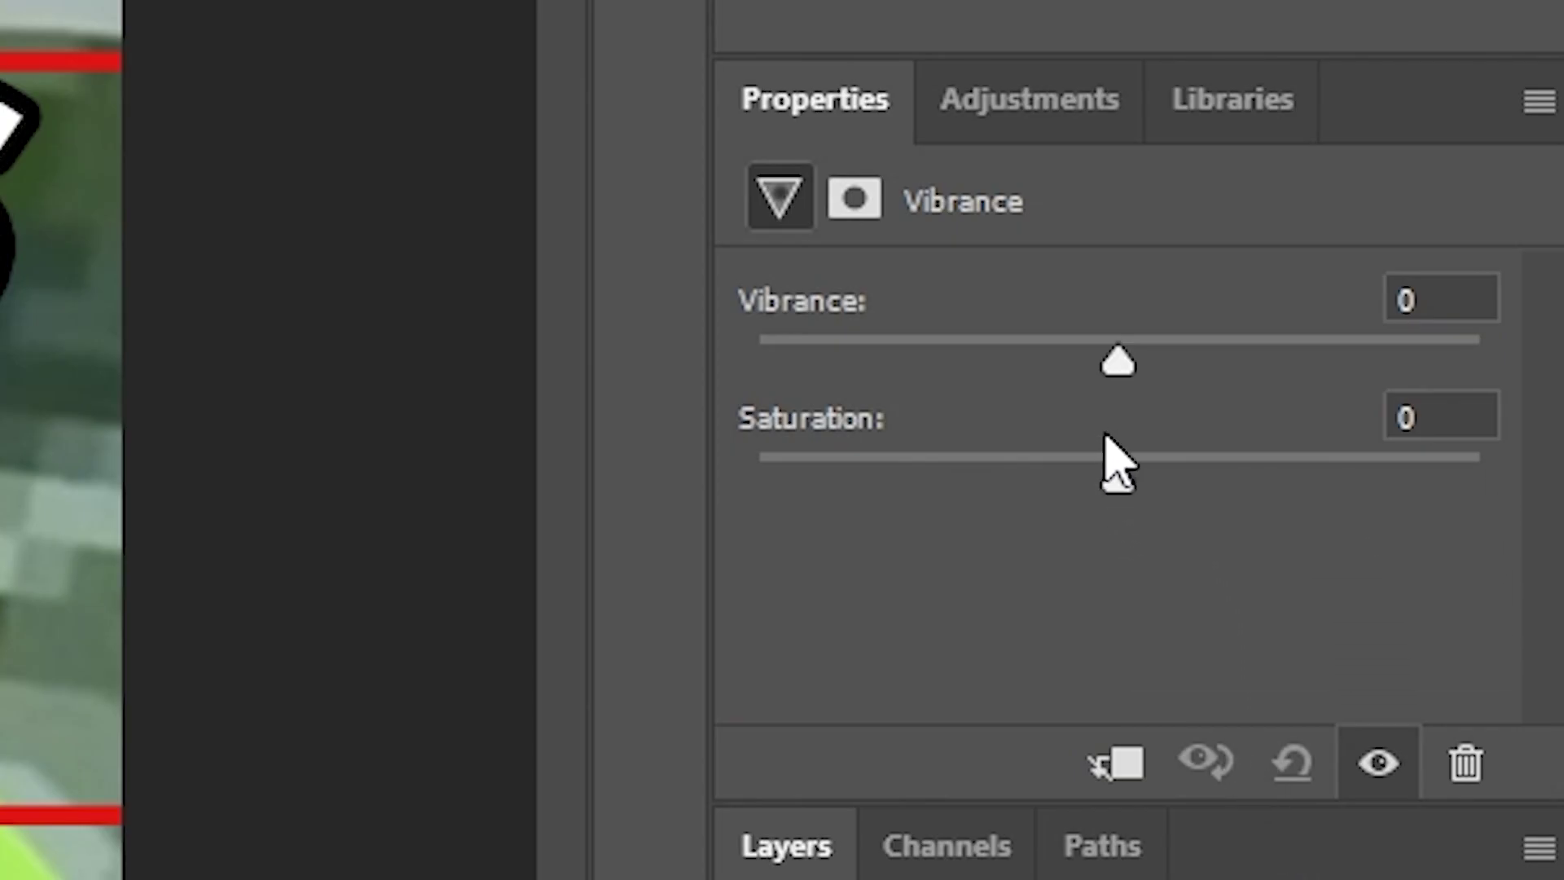
# Boost the saturation of the thumbnail in the Vibrance adjustment layer.
pyautogui.moveTo(1178, 497); pyautogui.dragTo(1260, 473)
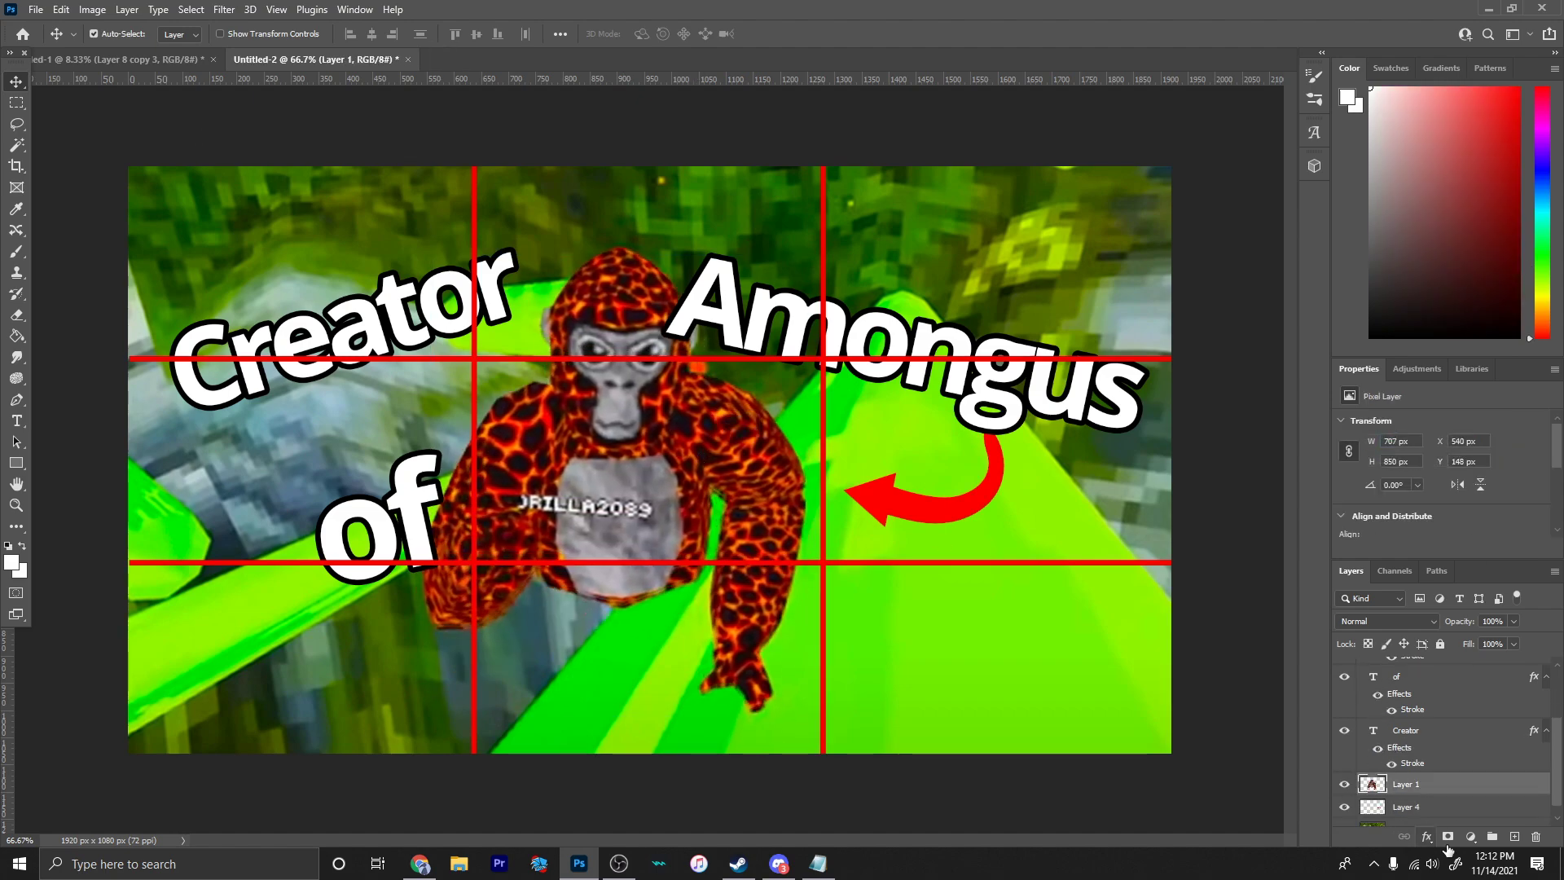
# Adjust the glow and shadow effects on the lava gorilla and add a drop shadow to the Creator text.
pyautogui.moveTo(1259, 530); pyautogui.dragTo(1232, 531)
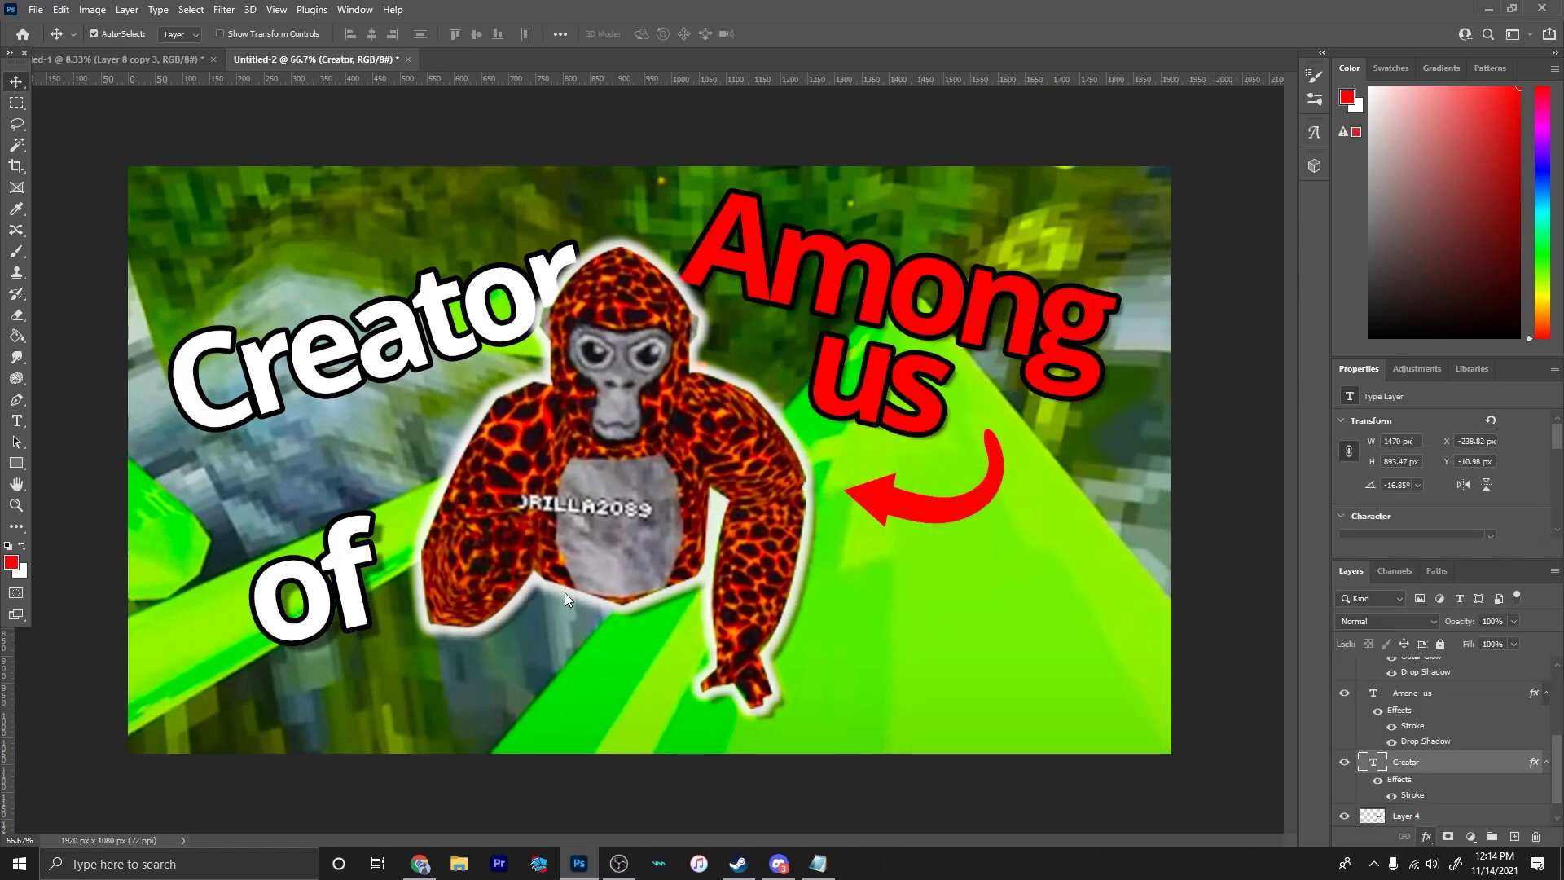
pyautogui.click(1425, 838)
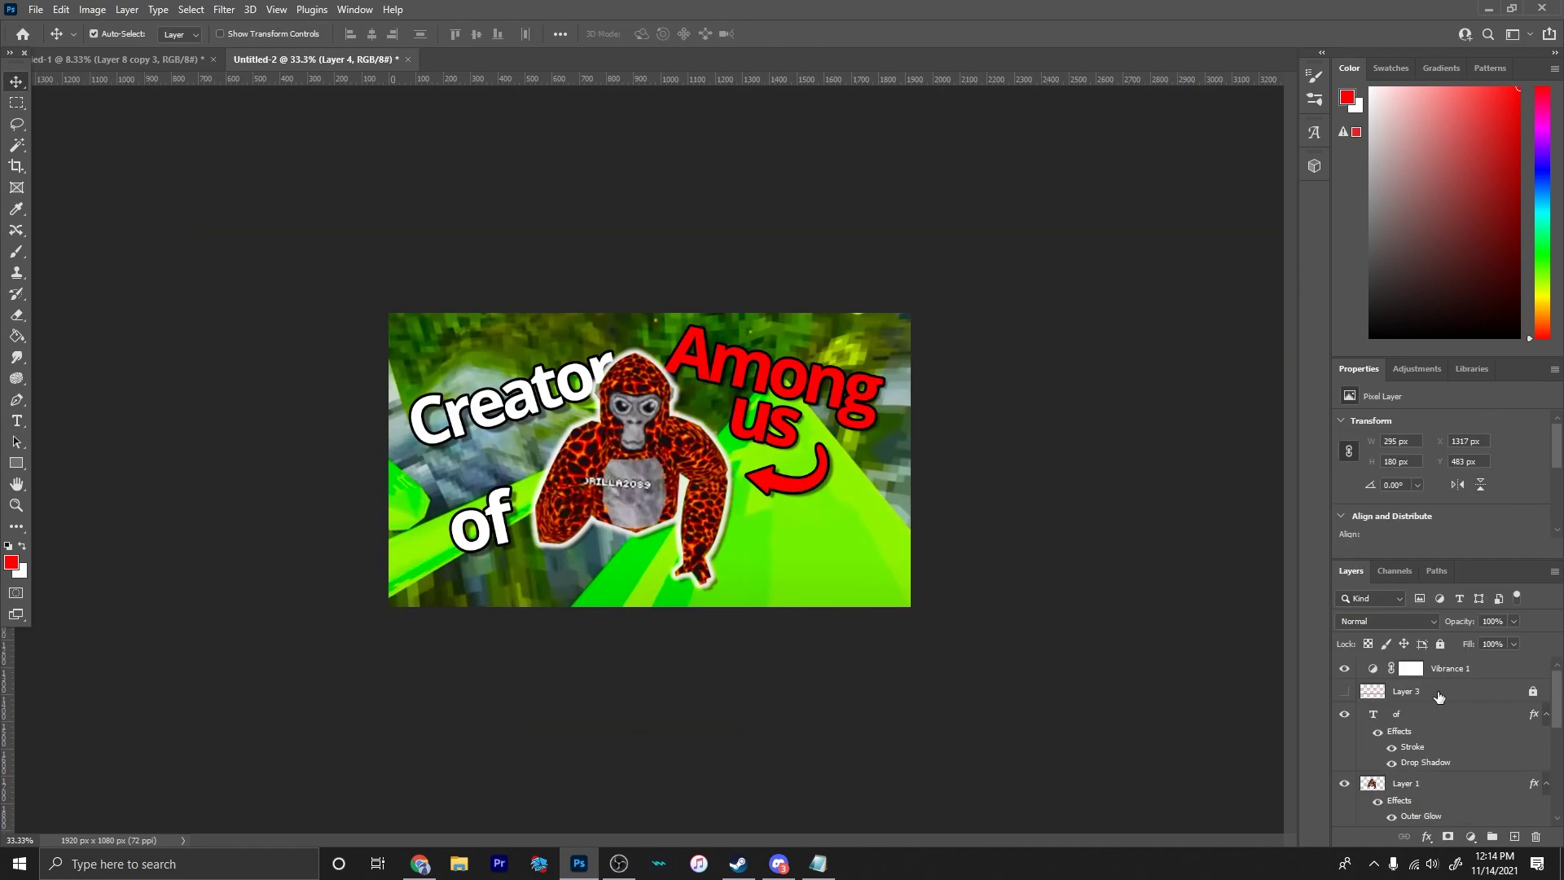
# Search Google for "vignette photoshop" and read the steps for adding a vignette in Photoshop 2020.
pyautogui.click(224, 9)
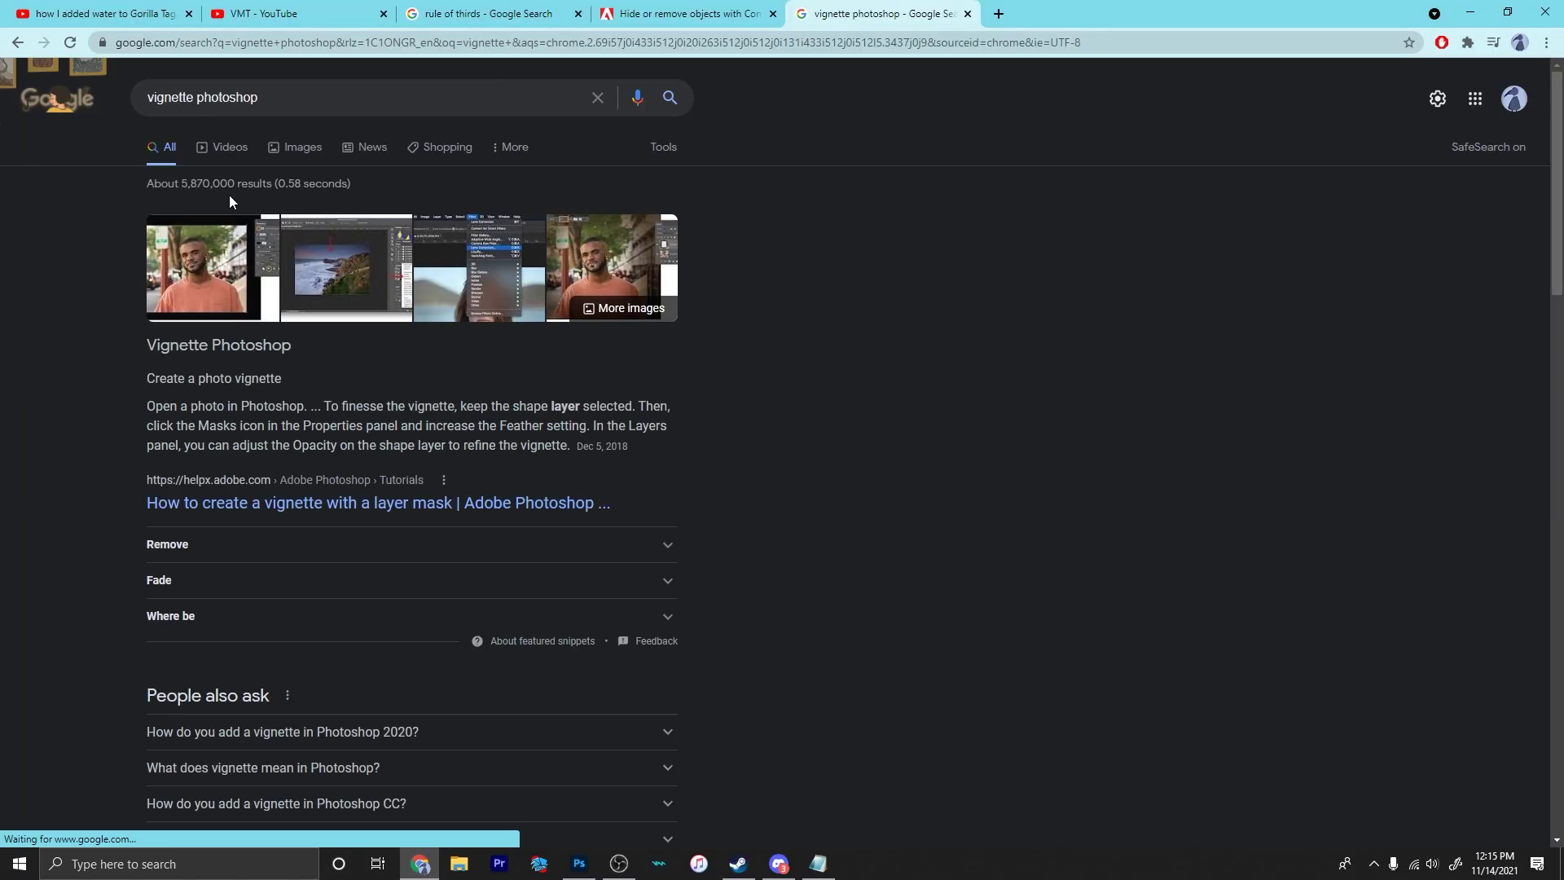
pyautogui.click(457, 732)
pyautogui.scroll(-1, 456, 731)
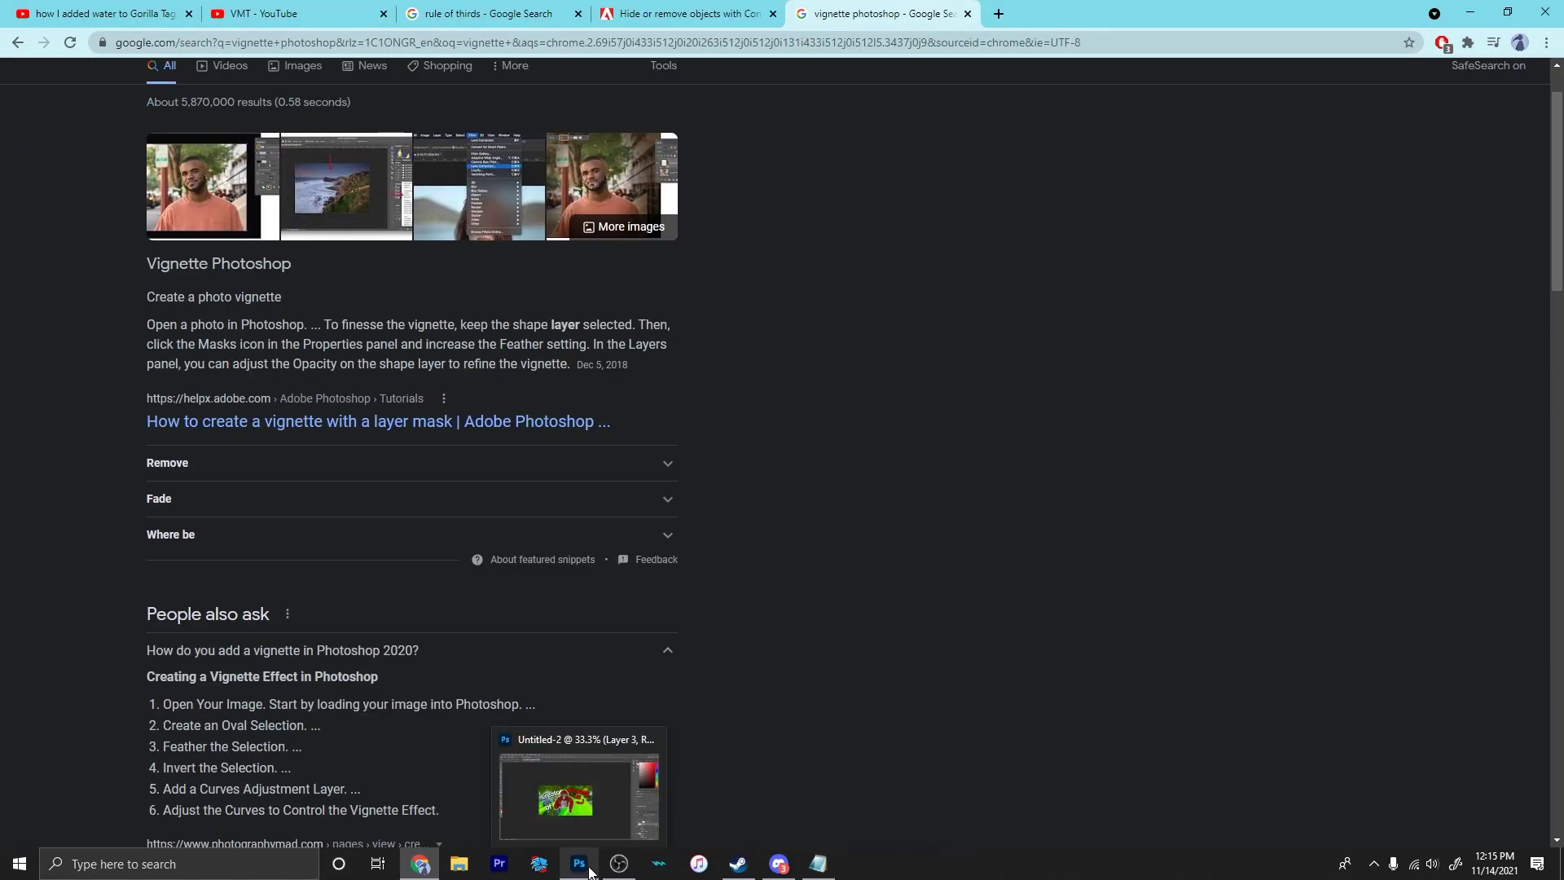
# Switch back to Photoshop and try an elliptical selection spanning the whole thumbnail for the vignette.
pyautogui.click(585, 782)
pyautogui.rightClick(17, 103)
pyautogui.click(86, 114)
pyautogui.moveTo(400, 330); pyautogui.dragTo(913, 623)
pyautogui.hotkey('ctrl', 't')
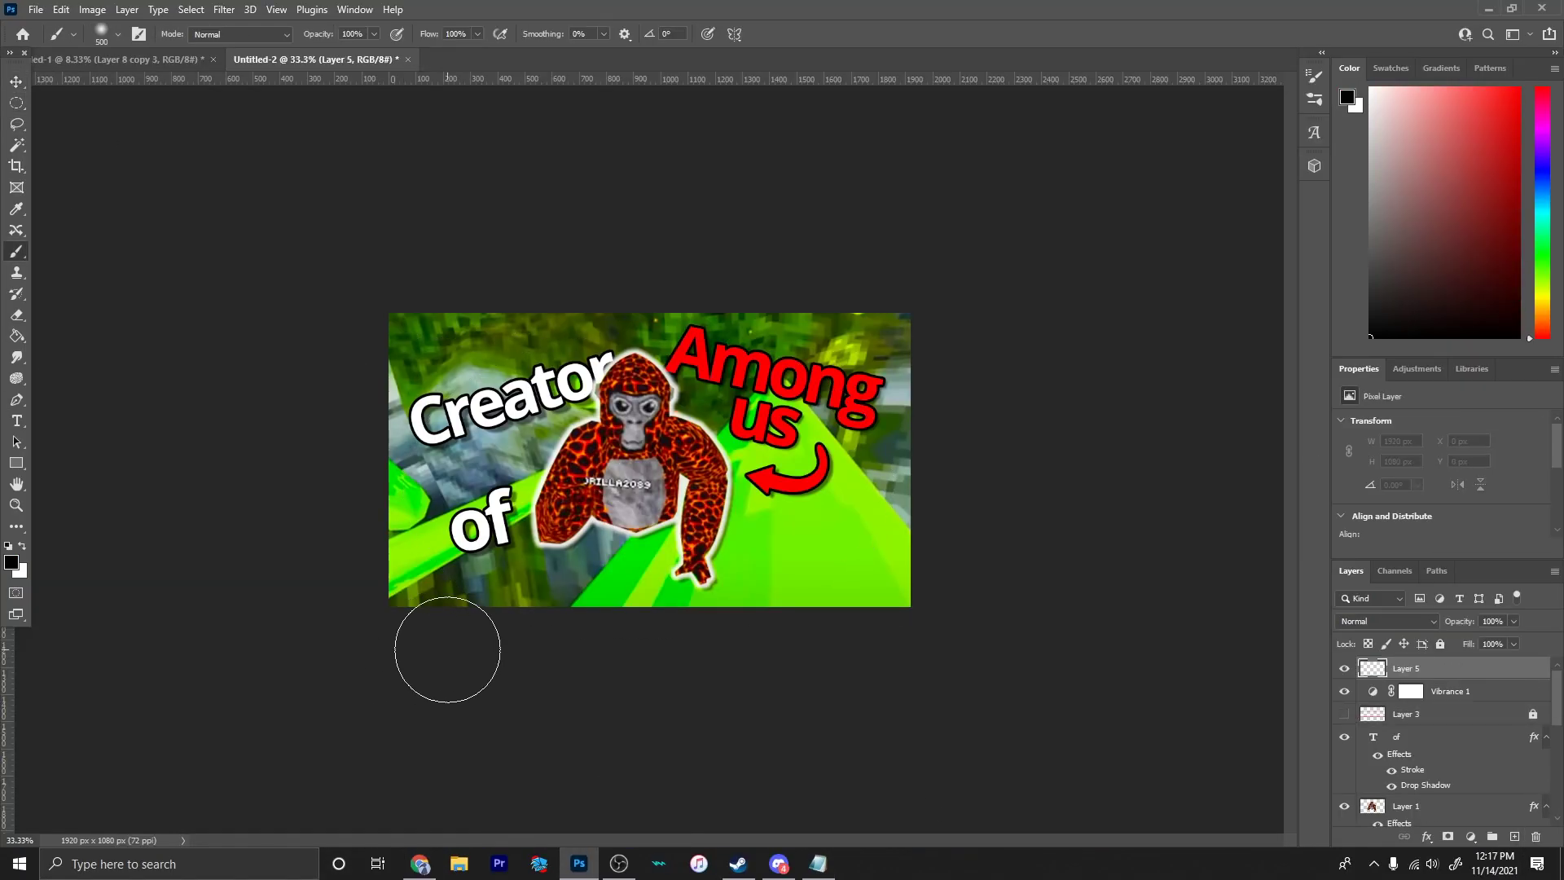
# Paint along the thumbnail's lower-left edge on Layer 5 with a black 500 px brush for a vignette.
pyautogui.moveTo(447, 647)
pyautogui.mouseDown()
pyautogui.moveTo(371, 630)
pyautogui.moveTo(328, 565)
pyautogui.moveTo(347, 348)
pyautogui.moveTo(401, 293)
pyautogui.moveTo(480, 268)
pyautogui.moveTo(693, 259)
pyautogui.moveTo(925, 332)
pyautogui.moveTo(962, 471)
pyautogui.moveTo(893, 620)
pyautogui.moveTo(603, 672)
pyautogui.moveTo(249, 637)
pyautogui.mouseUp()
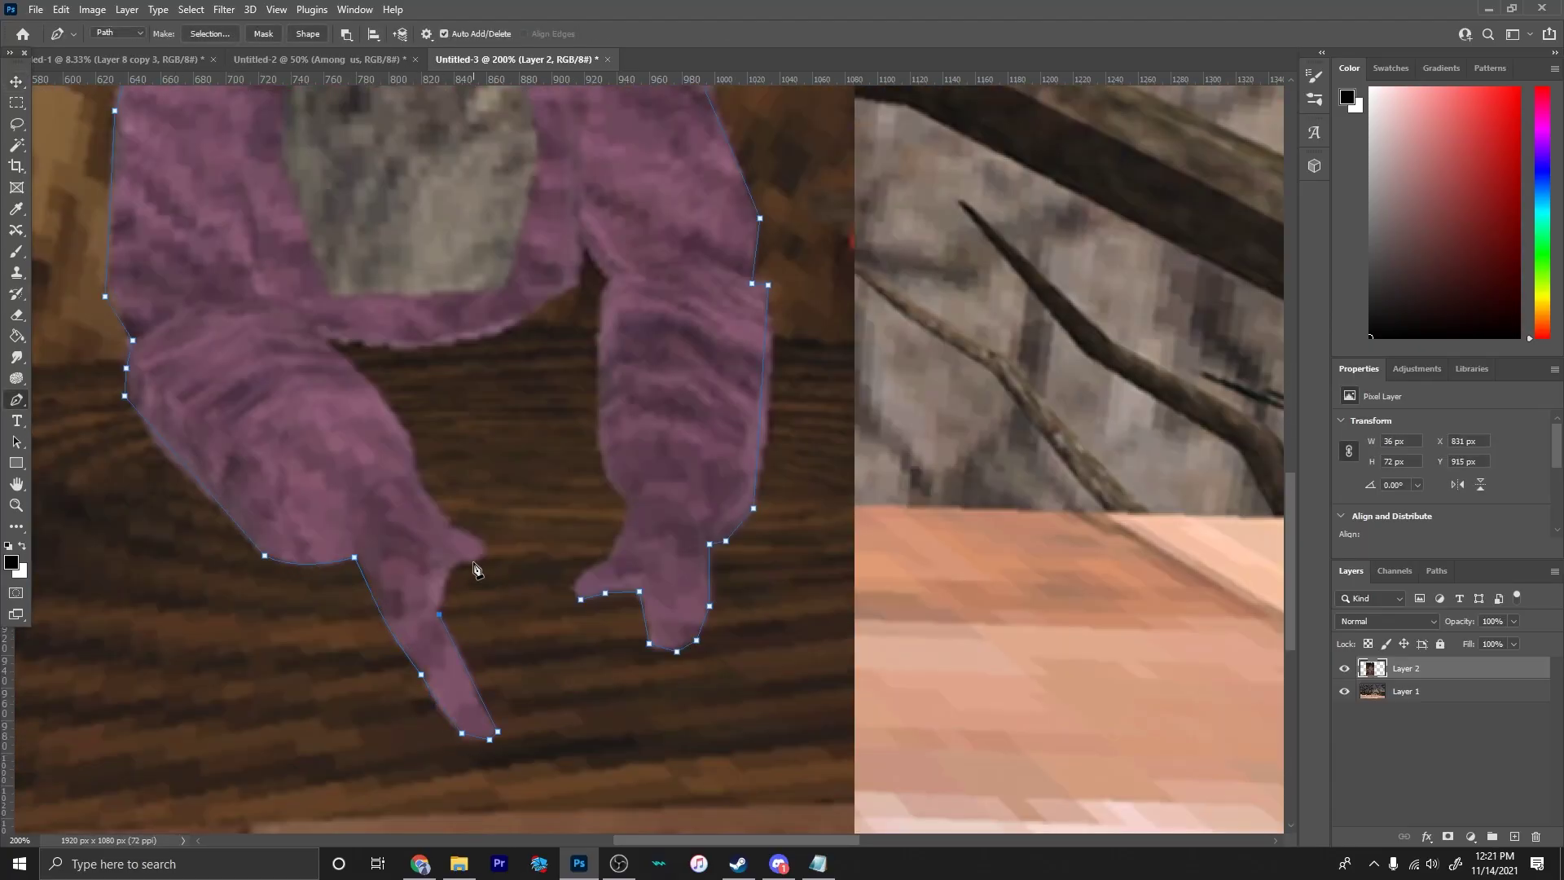
# Add a Levels adjustment layer and set its white point from the pale wooden ledge.
pyautogui.click(1472, 837)
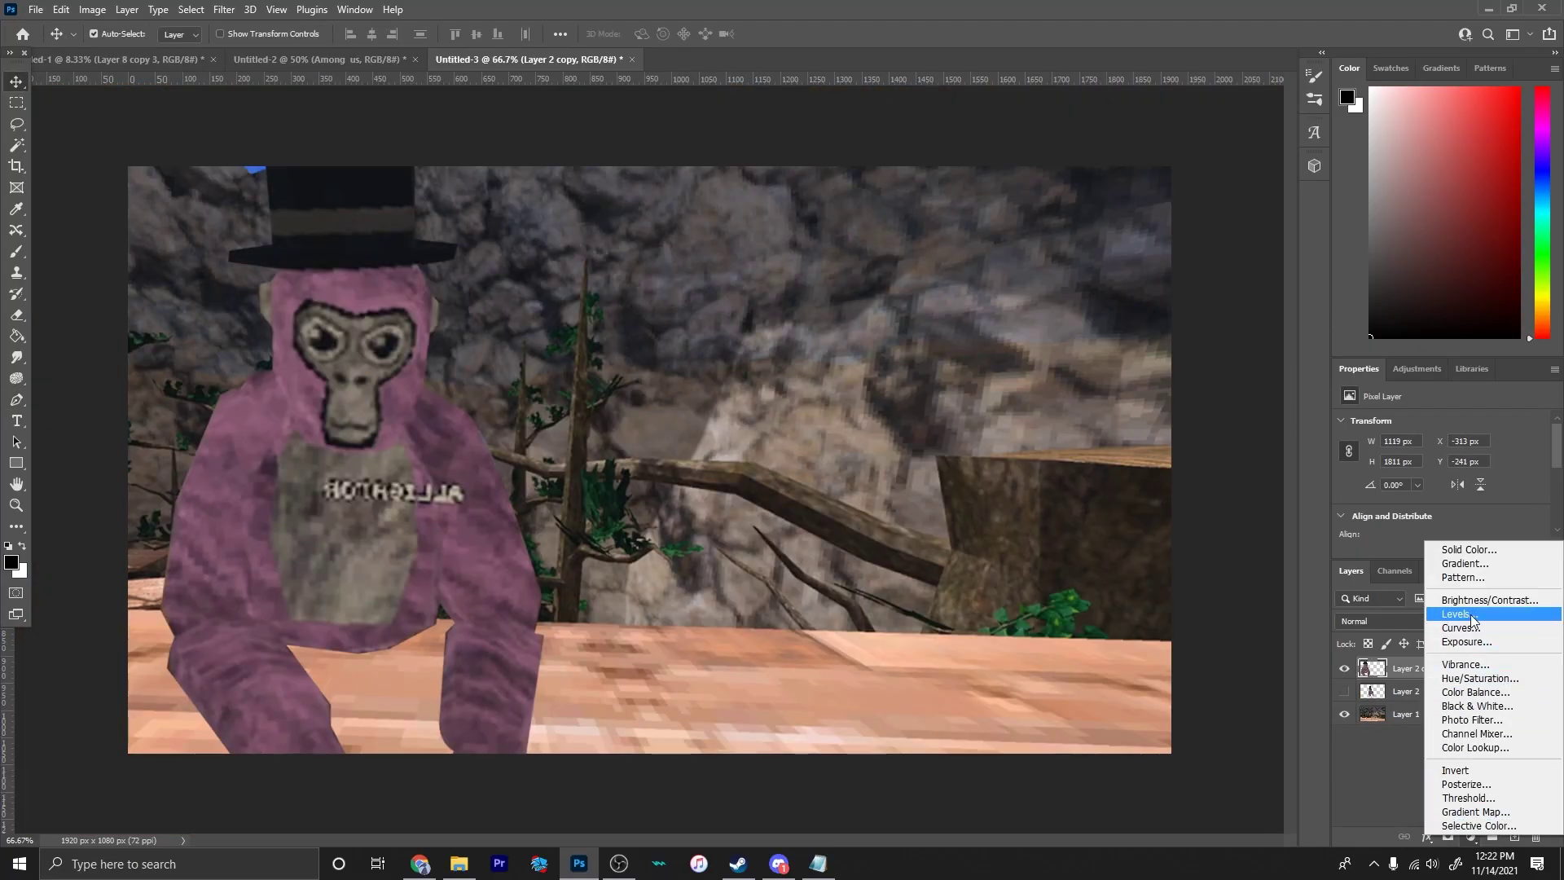
pyautogui.click(1472, 616)
pyautogui.click(1349, 520)
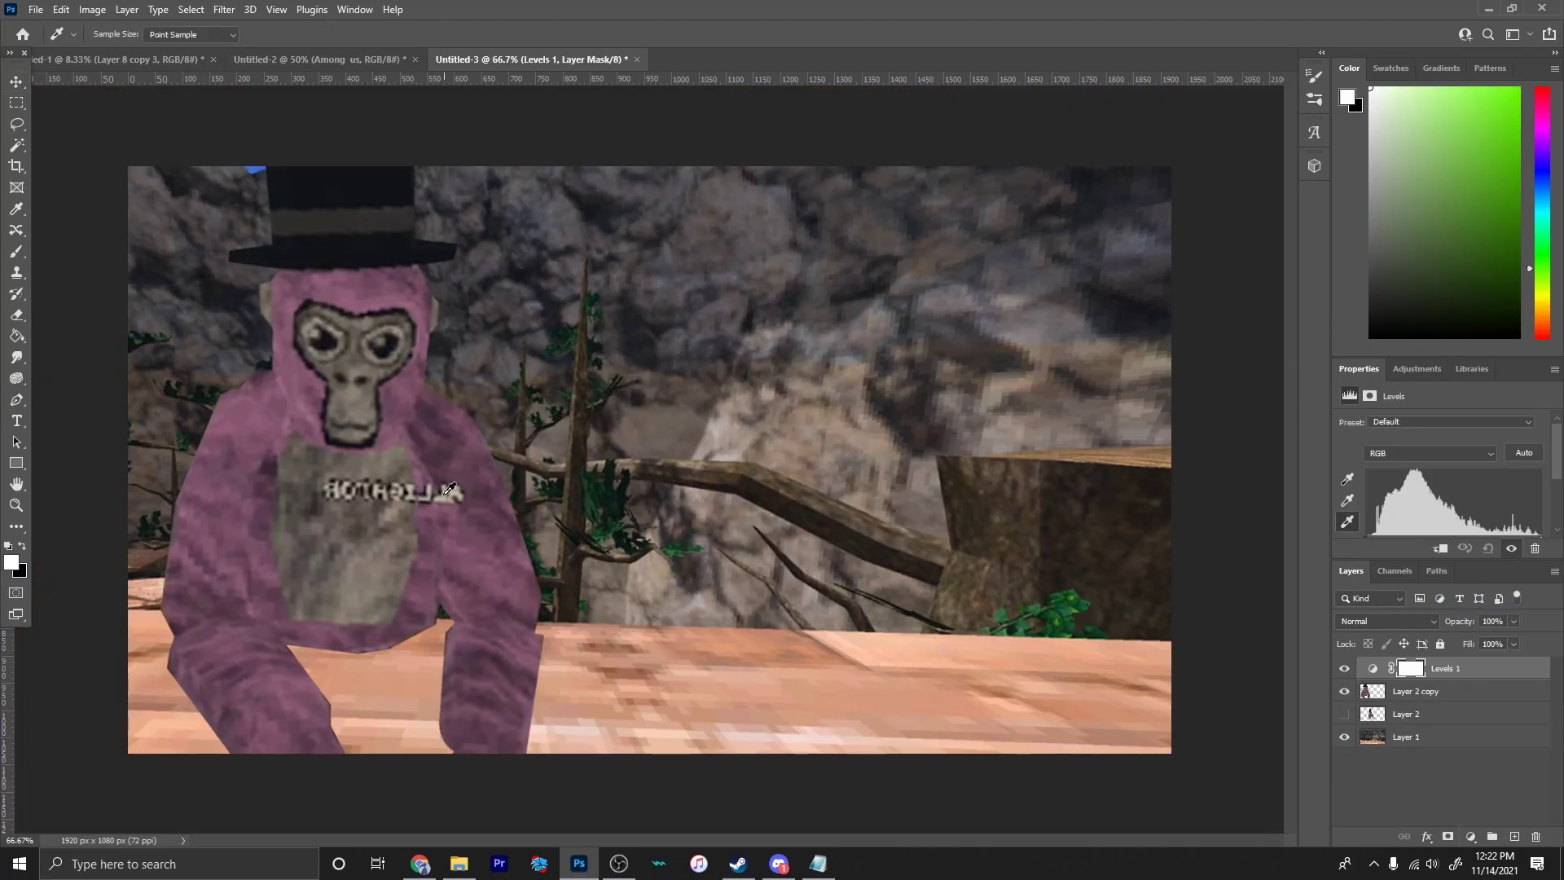
pyautogui.click(977, 656)
pyautogui.click(16, 103)
pyautogui.click(1416, 691)
pyautogui.rightClick(16, 145)
pyautogui.click(89, 167)
pyautogui.moveTo(298, 387); pyautogui.dragTo(238, 430)
pyautogui.press('m')
pyautogui.click(563, 335)
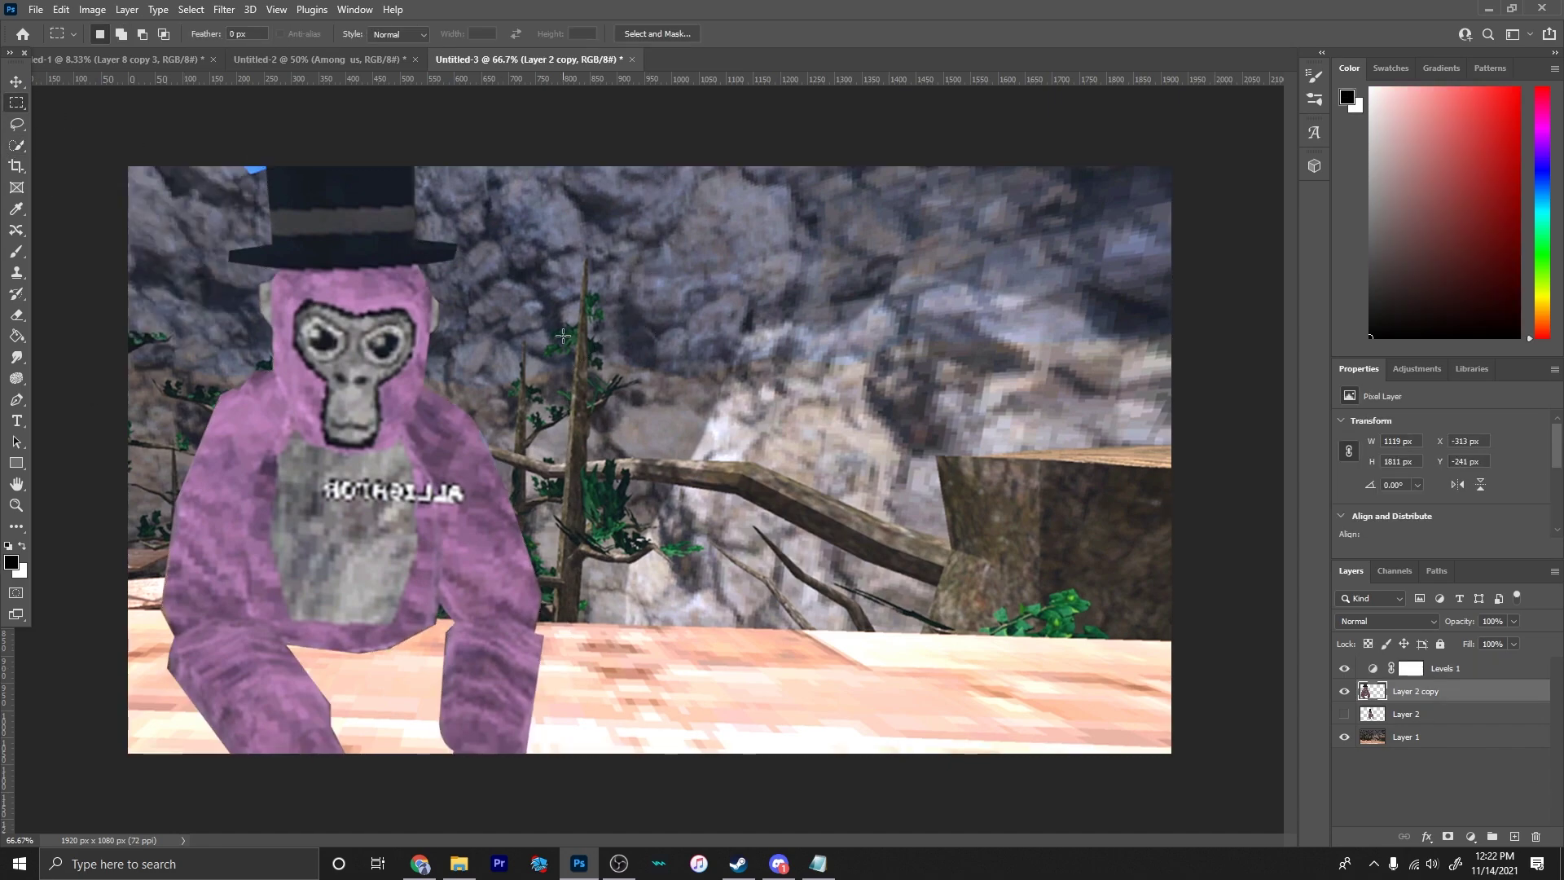
# Scale the purple top-hat gorilla down to 491 px wide and move it toward the middle of the canvas.
pyautogui.hotkey('ctrl', 't')
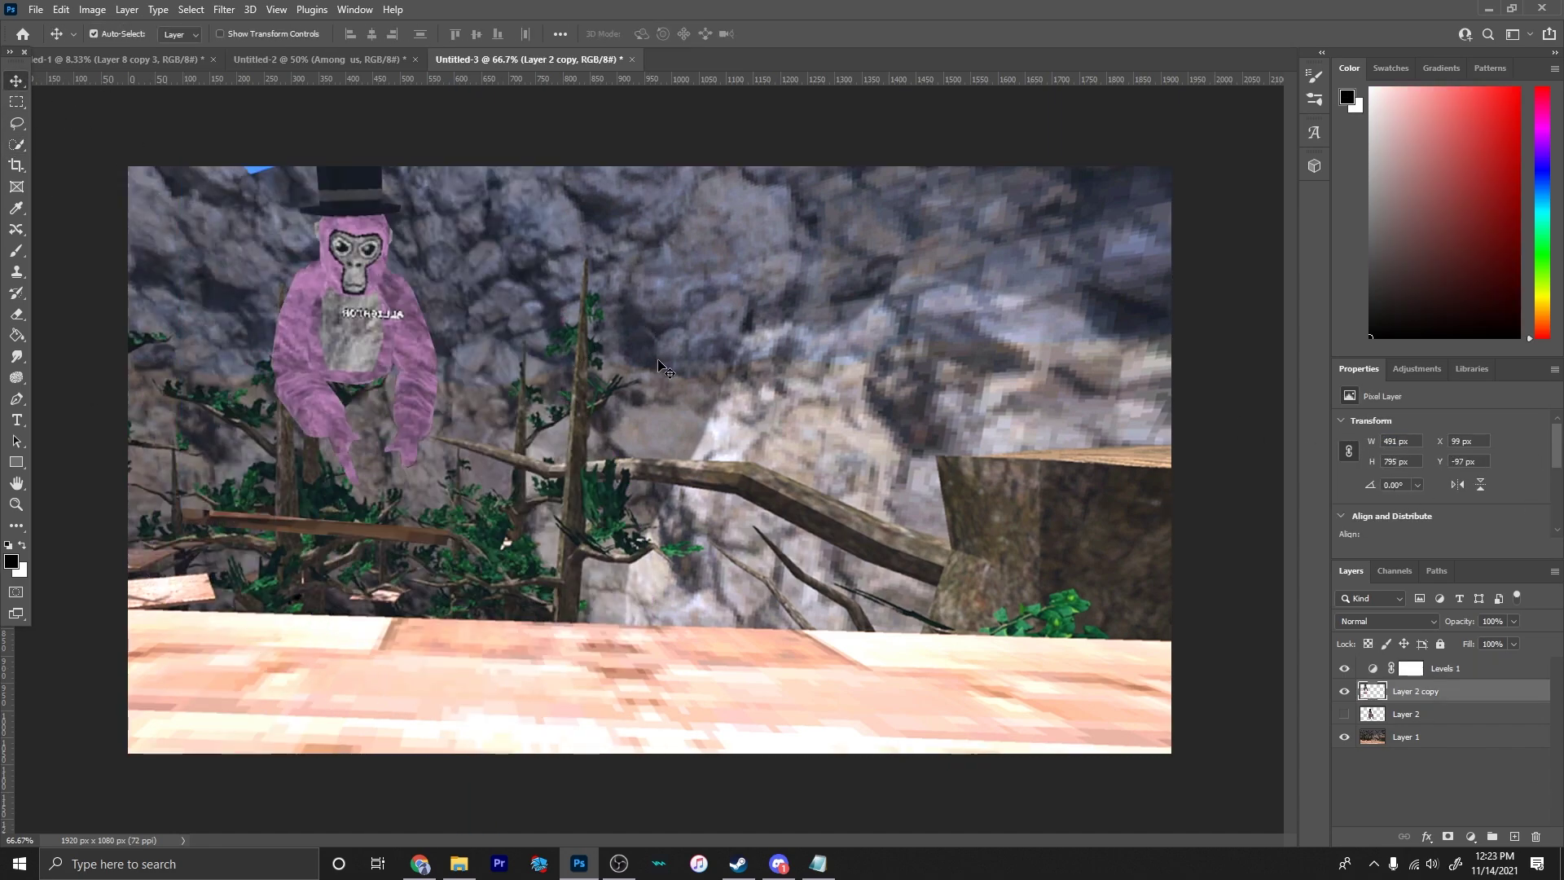
pyautogui.moveTo(337, 563); pyautogui.dragTo(557, 601)
# Delete the stray pixels around the lower part of the purple gorilla's layer and clear the selection.
pyautogui.moveTo(129, 541); pyautogui.dragTo(733, 682)
pyautogui.press('Delete')
pyautogui.hotkey('ctrl', 'd')
# Load the purple gorilla's outline as a selection, target the Levels 1 layer and invert the selection.
pyautogui.press('w')
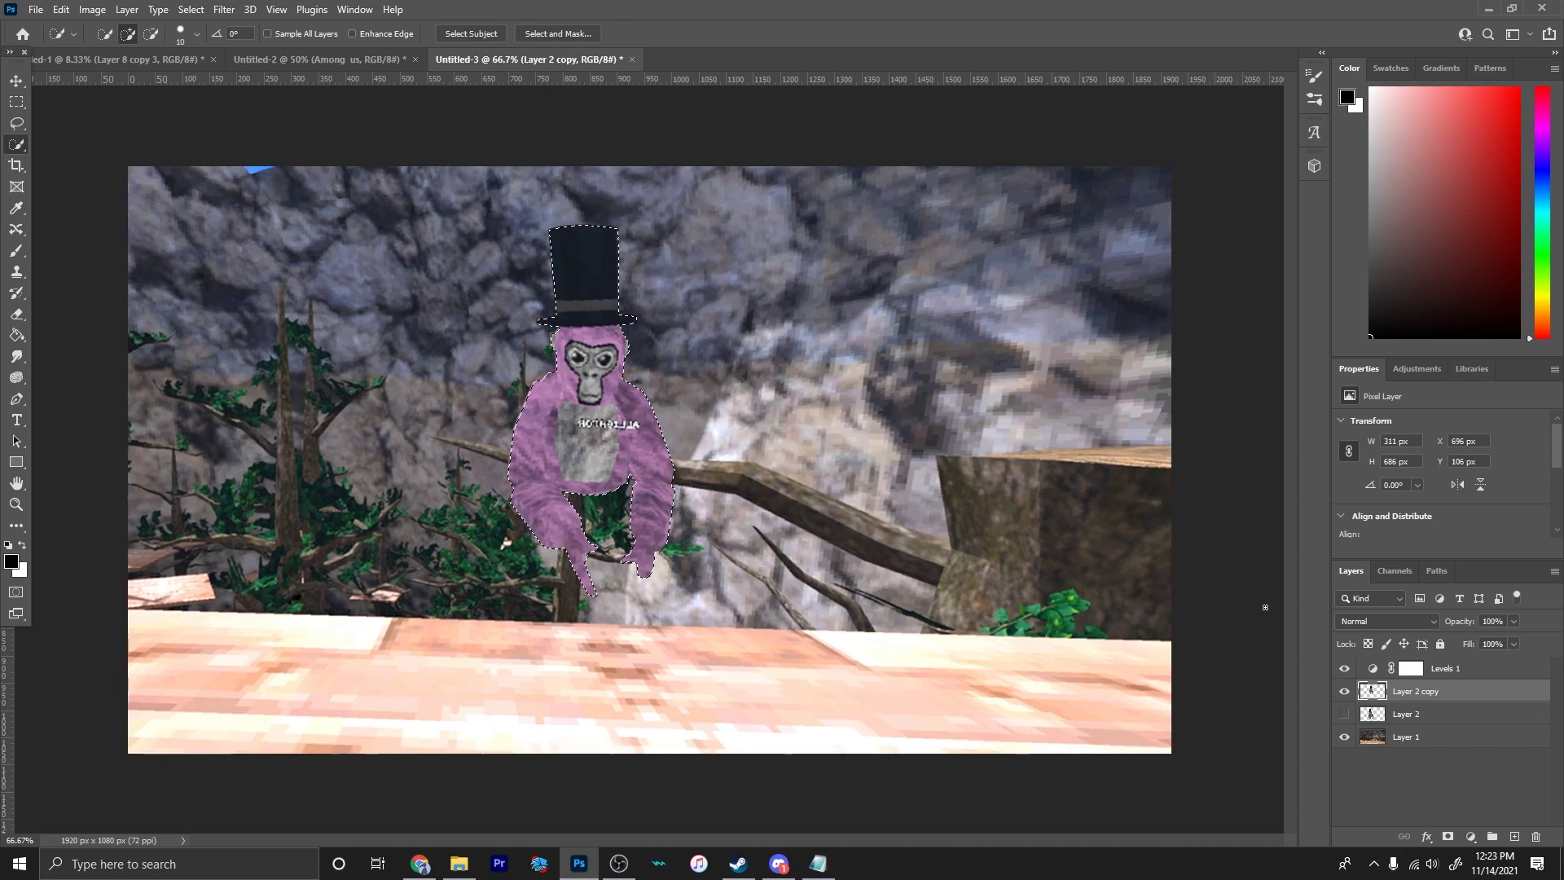
pyautogui.keyDown('ctrl'); pyautogui.click(1372, 691); pyautogui.keyUp('ctrl')
pyautogui.click(1395, 665)
pyautogui.click(17, 102)
pyautogui.rightClick(291, 291)
pyautogui.click(342, 315)
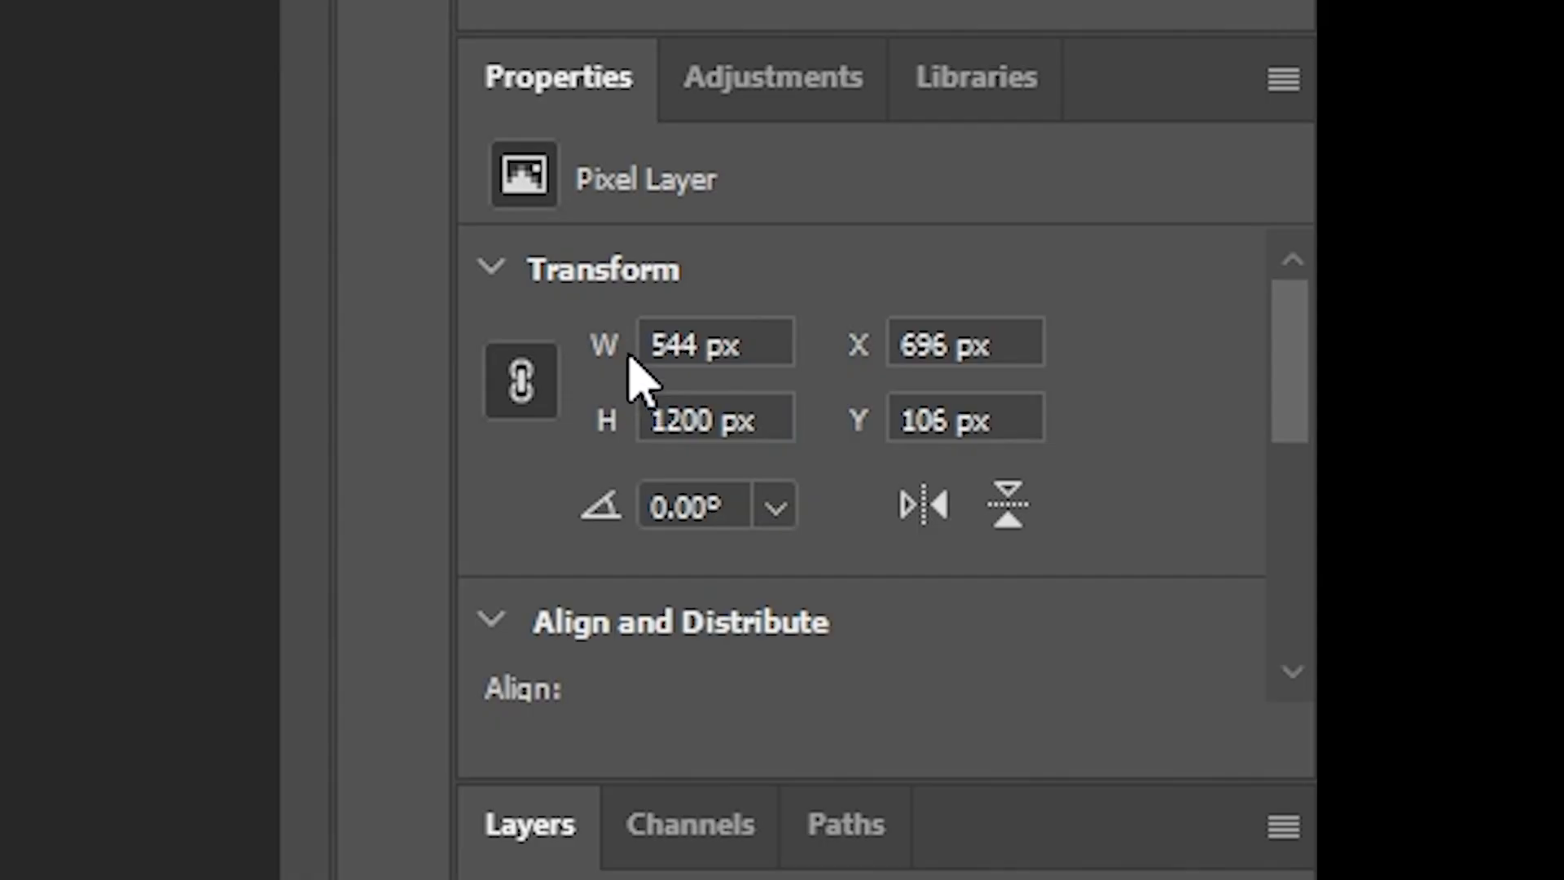
# Scale the purple gorilla up to 777 px wide and move it to the left part of the canvas.
pyautogui.moveTo(608, 345); pyautogui.dragTo(744, 352)
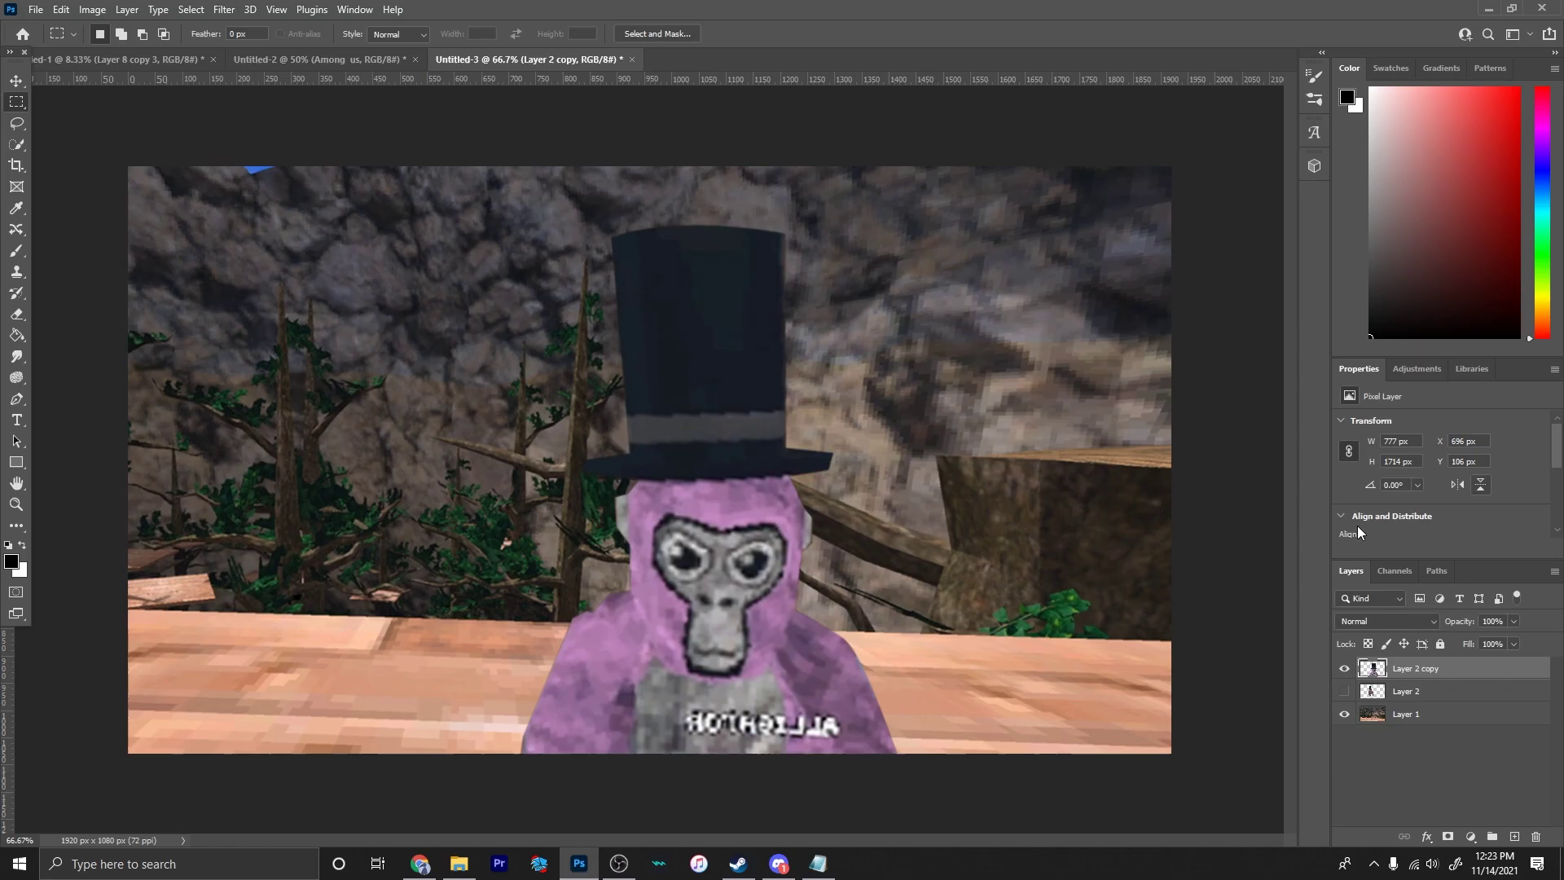
pyautogui.press('v')
pyautogui.moveTo(697, 663); pyautogui.dragTo(326, 450)
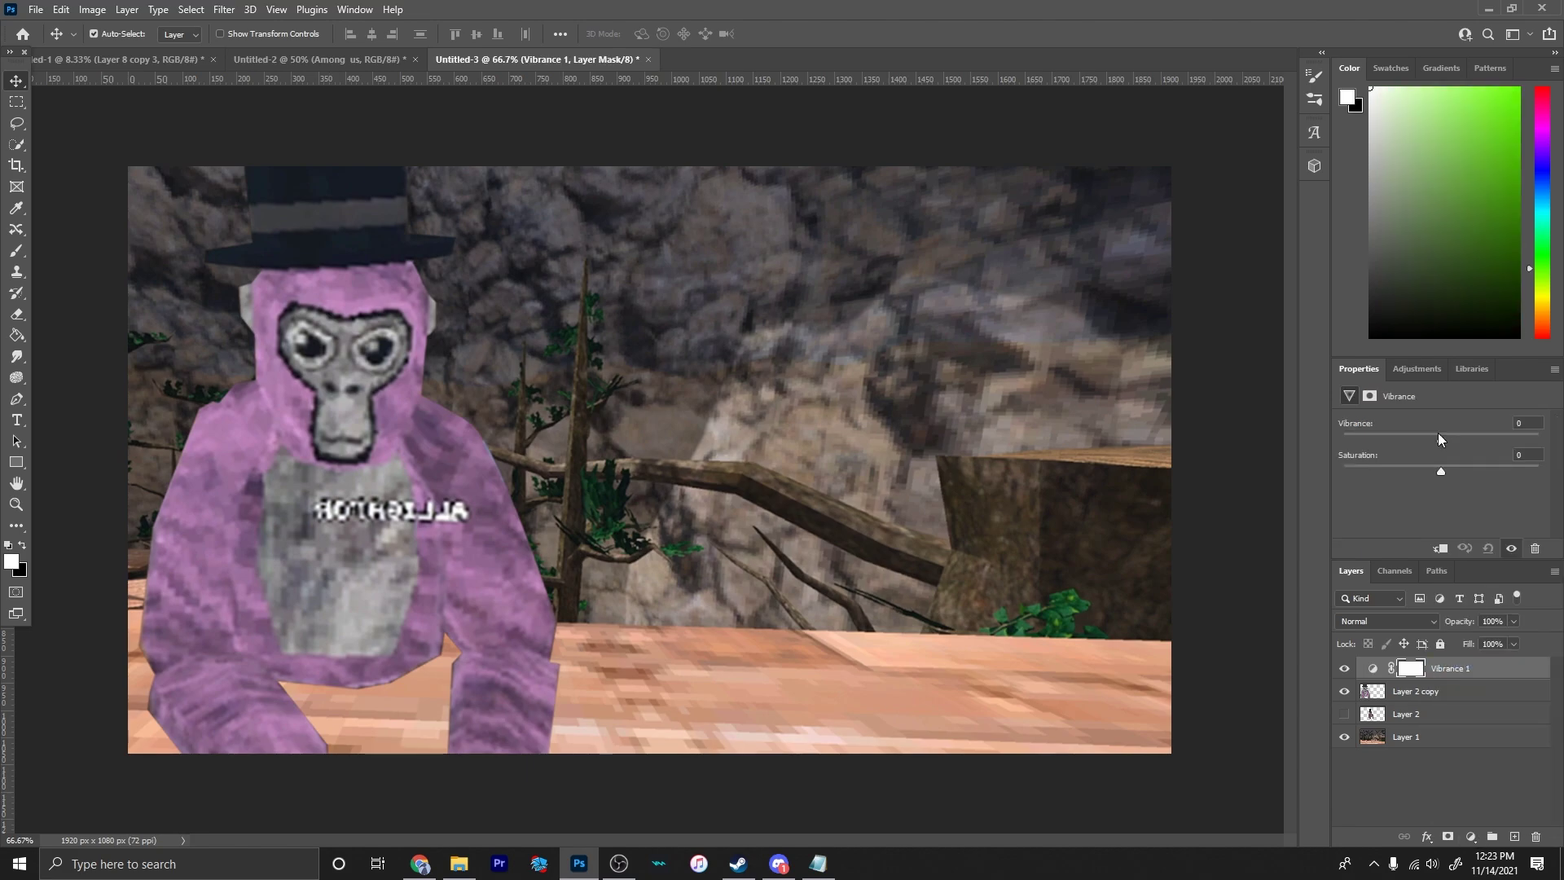
# Add a Brightness/Contrast adjustment layer above the Vibrance layer.
pyautogui.click(1471, 837)
pyautogui.click(1398, 604)
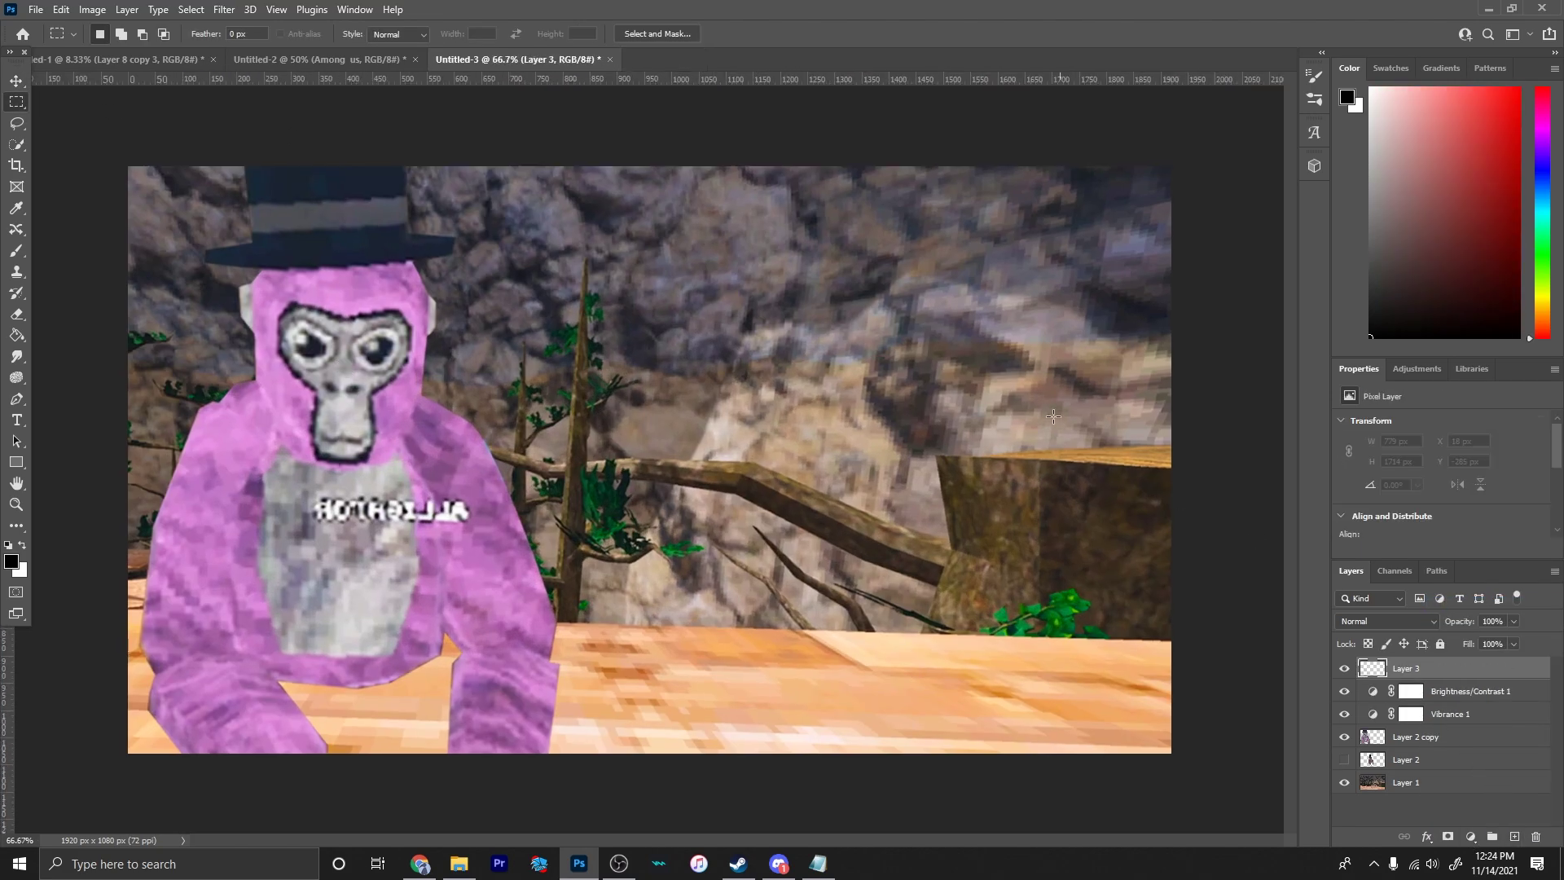
# Add a white two-line title "GORILA GAME" in Open Sans Bold beside the gorilla, 1354 px wide, with a black stroke.
pyautogui.press('t')
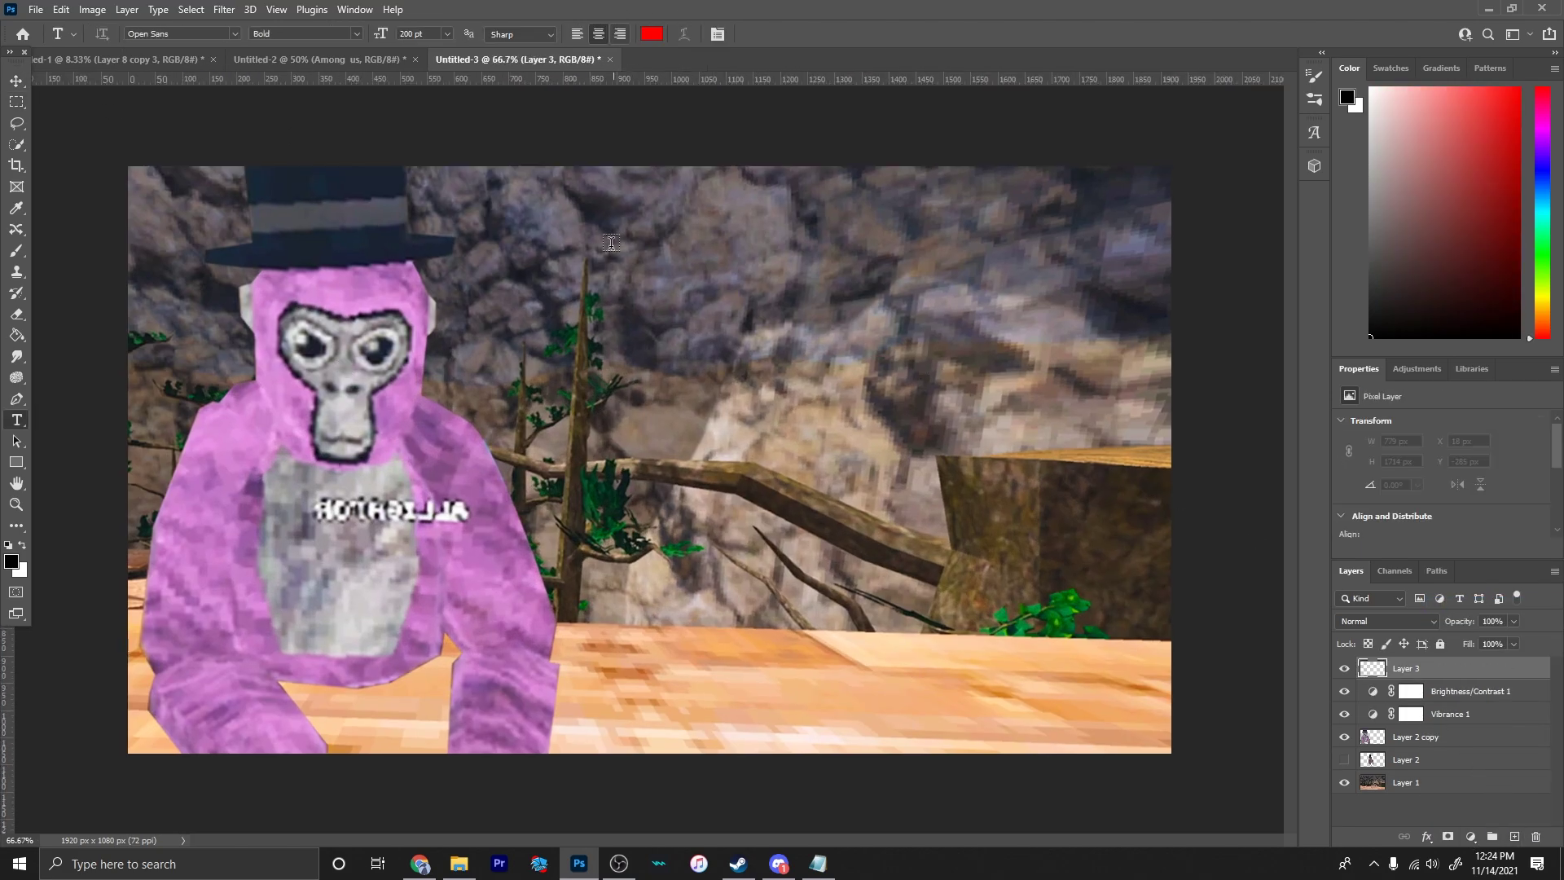
pyautogui.moveTo(538, 267); pyautogui.dragTo(1067, 460)
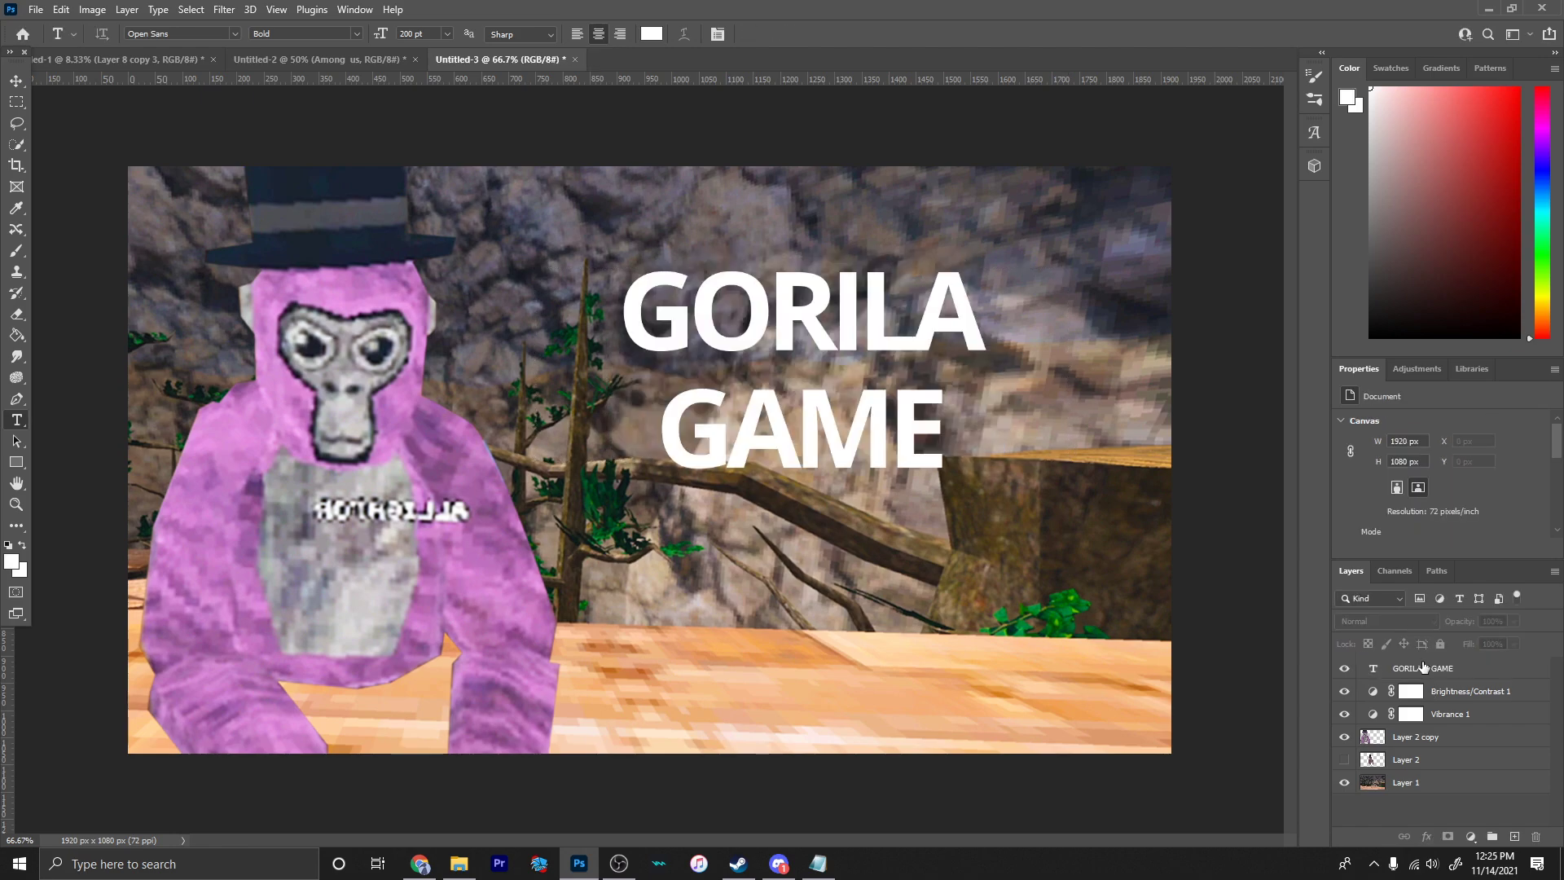
pyautogui.click(1425, 837)
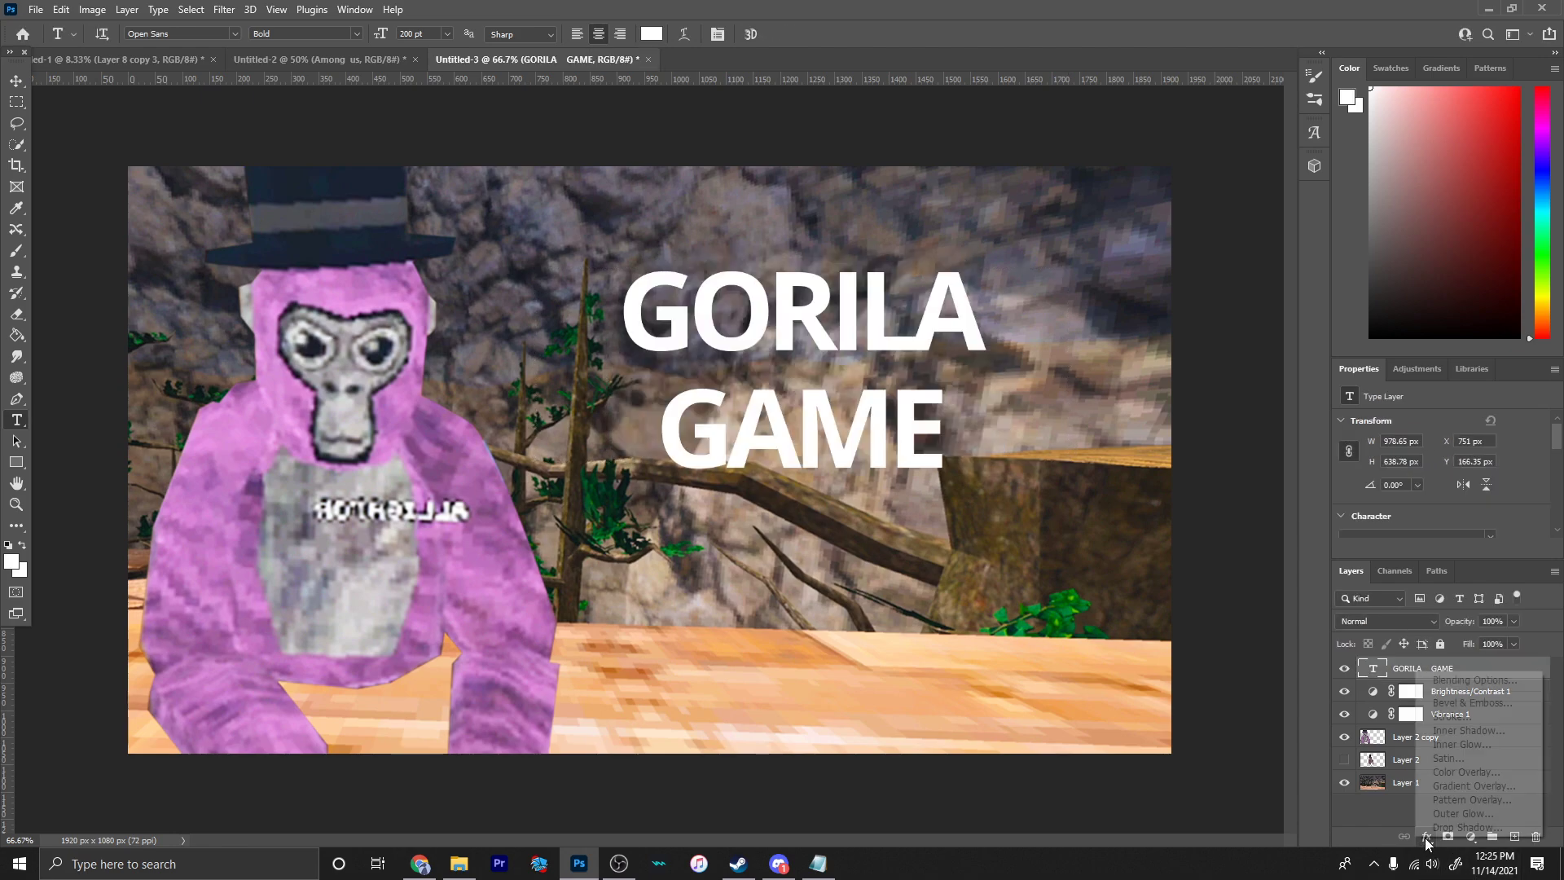
pyautogui.click(1476, 716)
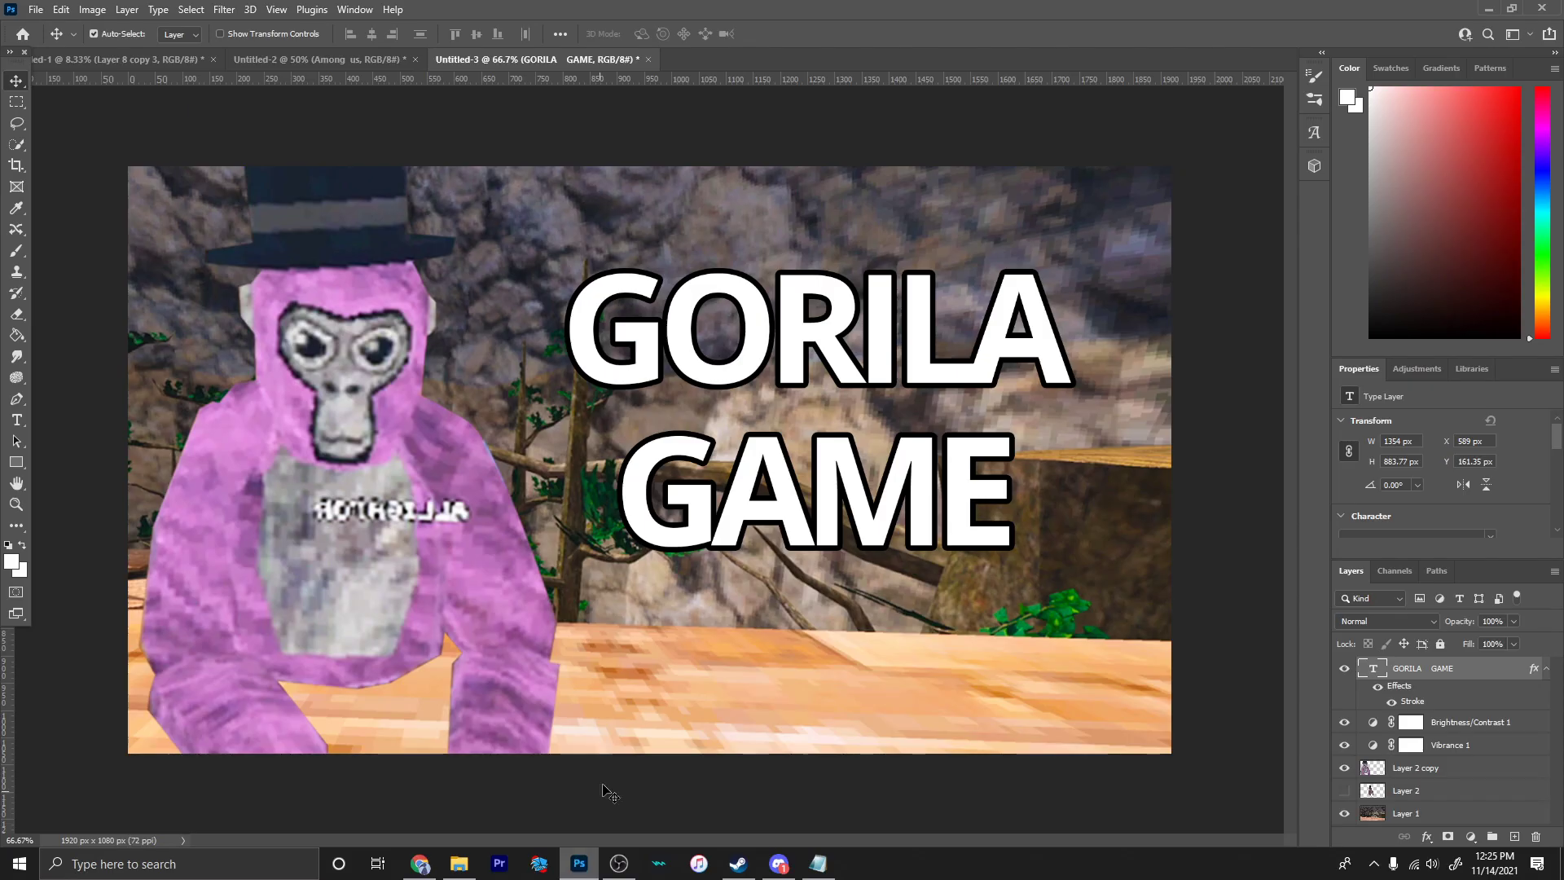
# Paste the picture of the moustached cartoon hero, move it over the title and hide its layer.
pyautogui.hotkey('ctrl', 'v')
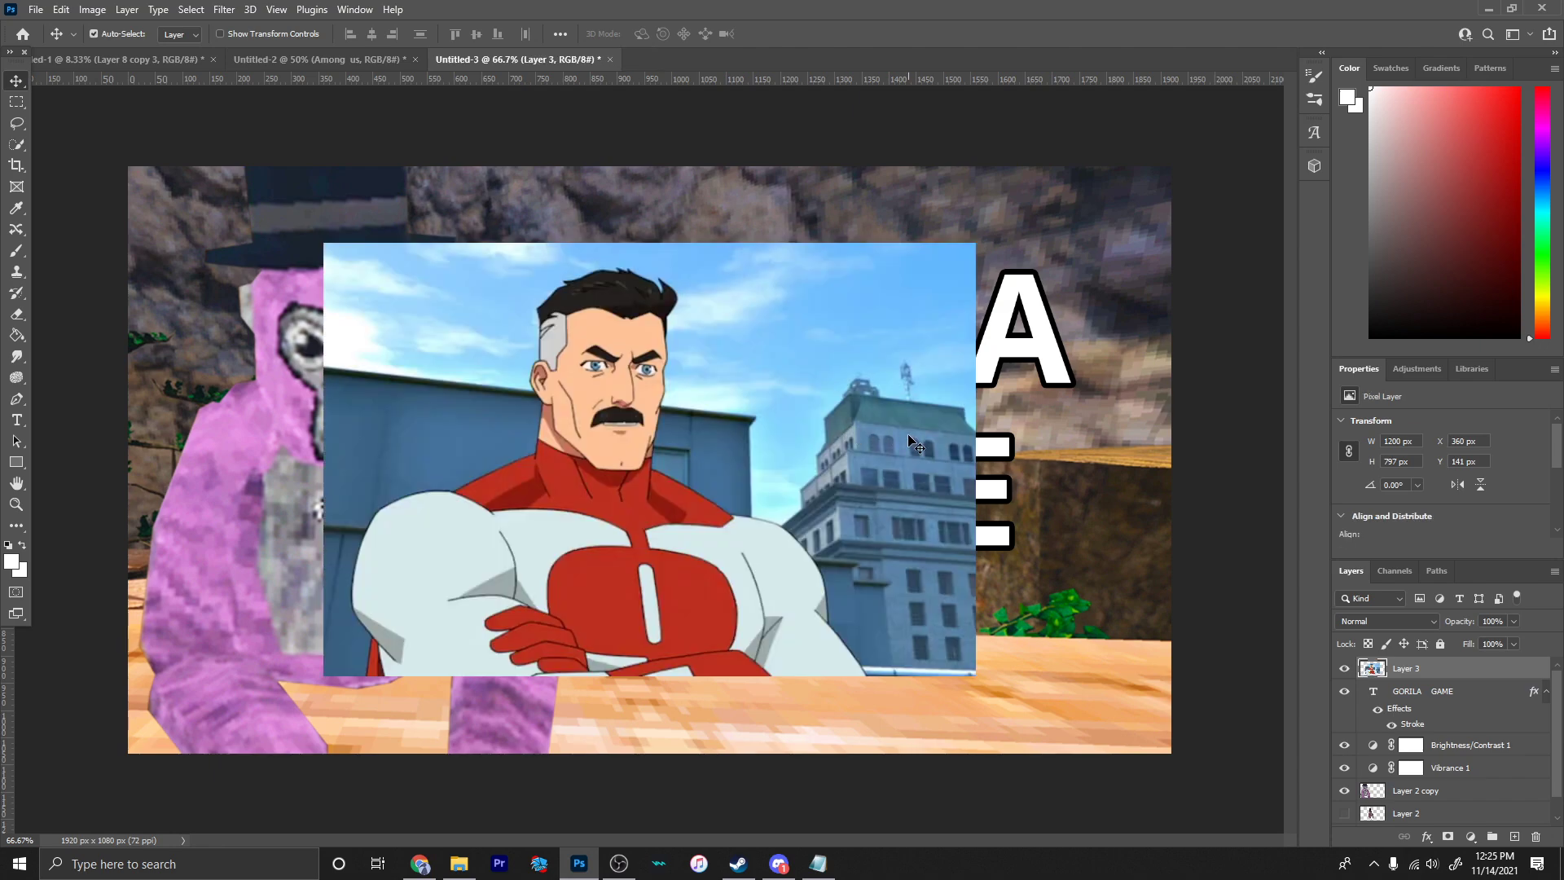
pyautogui.moveTo(467, 381); pyautogui.dragTo(639, 315)
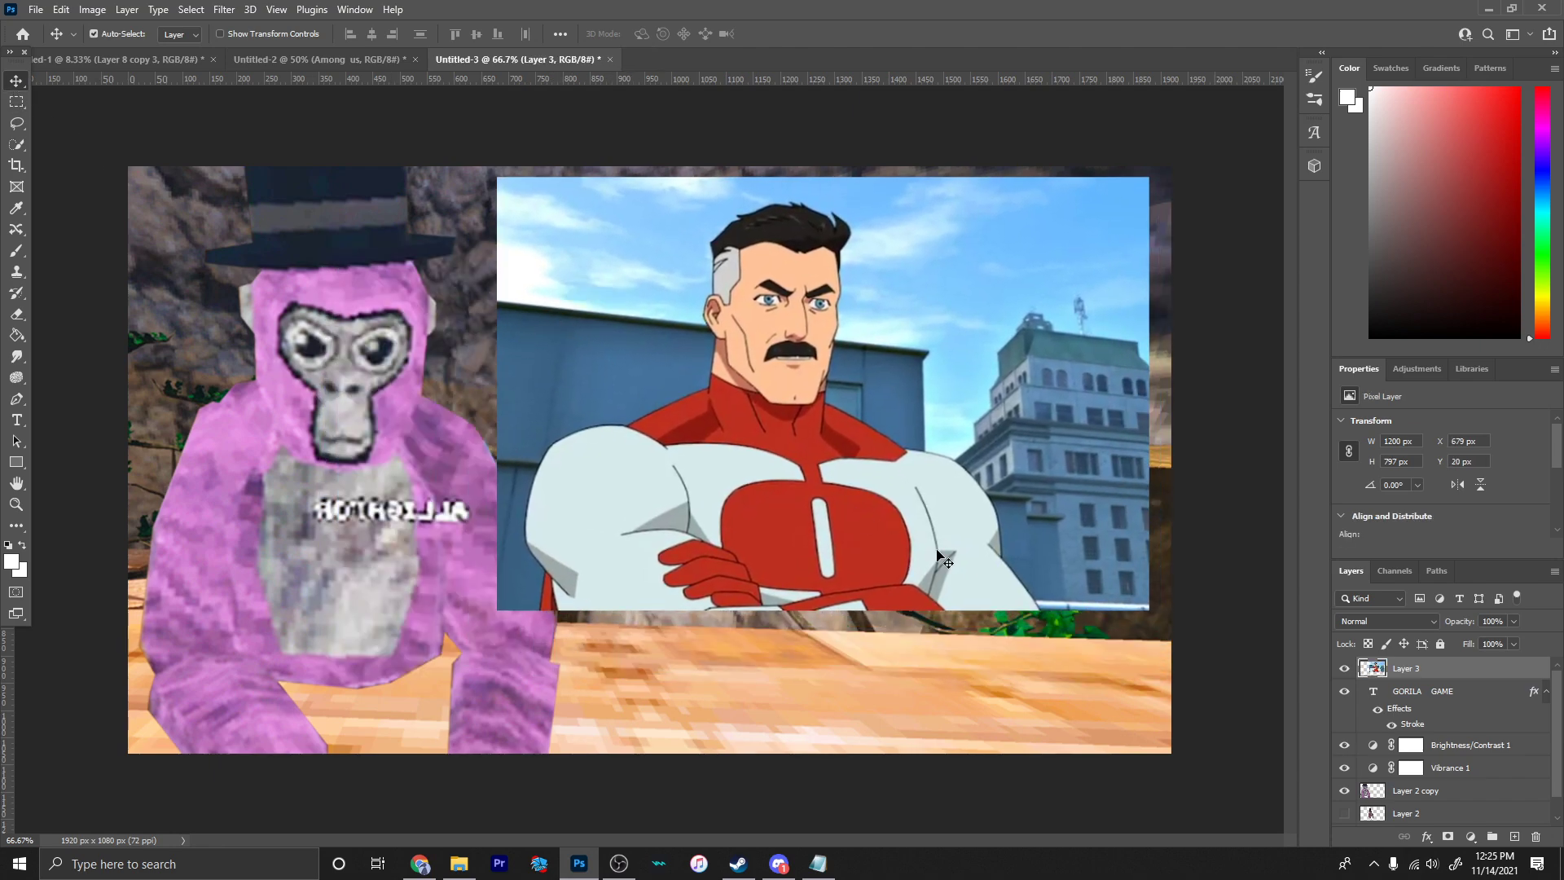
pyautogui.click(1344, 668)
# Rasterize the GORILA GAME type layer.
pyautogui.click(1434, 691)
pyautogui.press('b')
pyautogui.click(554, 432)
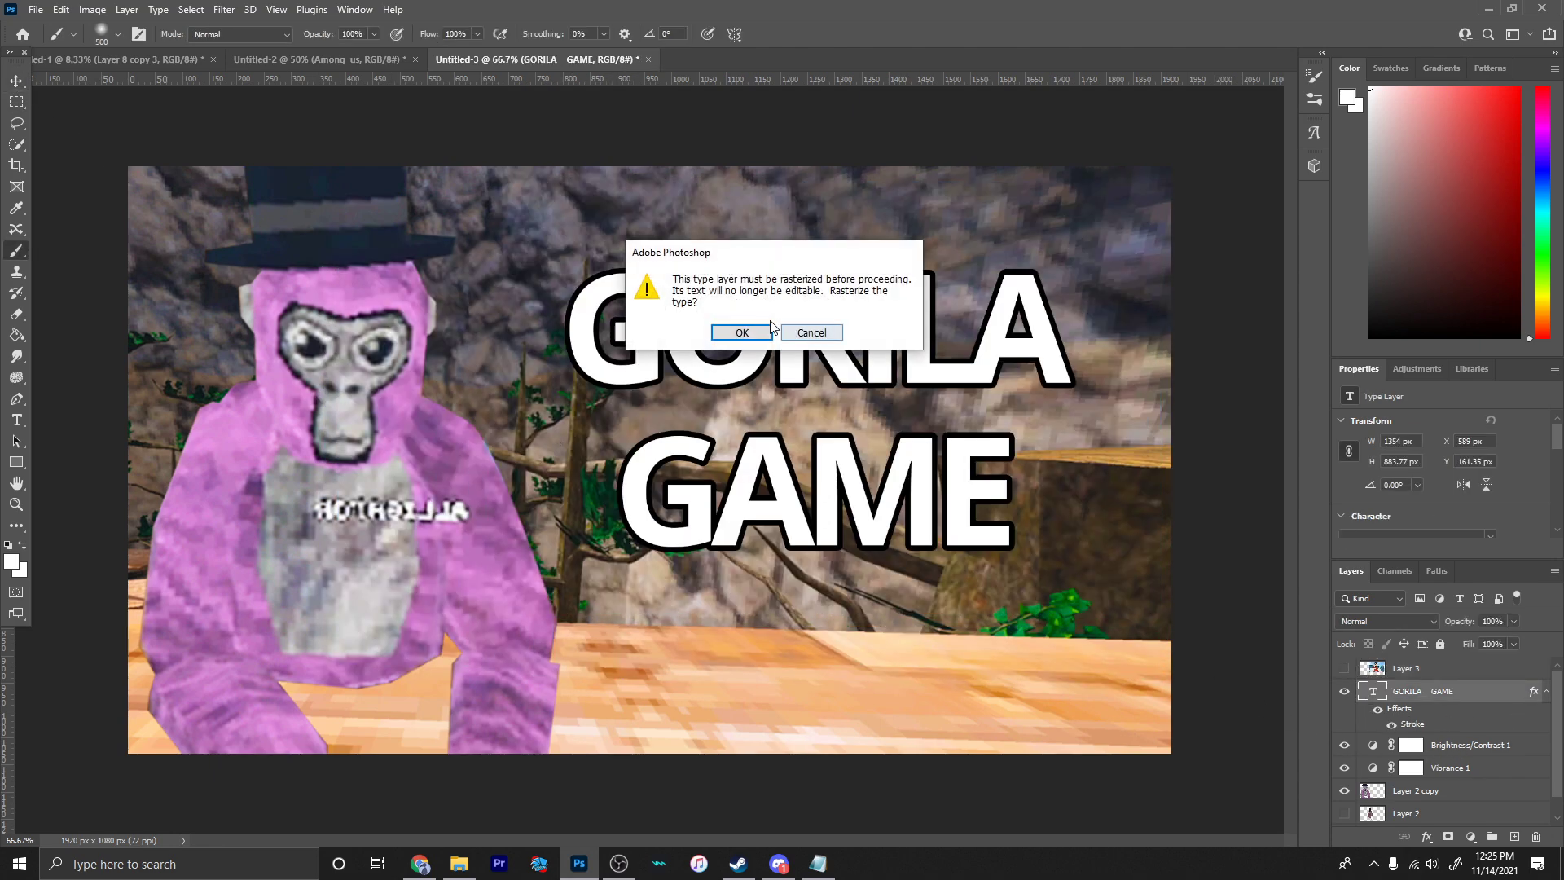
pyautogui.click(738, 331)
pyautogui.click(17, 107)
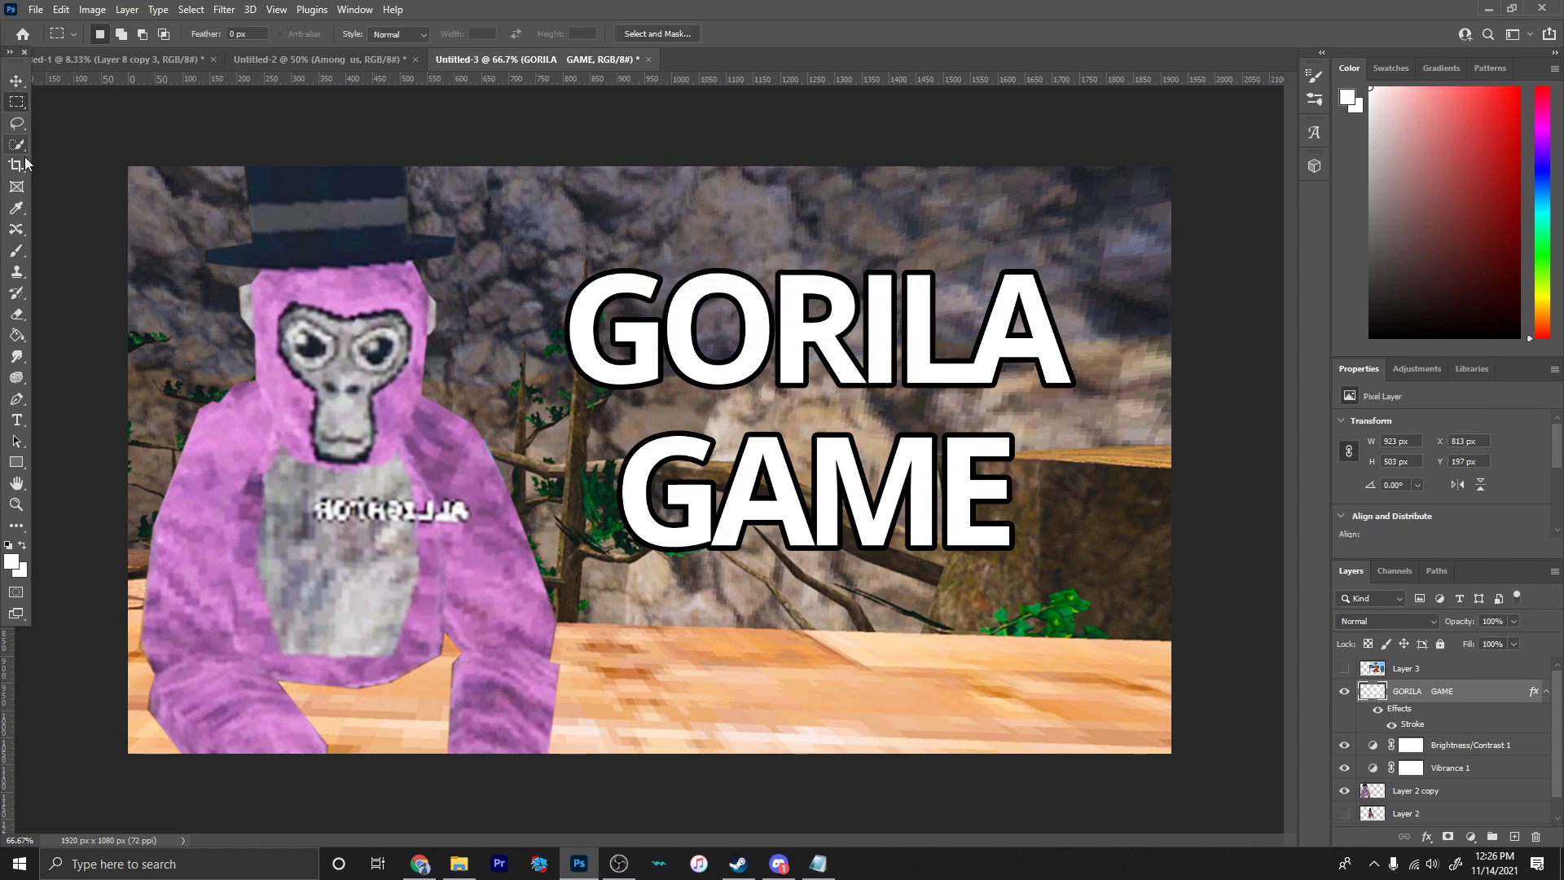
# Load the title's letter outlines as a selection and target the cartoon picture's layer with its visibility turned back on.
pyautogui.keyDown('ctrl'); pyautogui.click(1373, 690); pyautogui.keyUp('ctrl')
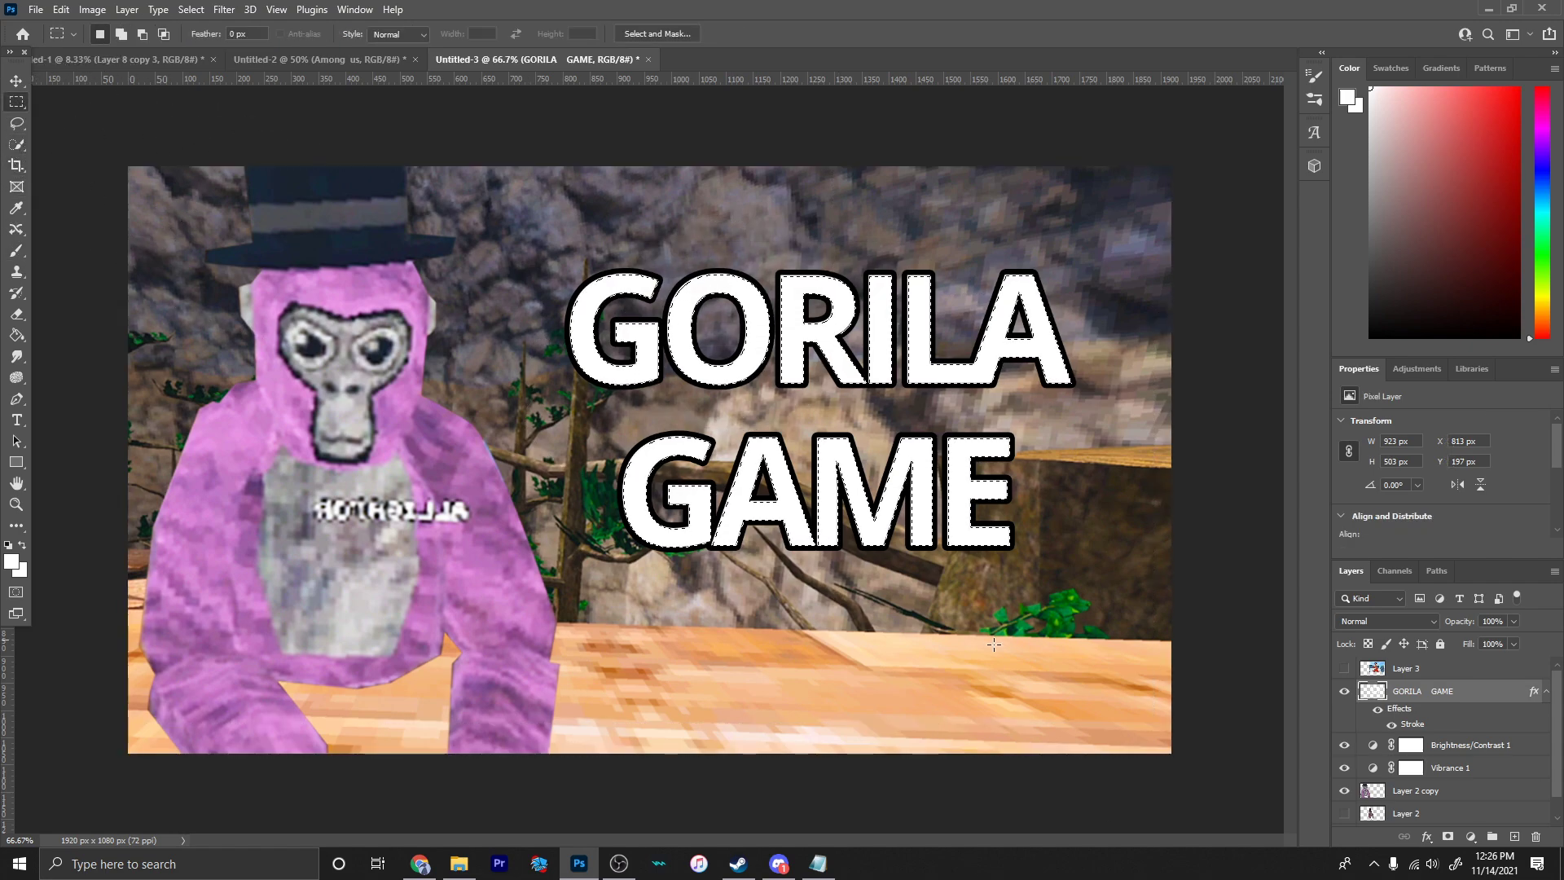
pyautogui.click(1418, 668)
pyautogui.click(1344, 668)
# Delete the cartoon picture outside the title letters and move its layer beneath the title layer.
pyautogui.hotkey('ctrl', 'x')
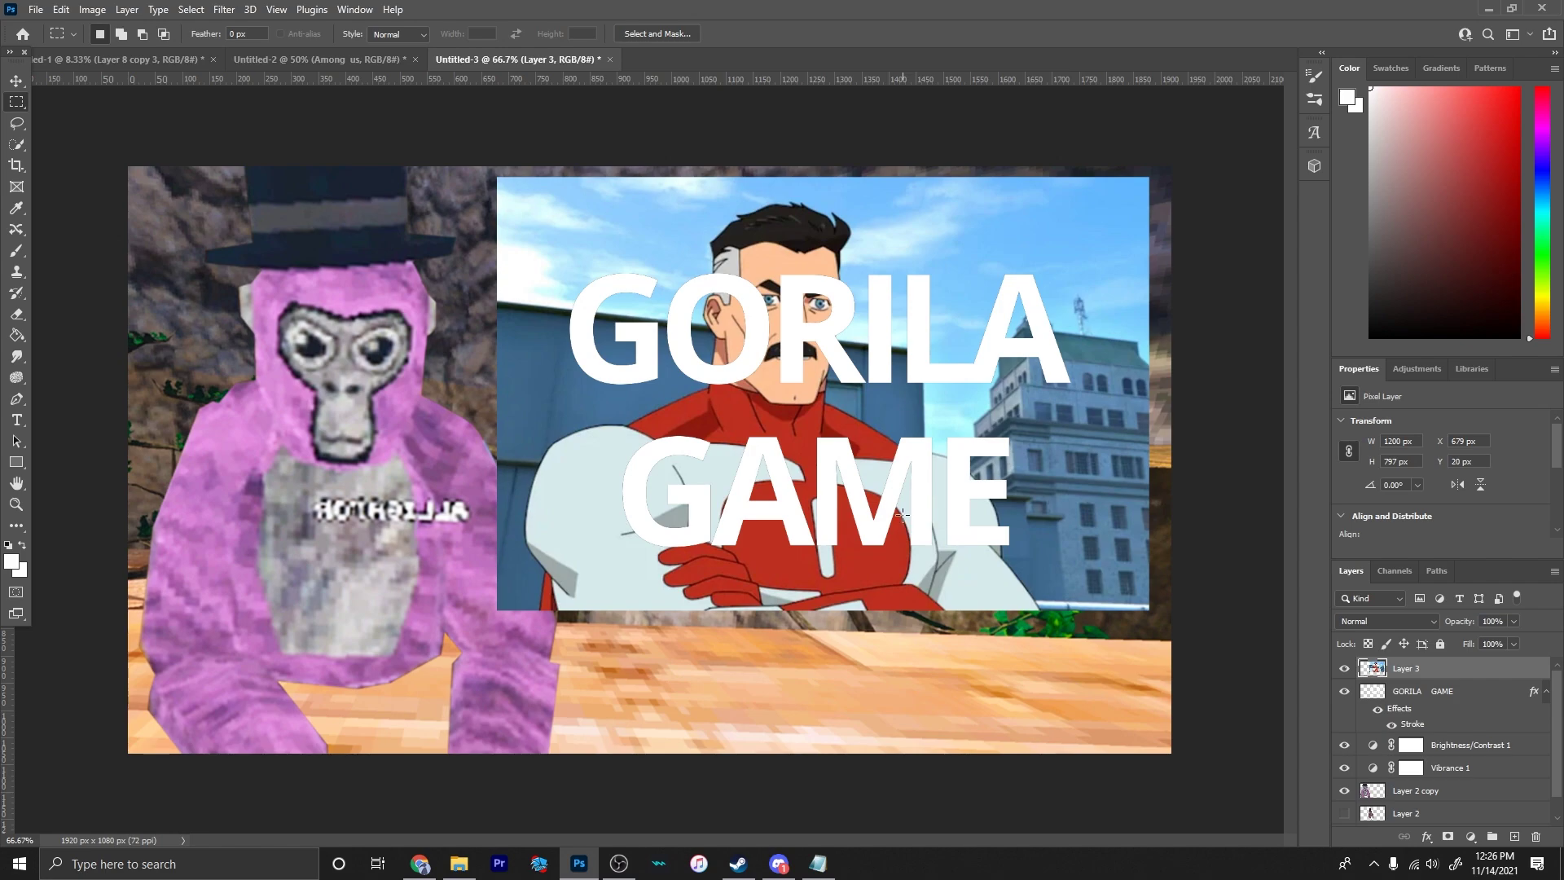
pyautogui.hotkey('ctrl', 'z')
pyautogui.rightClick(631, 440)
pyautogui.click(692, 471)
pyautogui.press('Delete')
pyautogui.moveTo(1410, 668); pyautogui.dragTo(1427, 700)
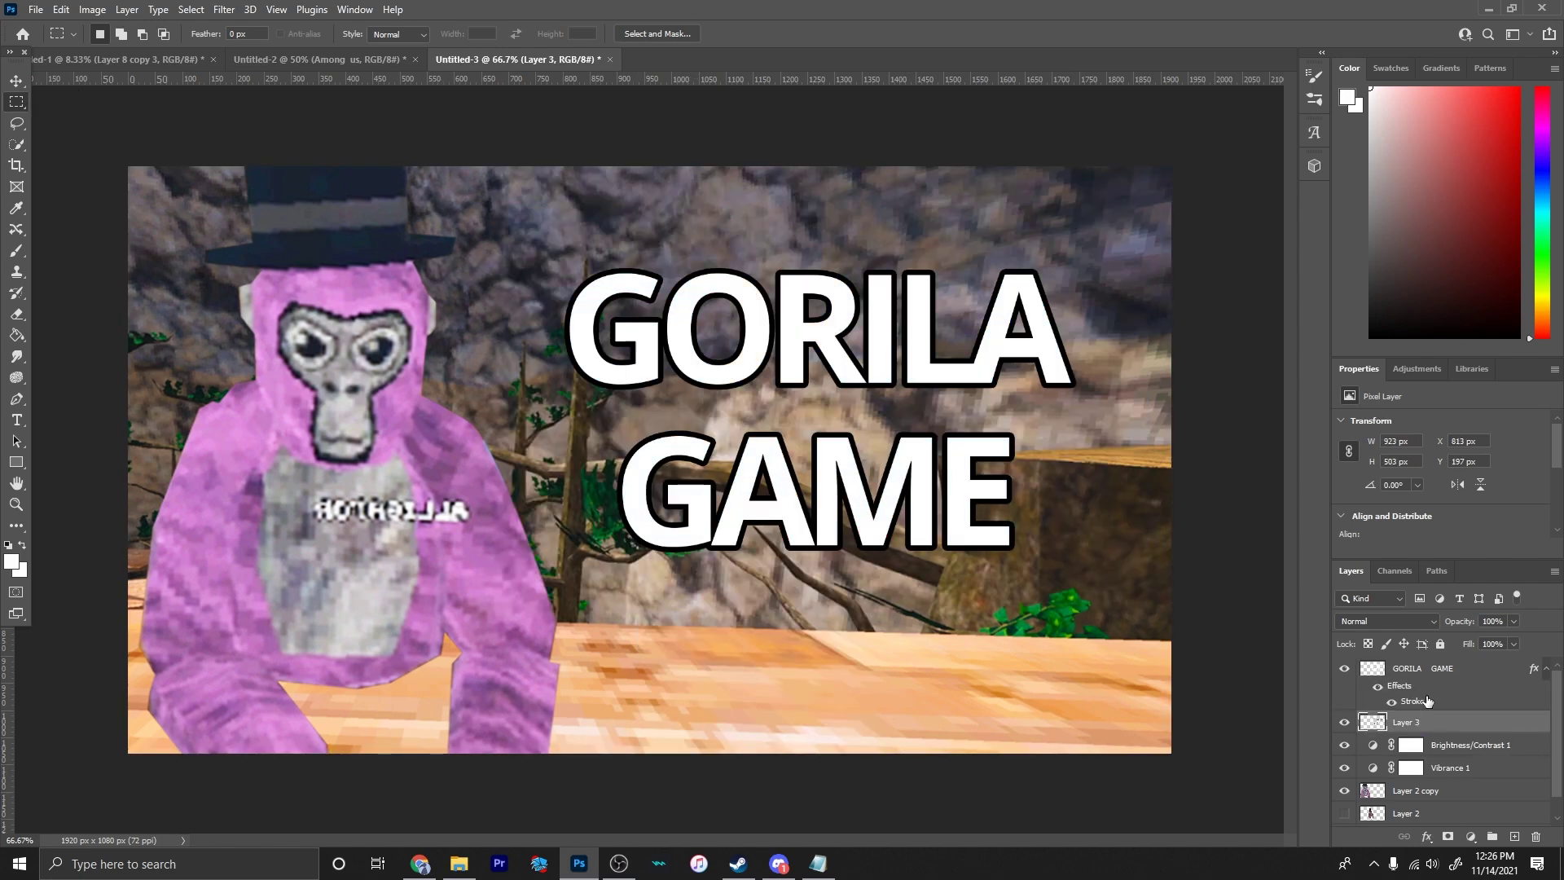
# Add an empty layer beneath the title and merge the title with its stroke into it.
pyautogui.hotkey('ctrl', 'shift', 'alt', 'n')
pyautogui.press('e')
pyautogui.hotkey('ctrl', '+')
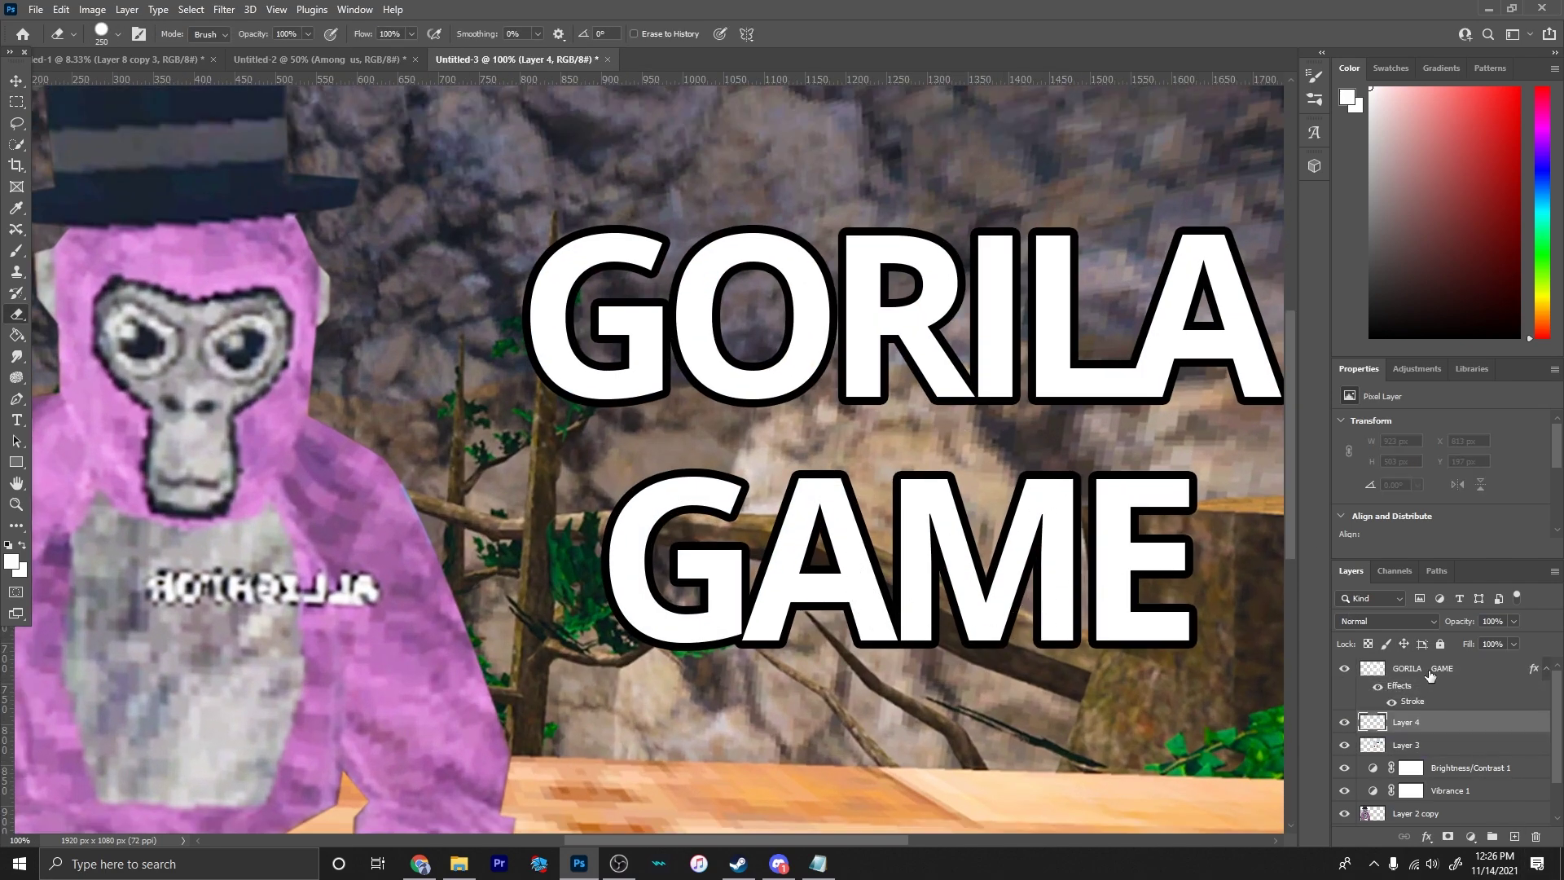
pyautogui.click(1430, 670)
pyautogui.hotkey('ctrl', 'e')
pyautogui.hotkey('ctrl', '-')
pyautogui.click(16, 144)
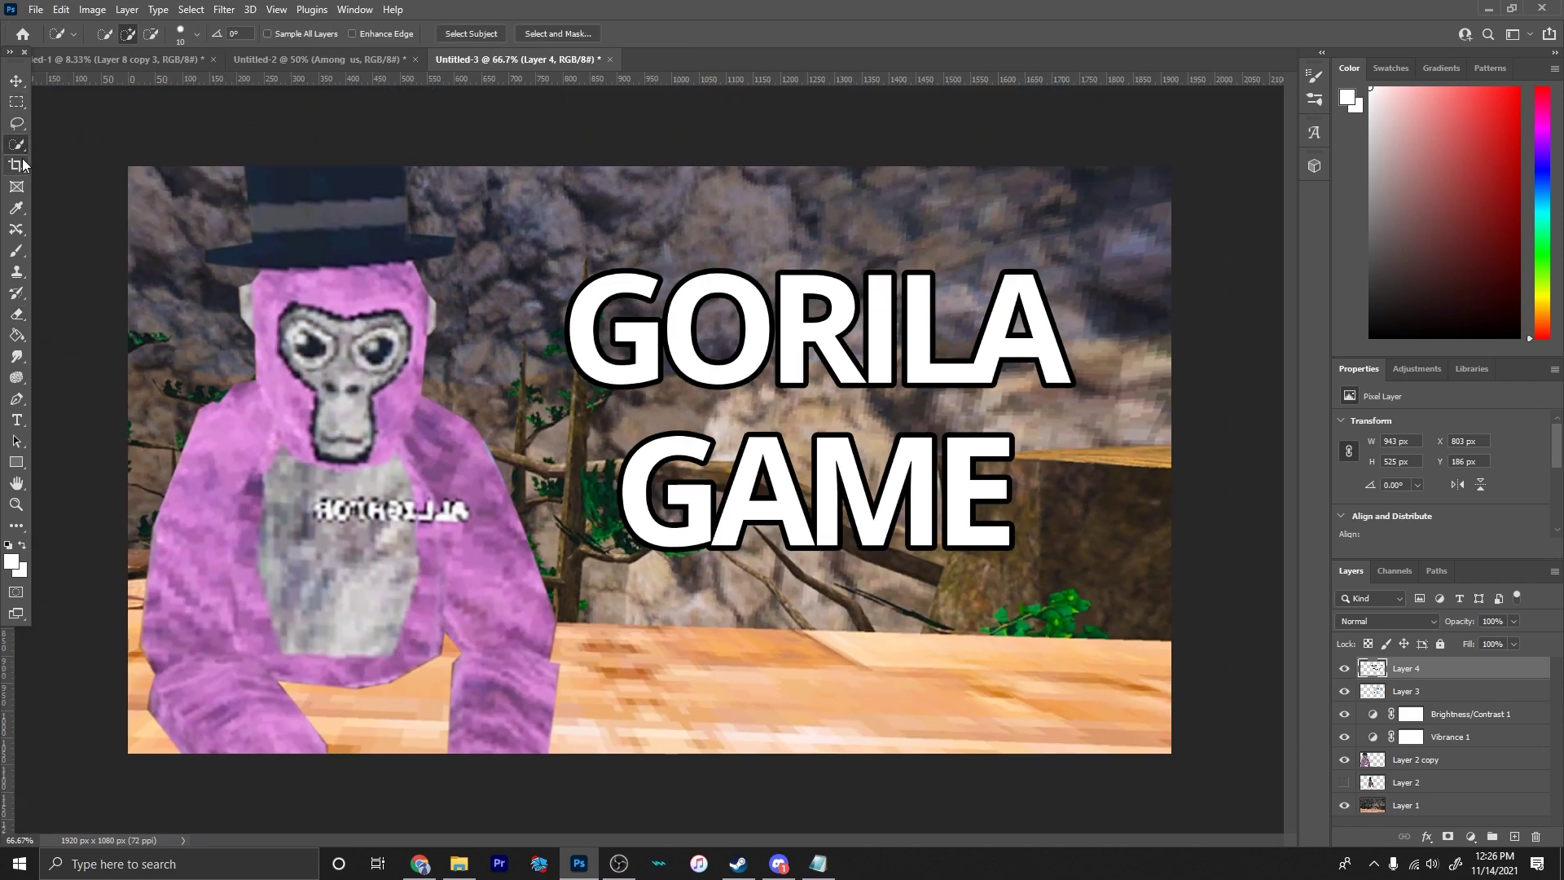
# Undo the layer merge, the reordering and the deletion, back to the letter-shaped selection on the cartoon picture.
pyautogui.press('m')
pyautogui.hotkey('ctrl', 'z')
pyautogui.hotkey('ctrl', 'z')
pyautogui.hotkey('ctrl', 'z')
pyautogui.hotkey('ctrl', 'z')
# Invert the letter-shaped selection and delete the cartoon picture surrounding the title letters.
pyautogui.rightClick(637, 448)
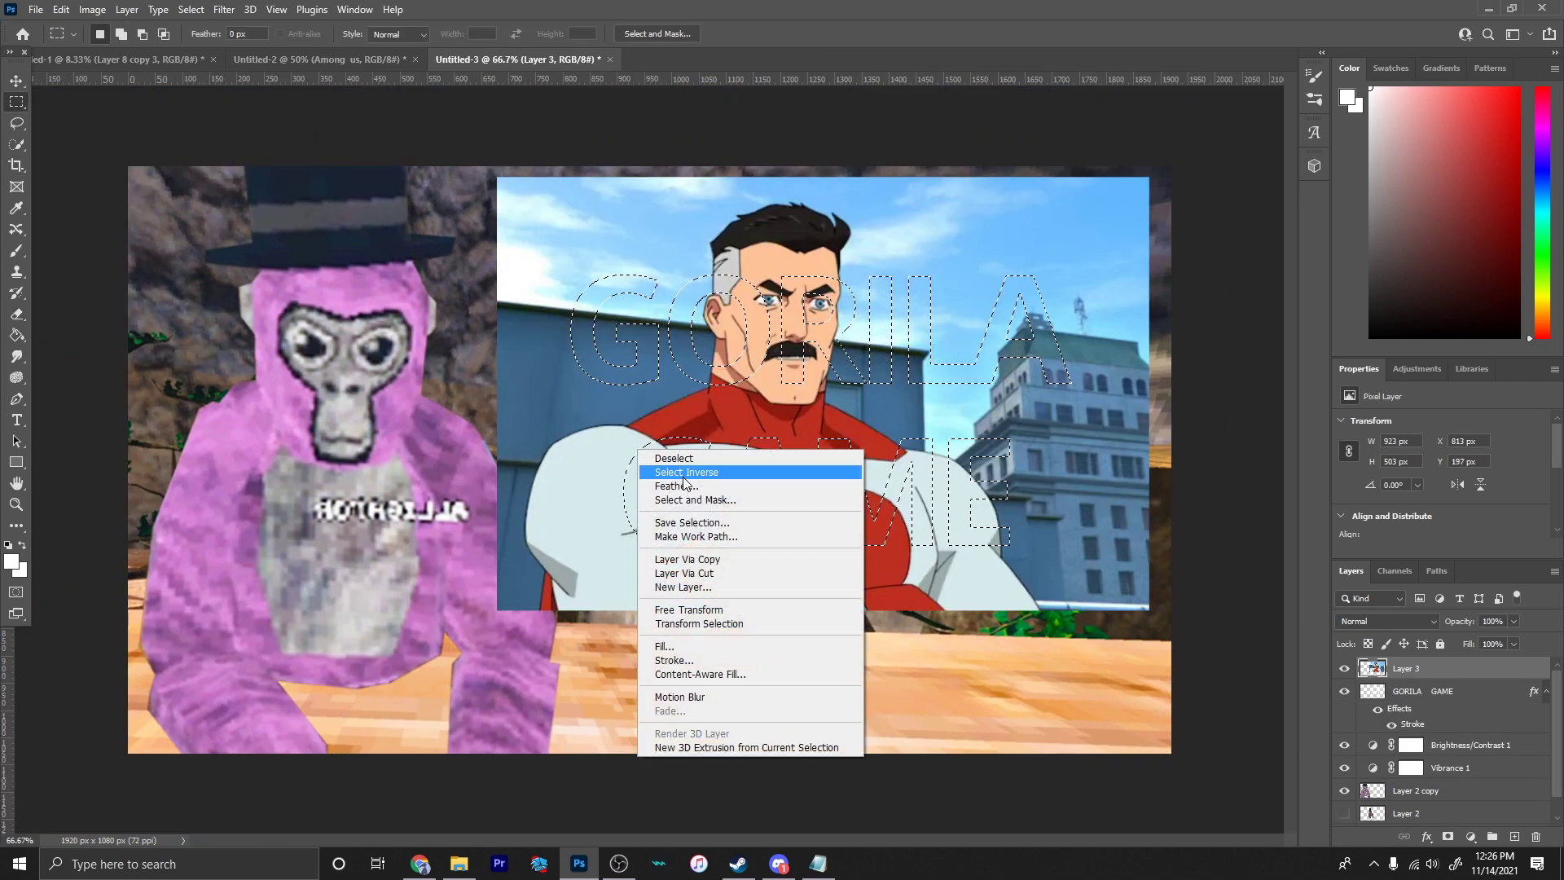
pyautogui.click(697, 473)
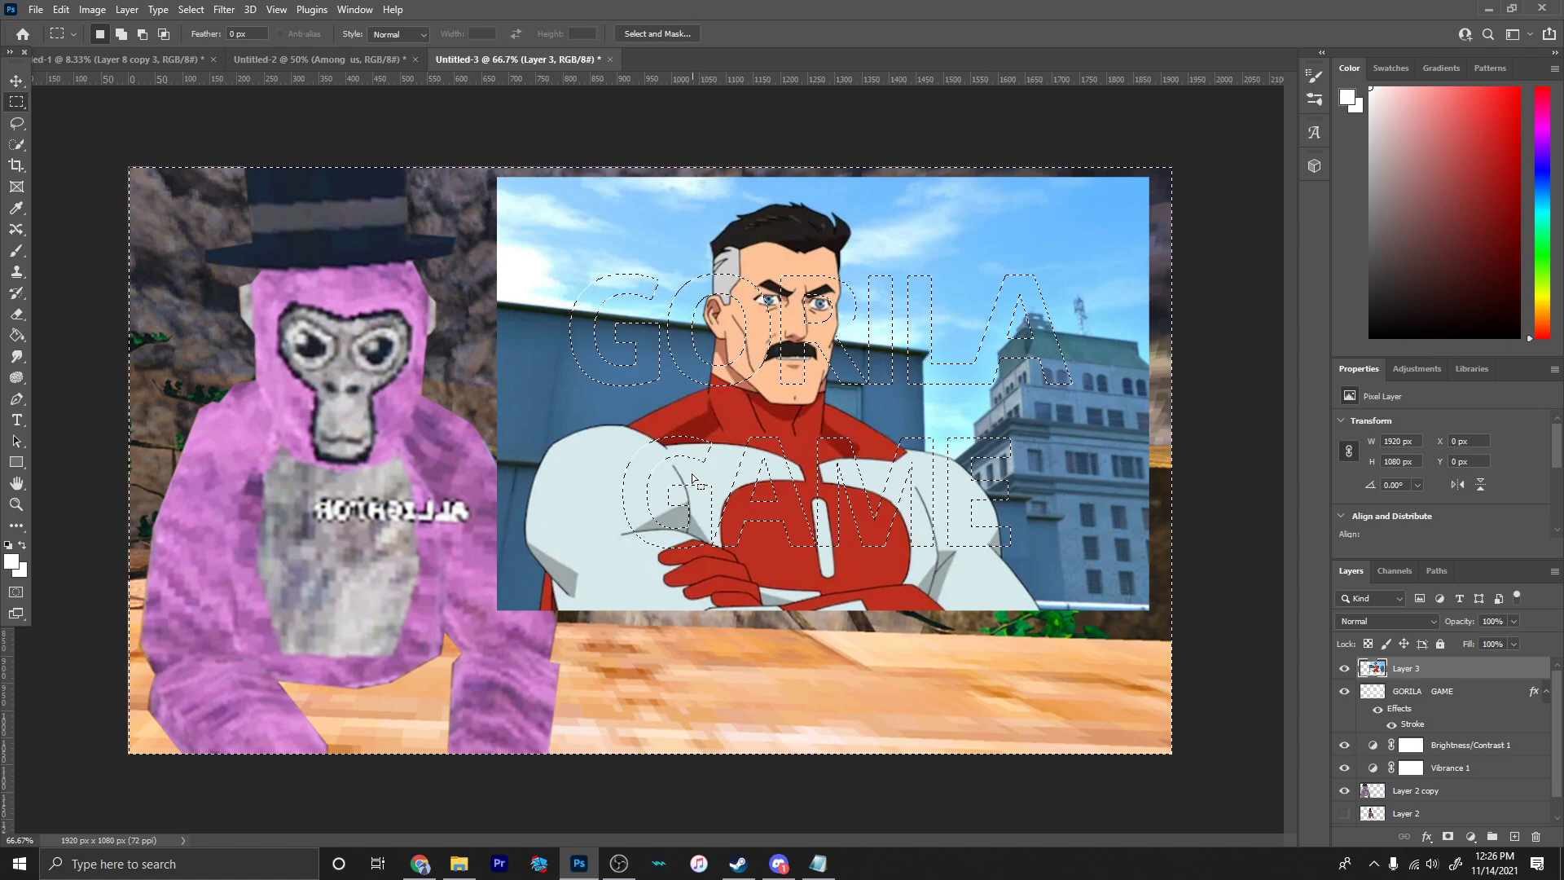
pyautogui.press('Delete')
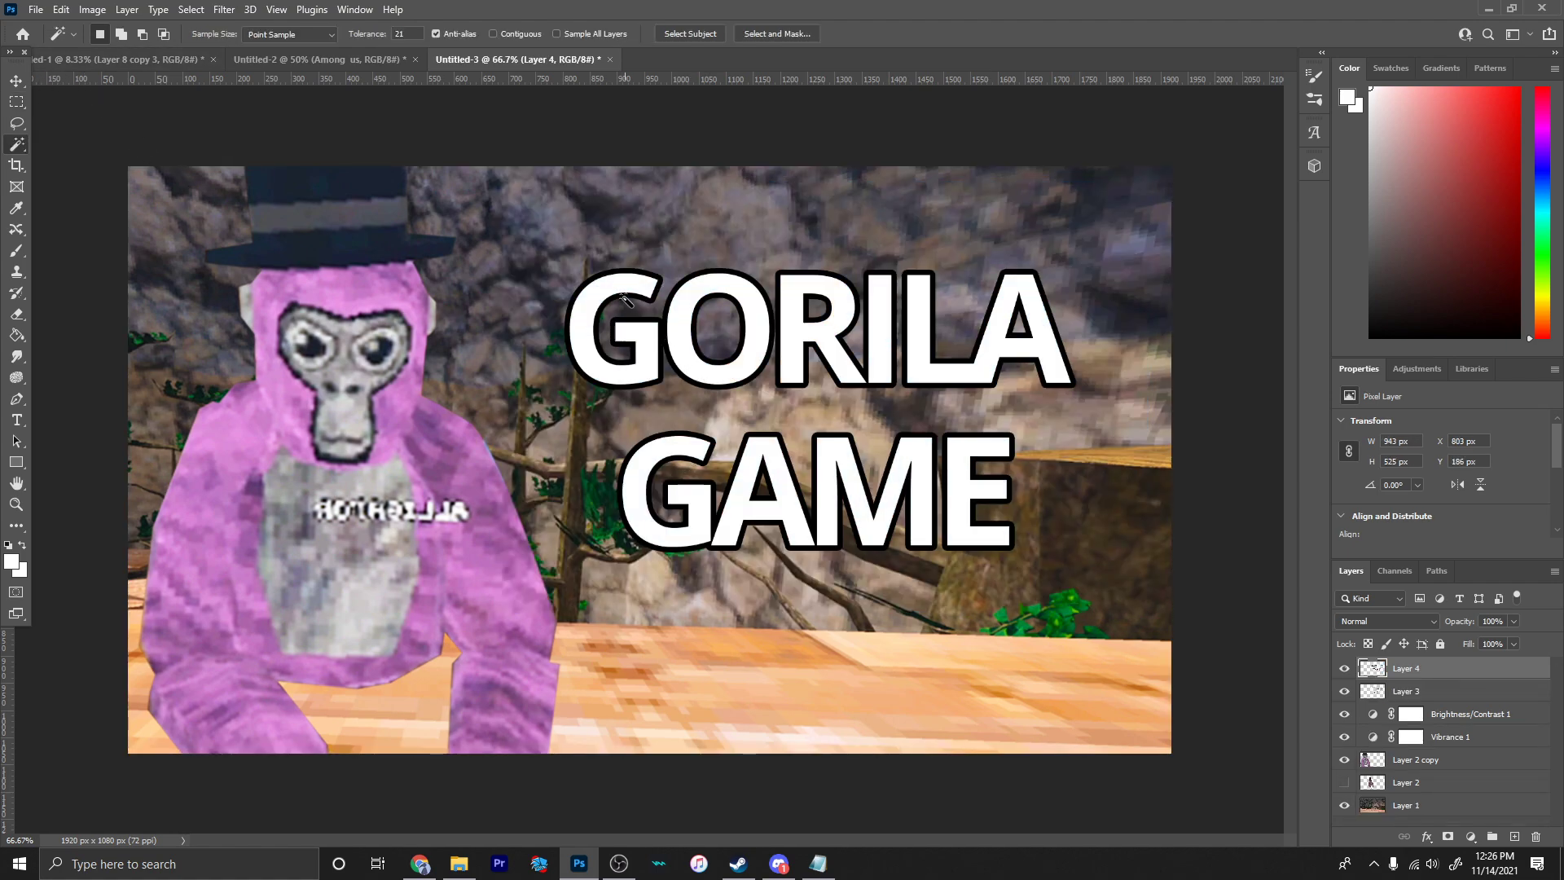
# Erase the upper halves of the white letters in both title lines to reveal the picture, reducing the eraser to 125 px.
pyautogui.press('e')
pyautogui.moveTo(623, 253); pyautogui.dragTo(842, 247)
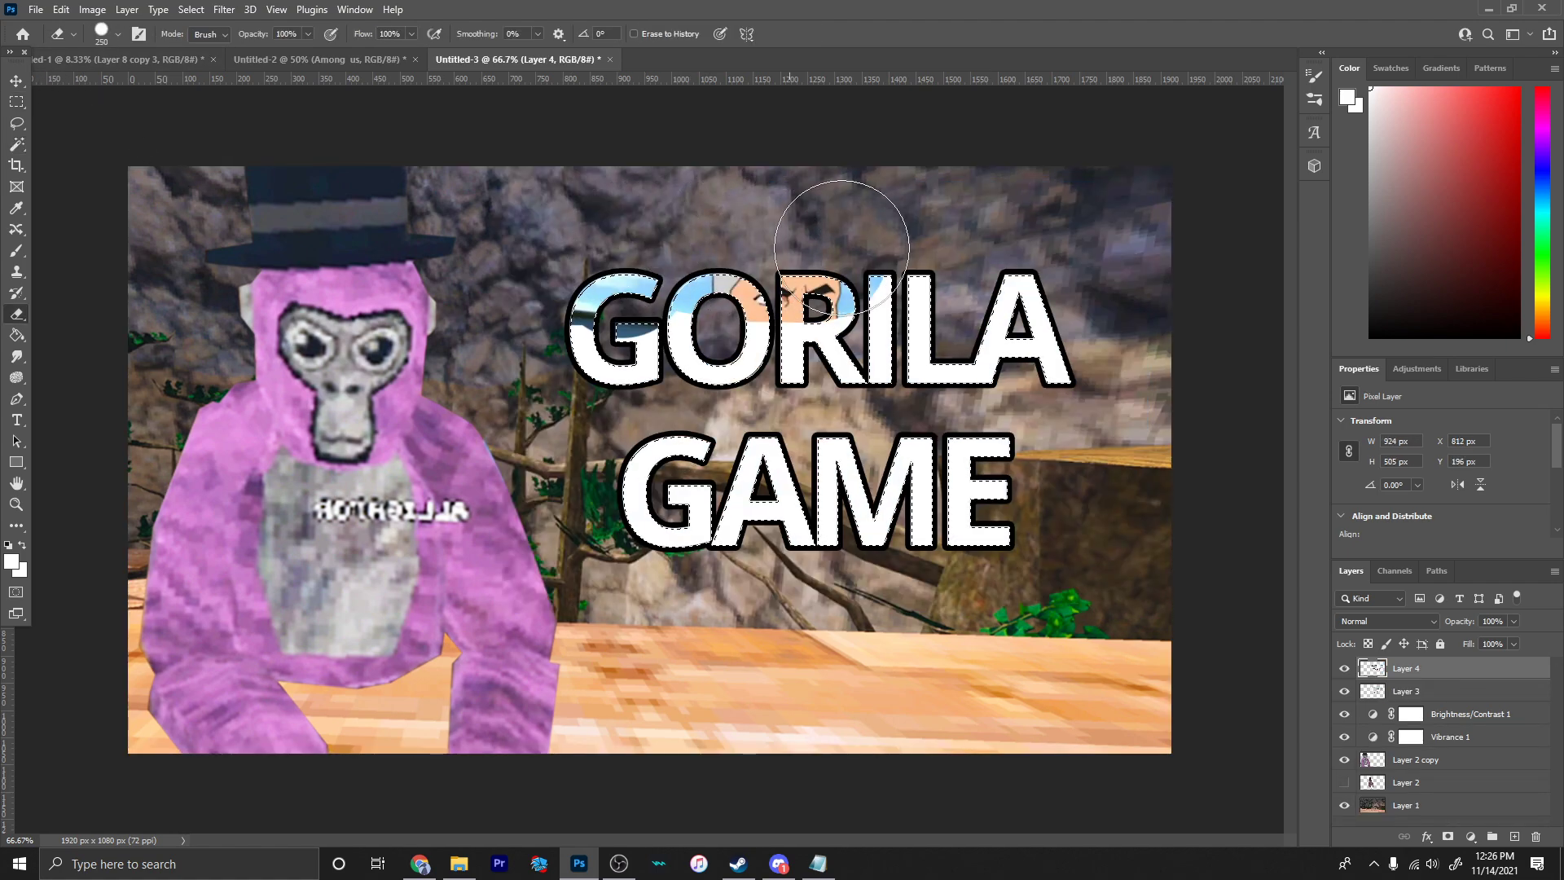
pyautogui.press('[')
pyautogui.press('[')
pyautogui.press('[')
pyautogui.press('[')
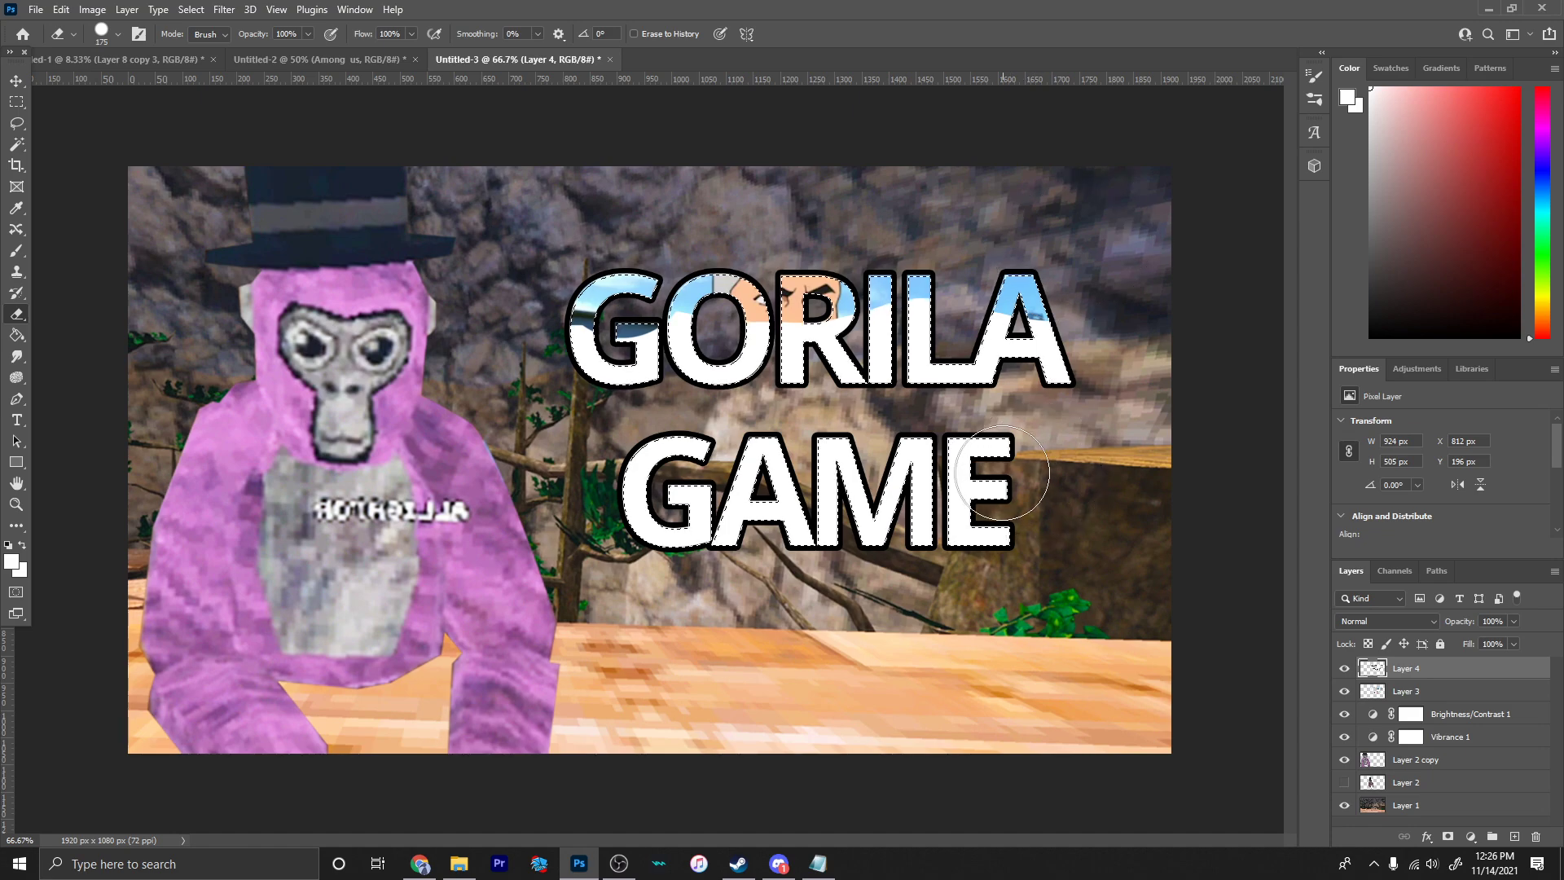
pyautogui.moveTo(990, 481); pyautogui.dragTo(1013, 473)
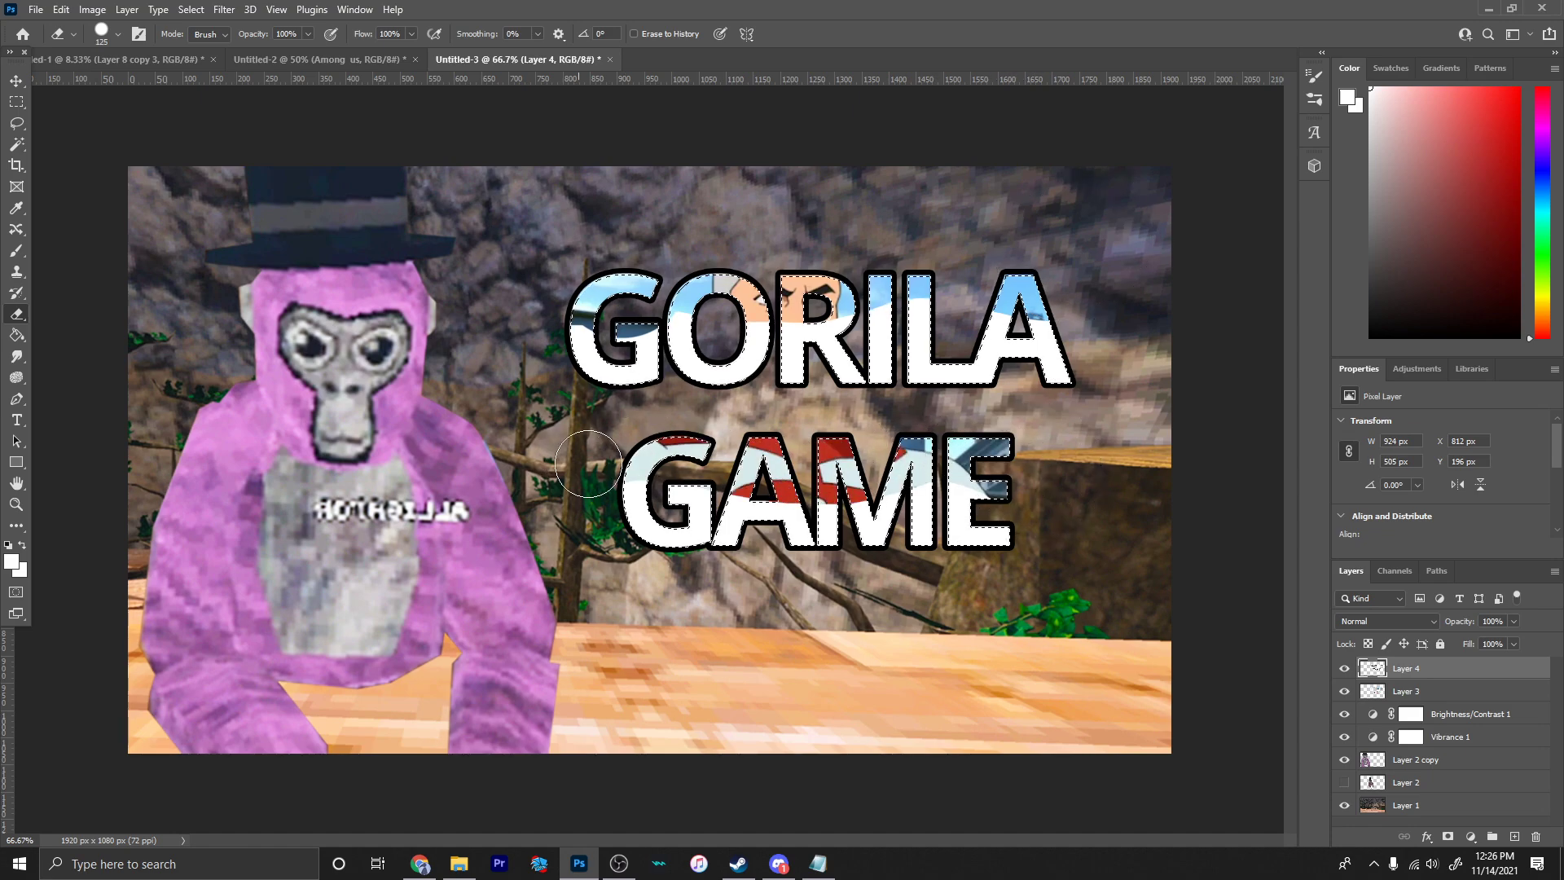